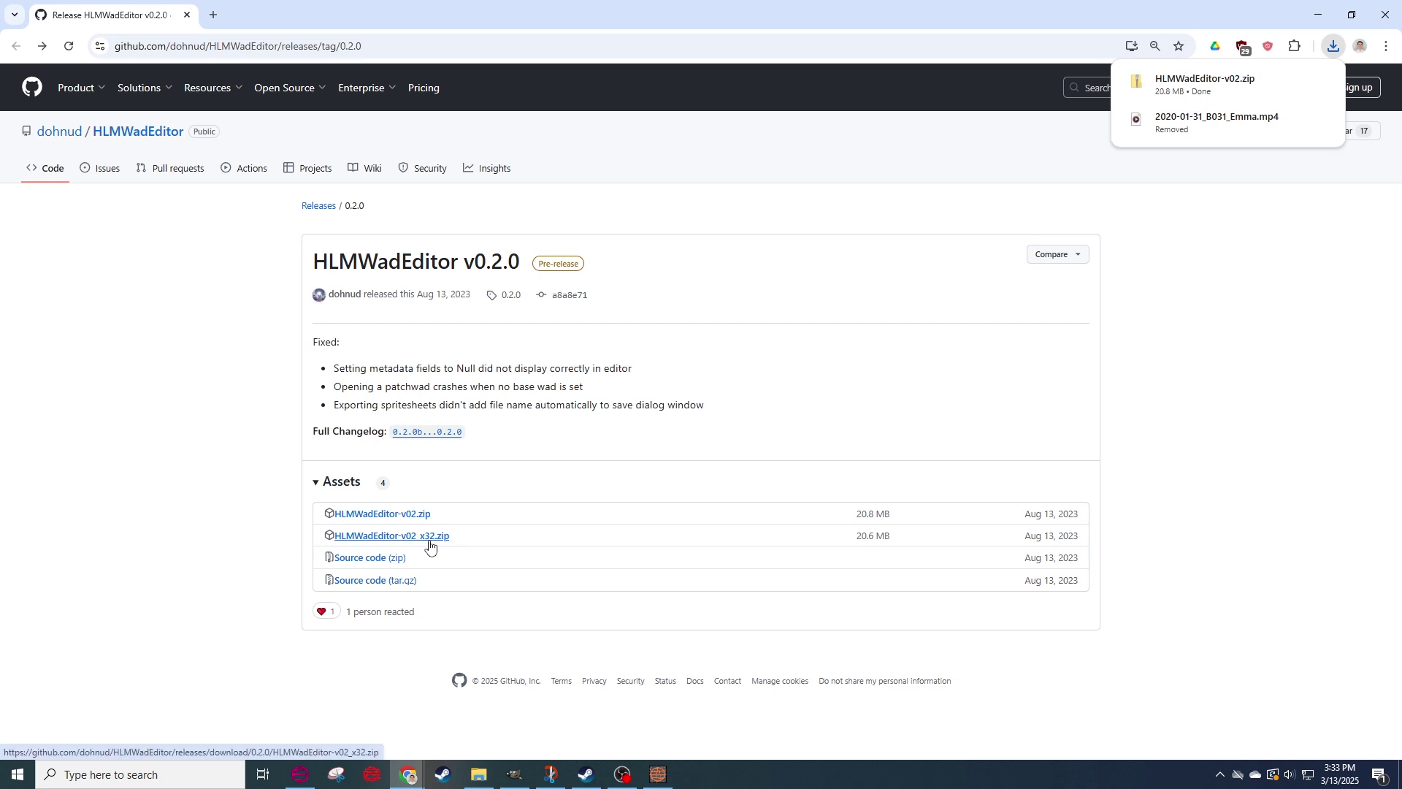
Move the downloaded HLMWadEditor-v02.zip into the mods folder and extract it there with 7-Zip.
click(1292, 81)
drag(921, 304, 281, 319)
right_click(438, 350)
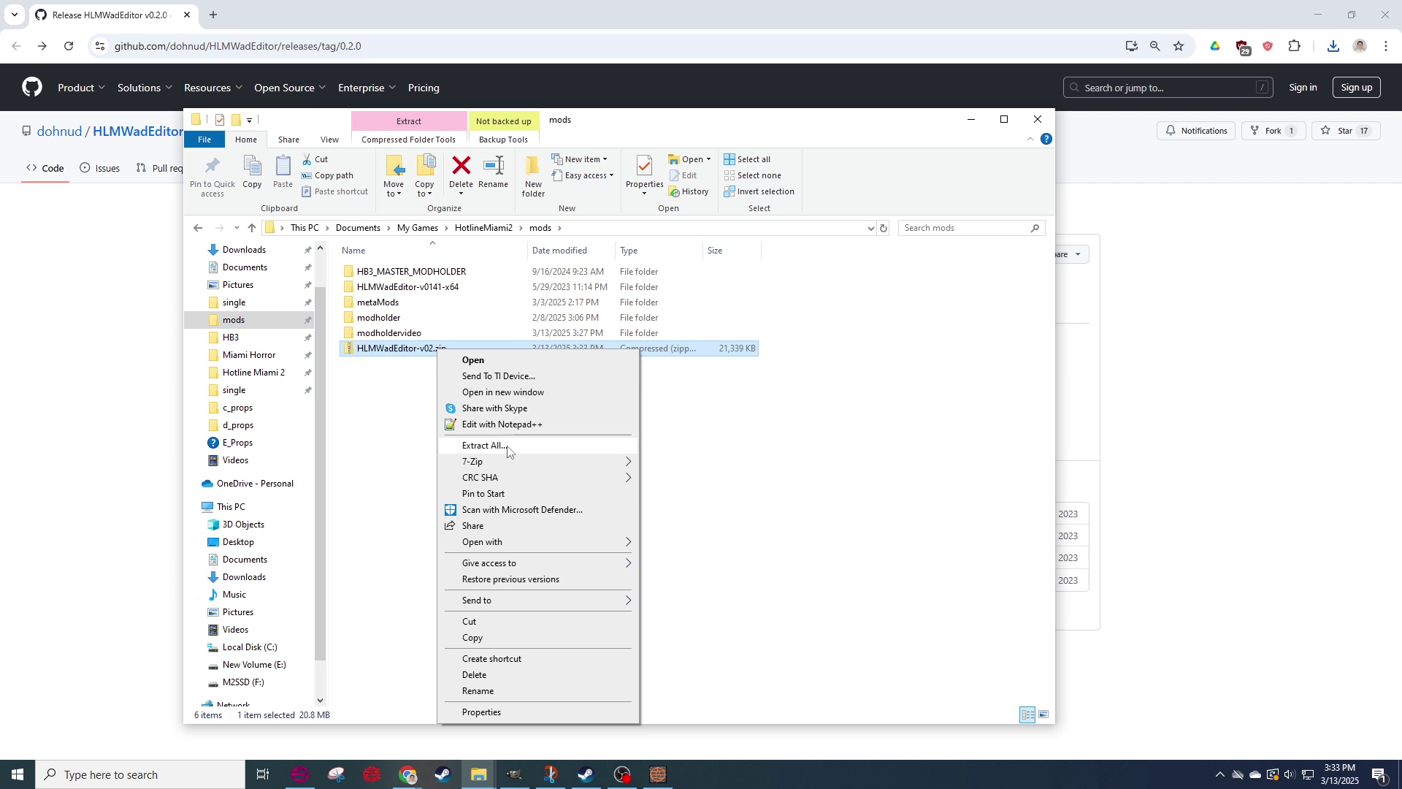
mouse_move(503, 462)
click(695, 526)
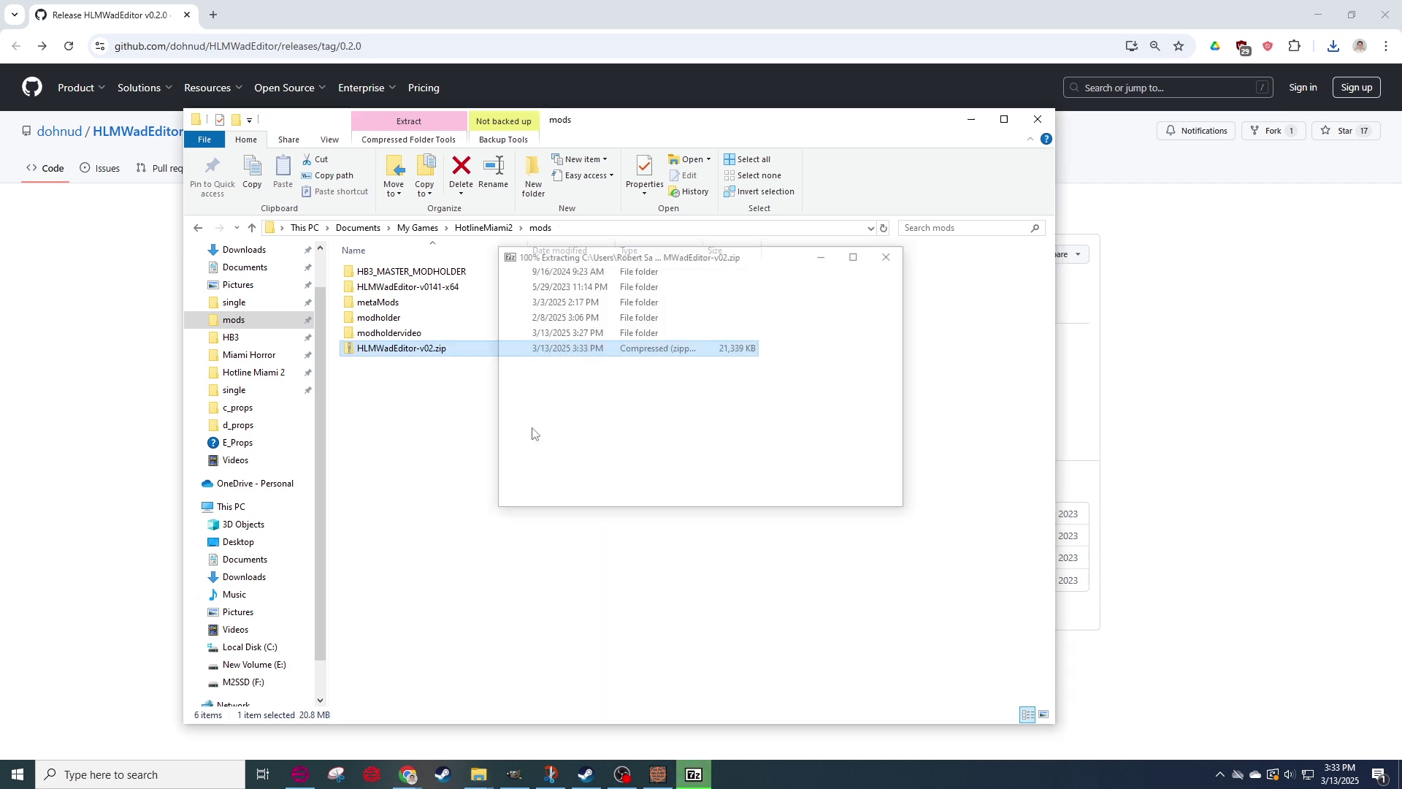
Open the extracted HLMWadEditor-v02 folder and launch HLMWadEditor-v02_x64.exe.
double_click(471, 303)
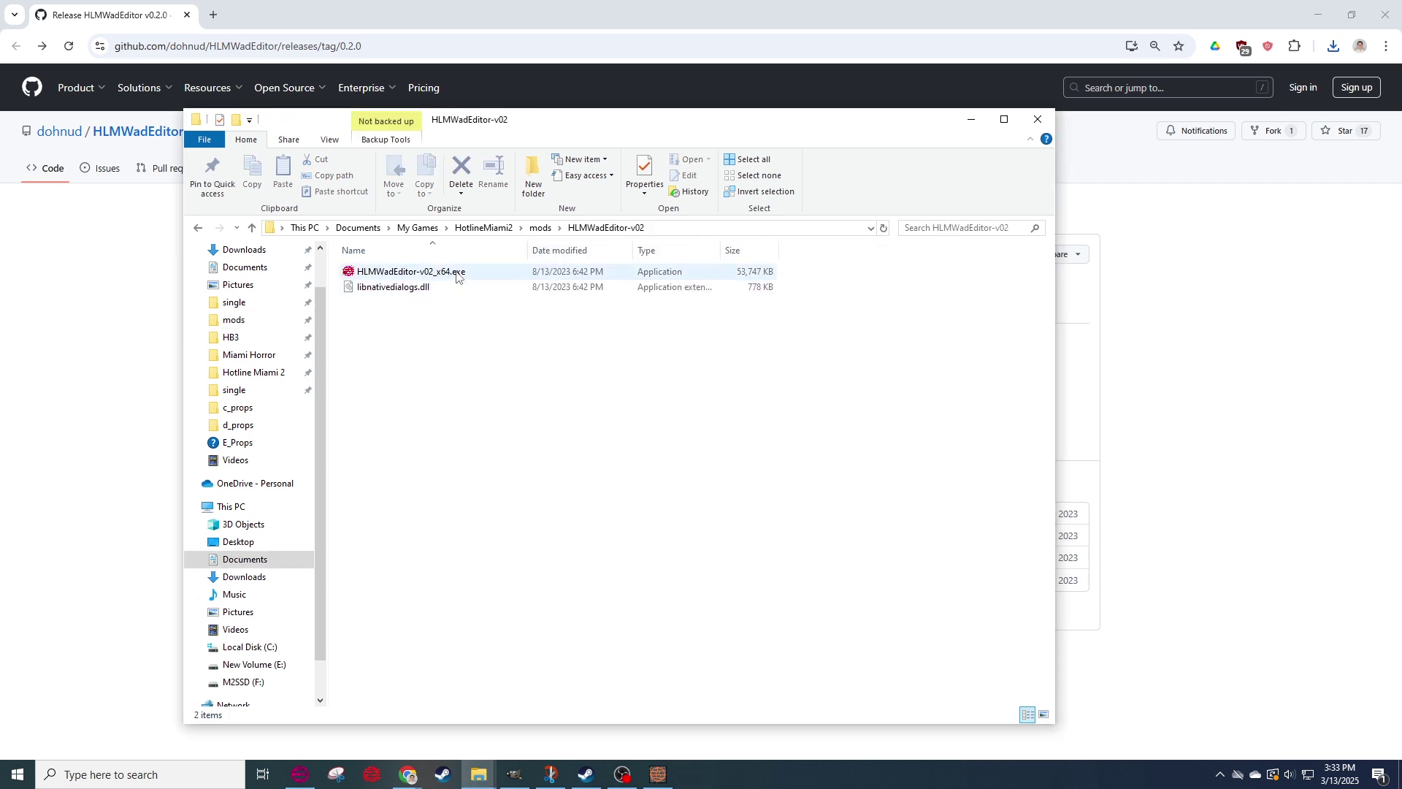
click(455, 272)
right_click(455, 272)
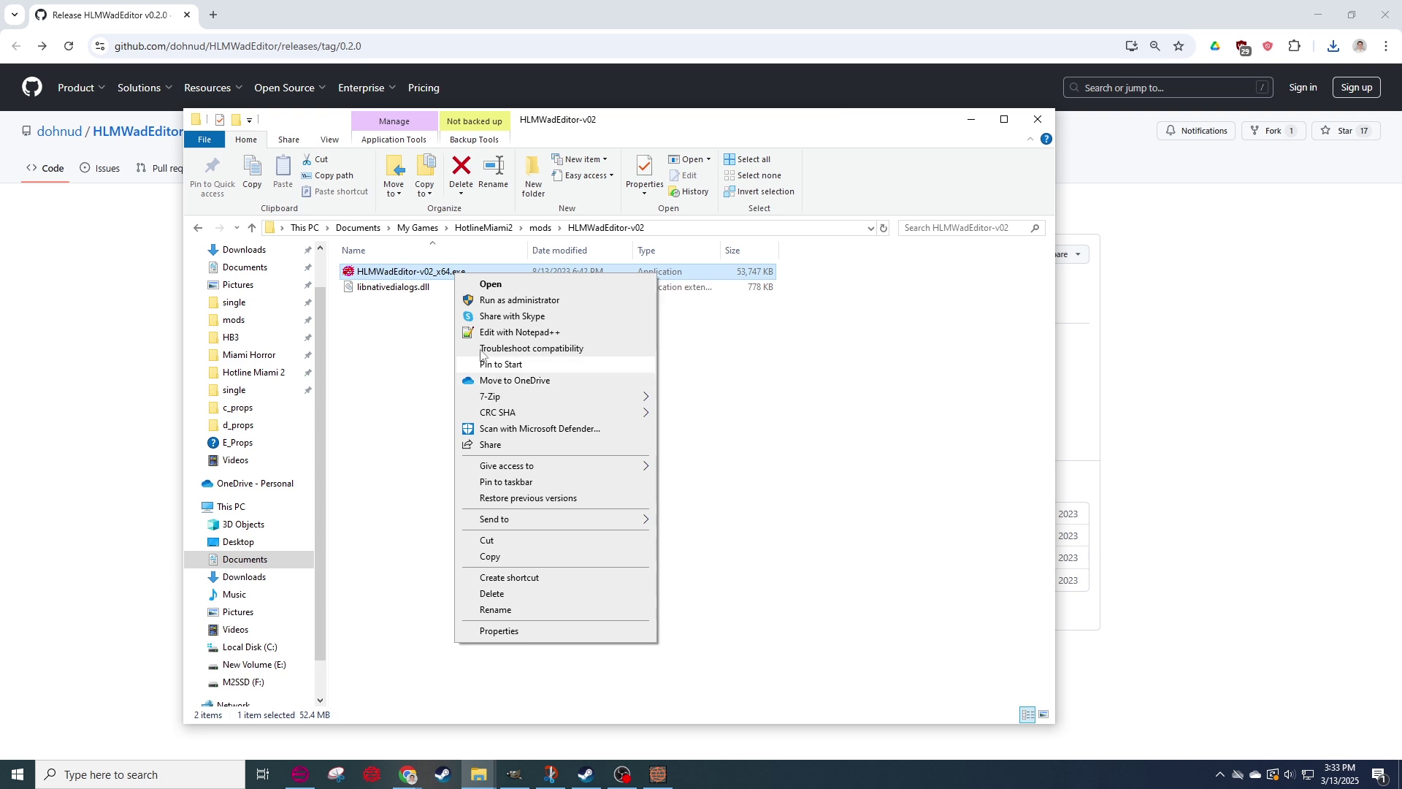
click(488, 284)
Switch the base WAD to hlm2_data_desktop.wad from the Hotline Miami 2 game folder.
click(354, 176)
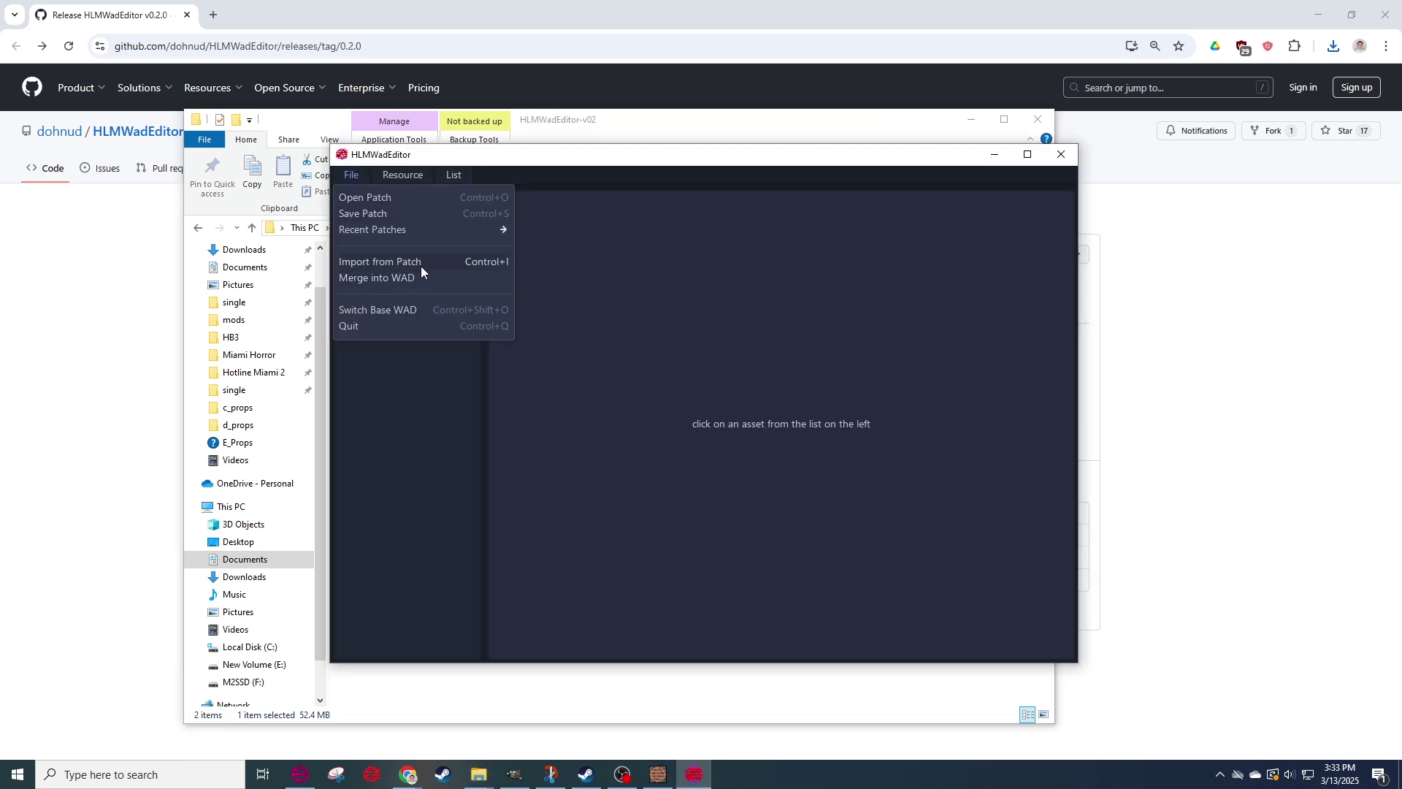
click(405, 310)
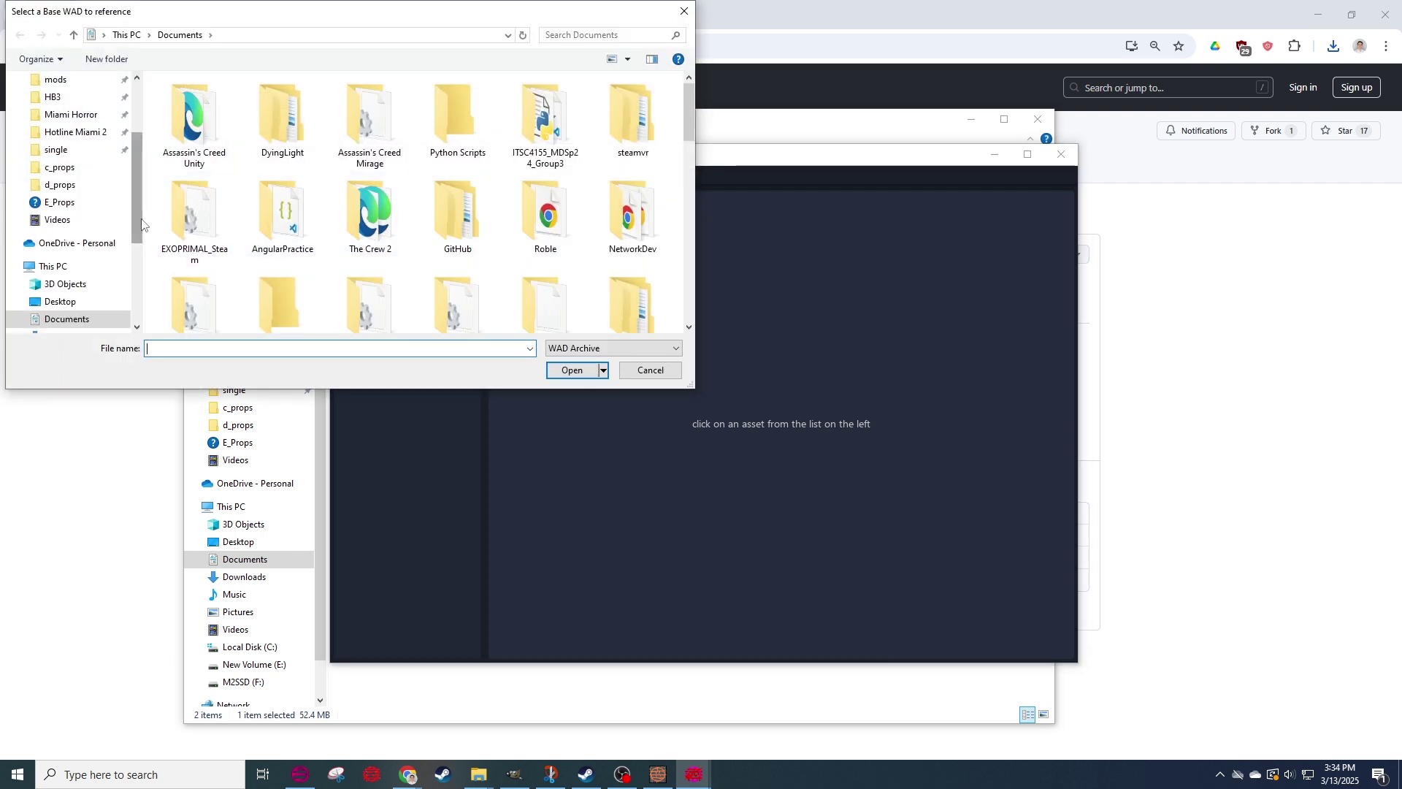
drag(137, 208, 135, 153)
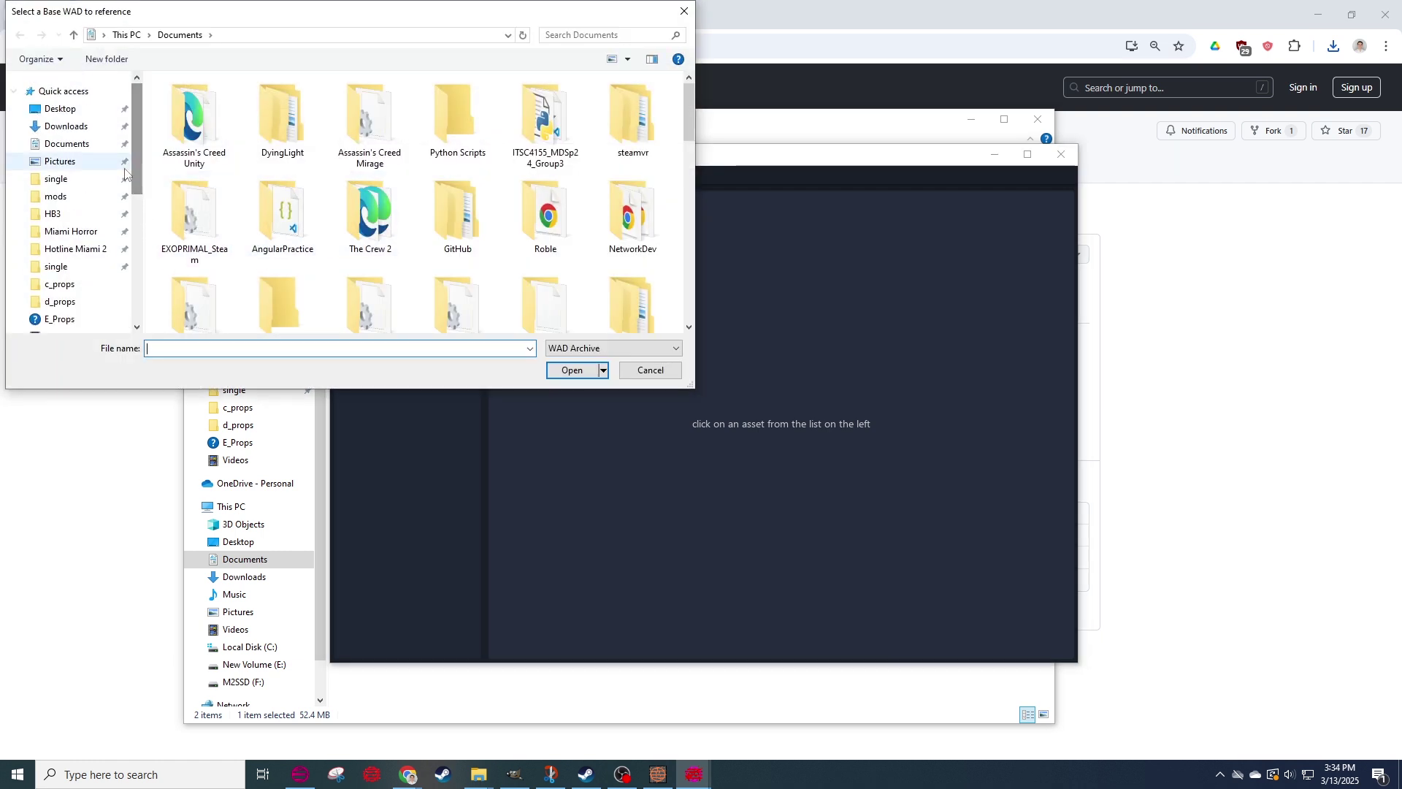
click(75, 249)
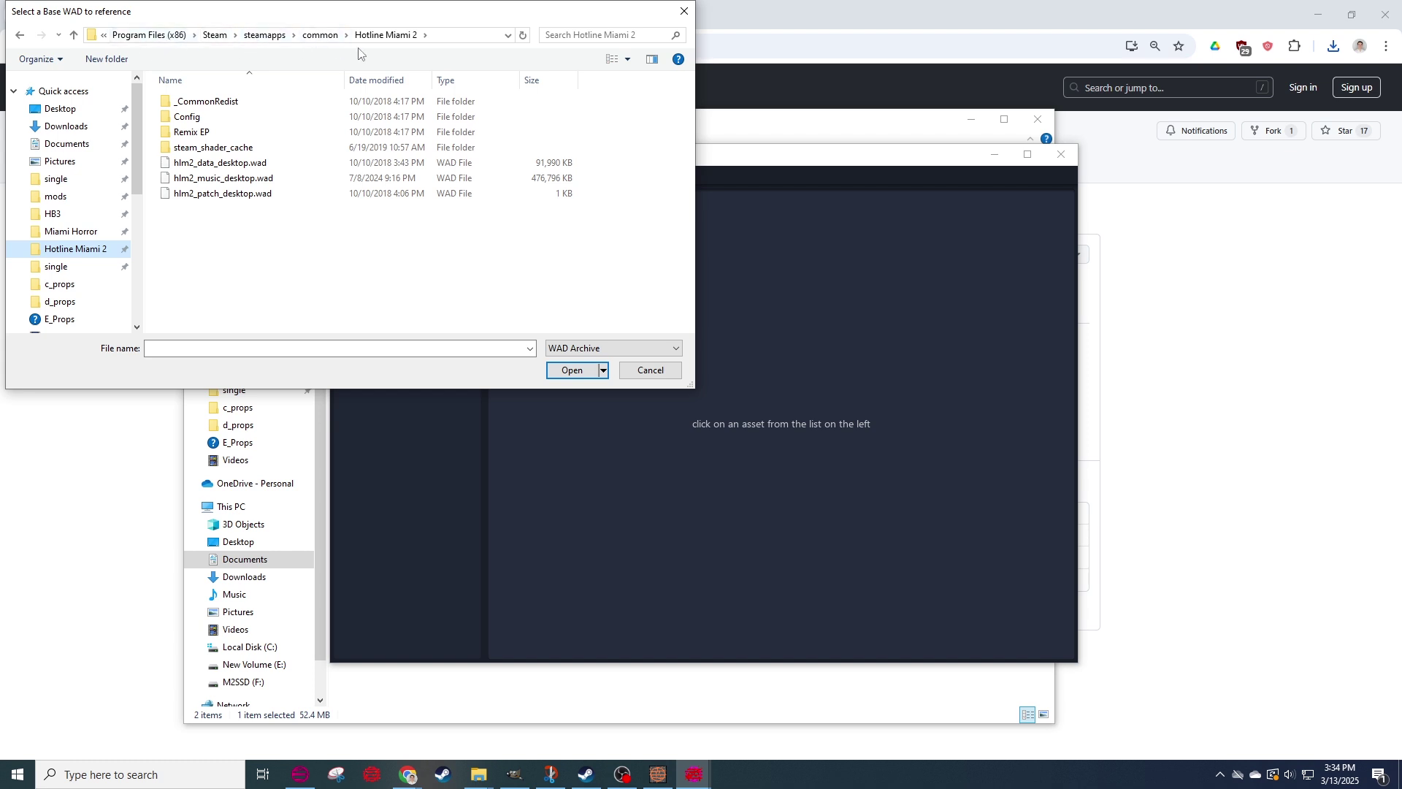
click(249, 167)
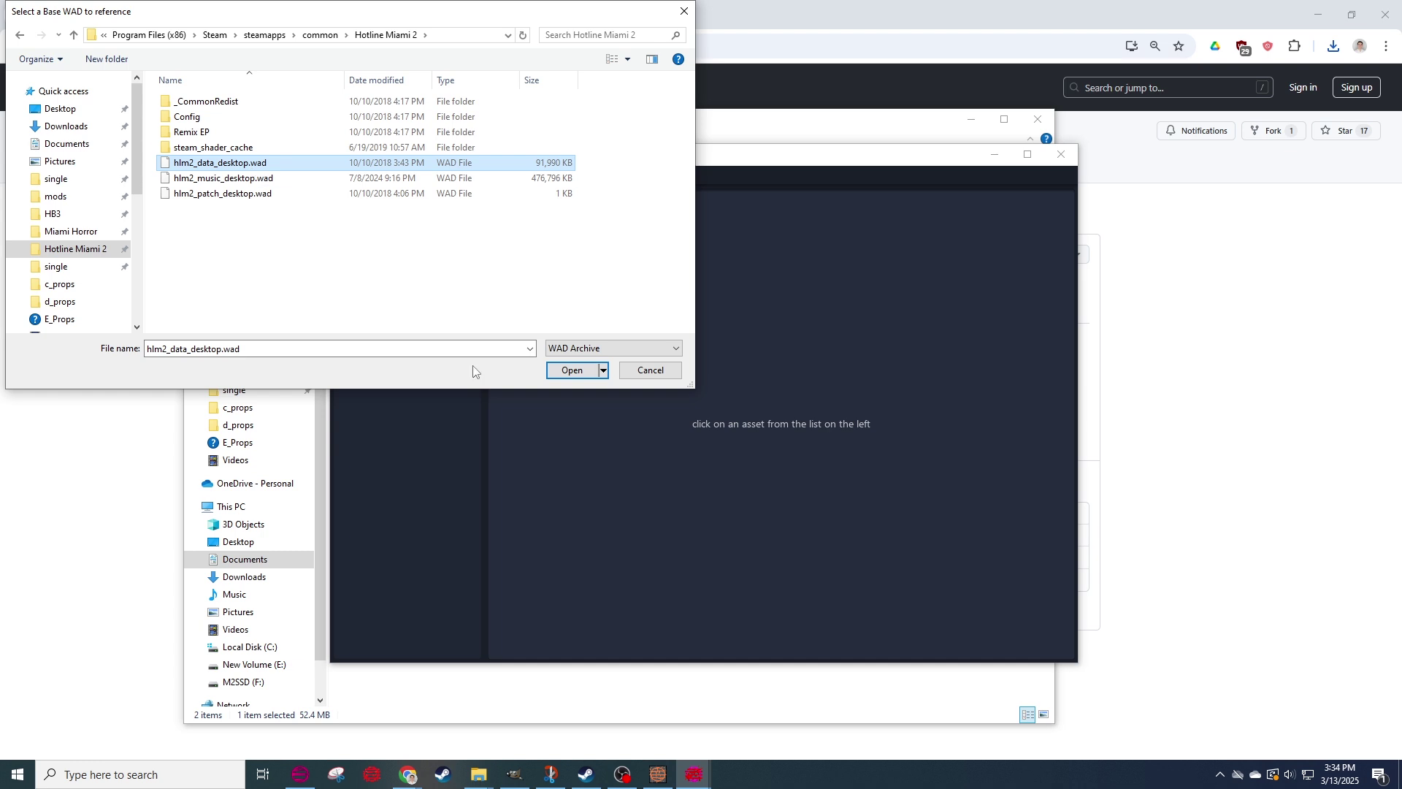
click(570, 372)
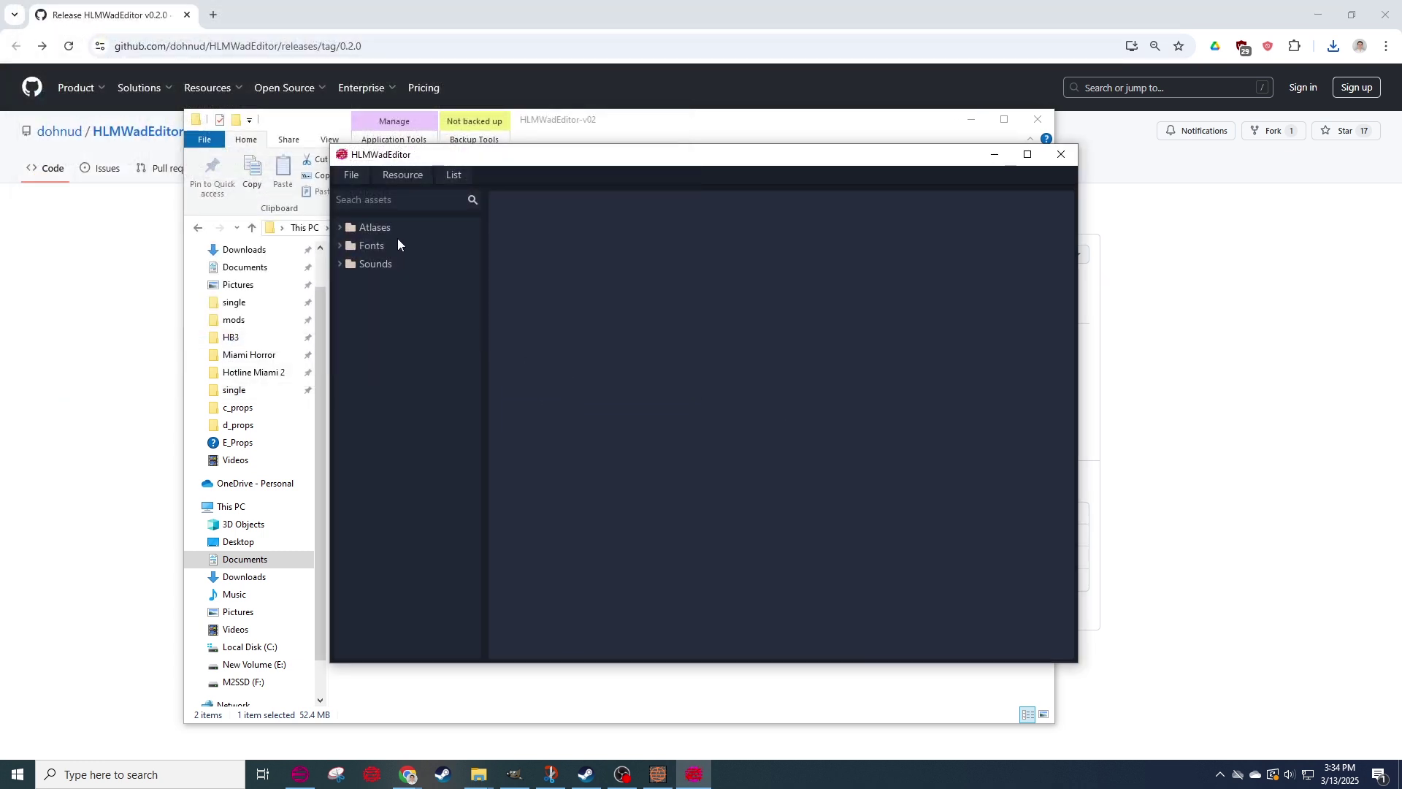
Expand the Atlases group and open Player_Rat.meta to preview its sprites.
click(342, 230)
scroll(409, 374, down, 5)
click(409, 401)
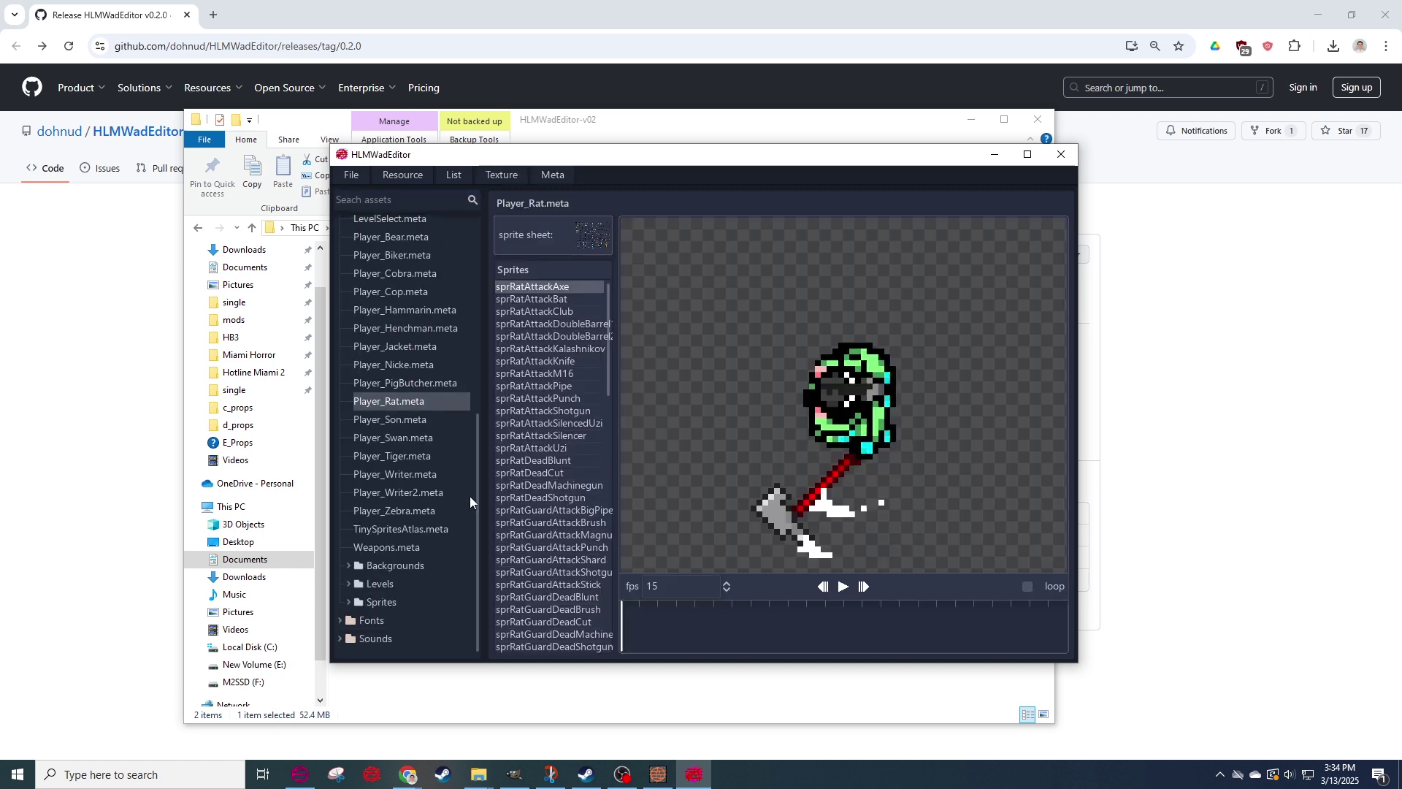
Expand Atlases in HLM WAD Explorer for comparison, and return to HLMWadEditor to browse the Player_Rat sprites and atlas list.
click(300, 774)
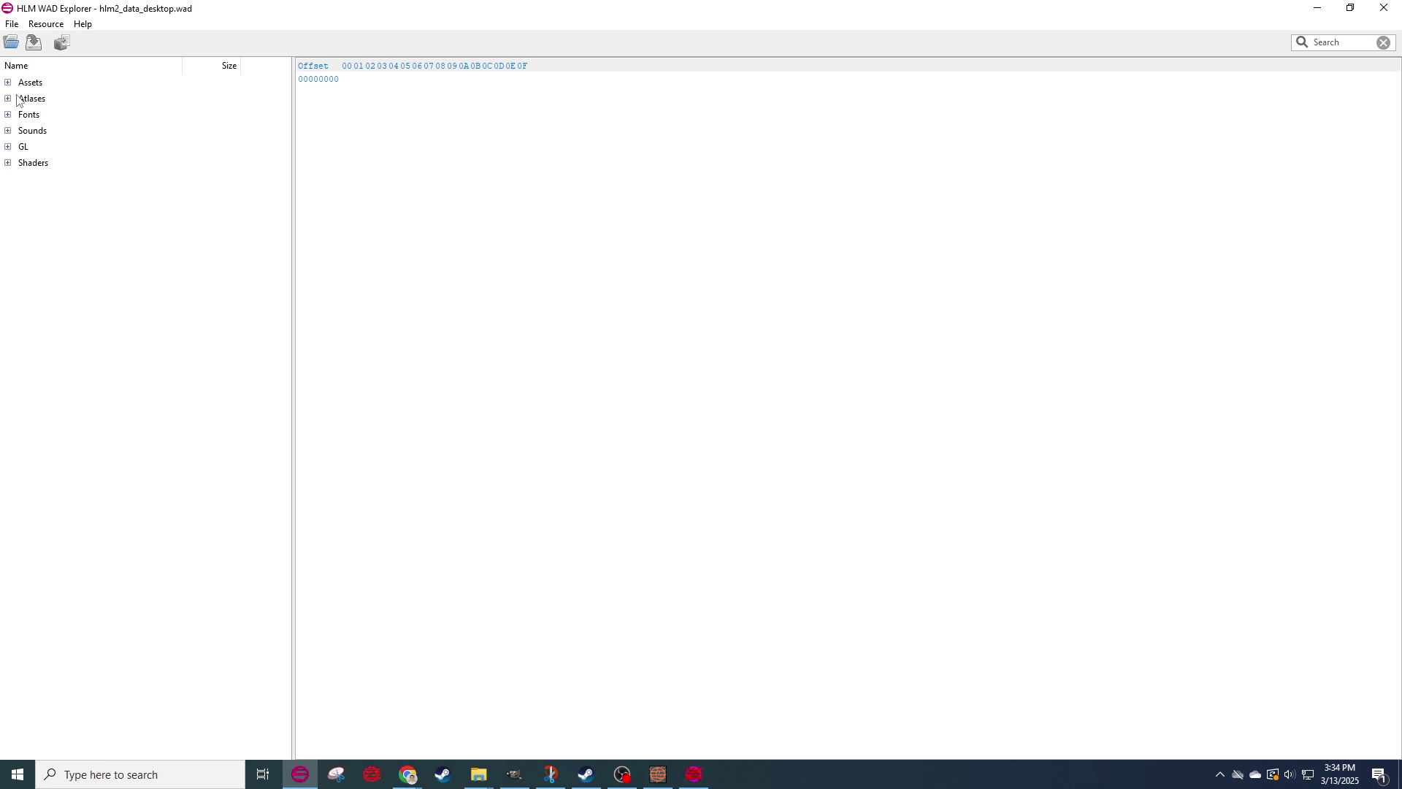
click(19, 99)
click(1307, 6)
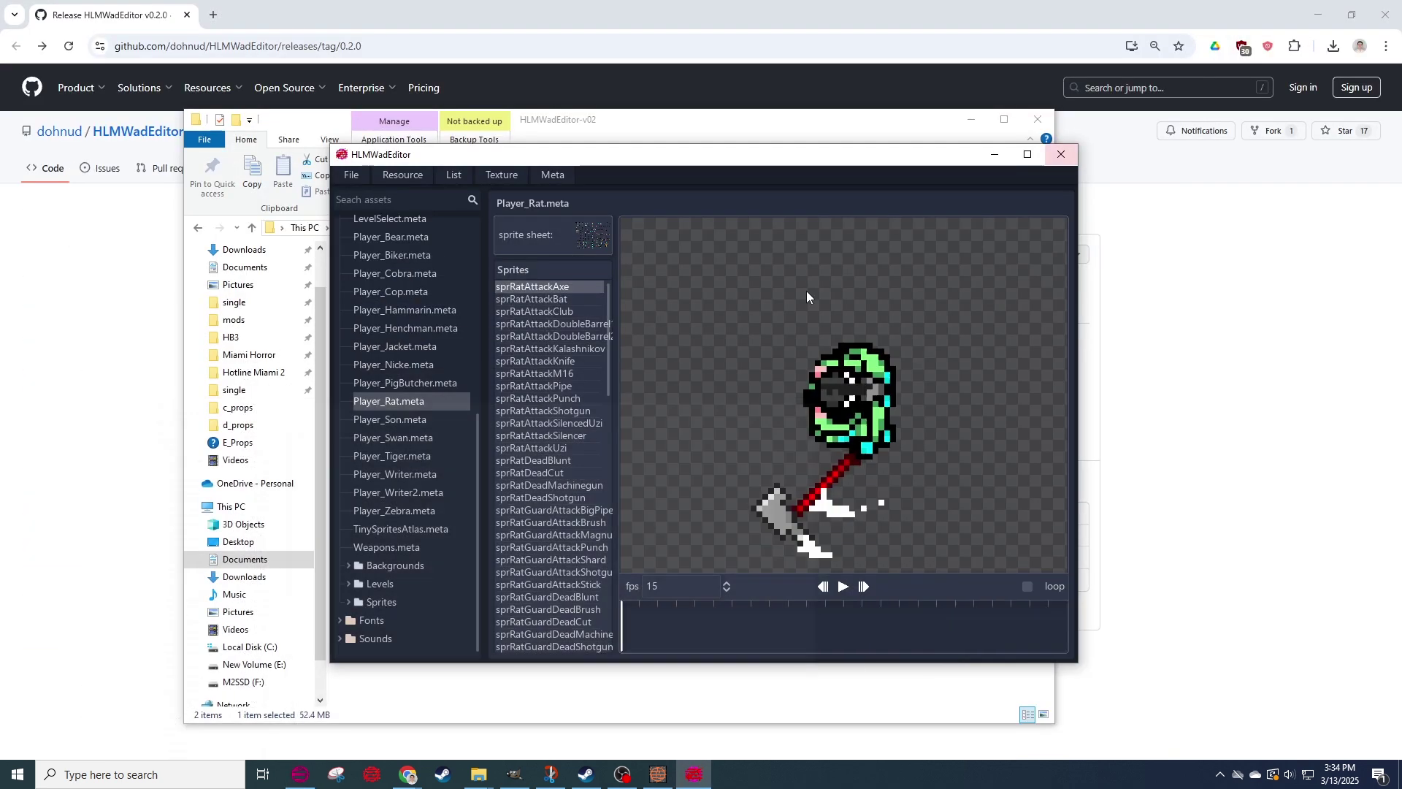
scroll(524, 469, down, 6)
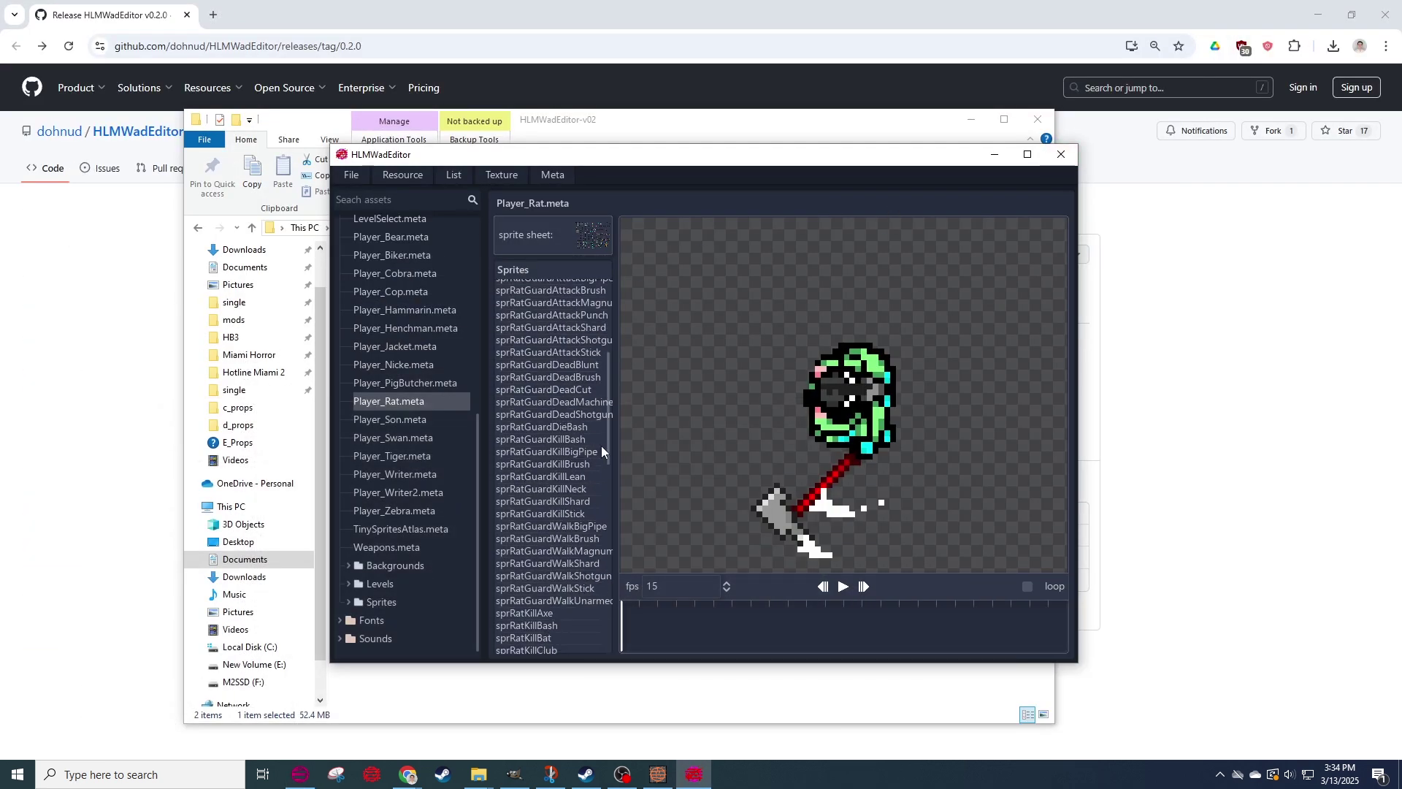
drag(610, 417, 620, 282)
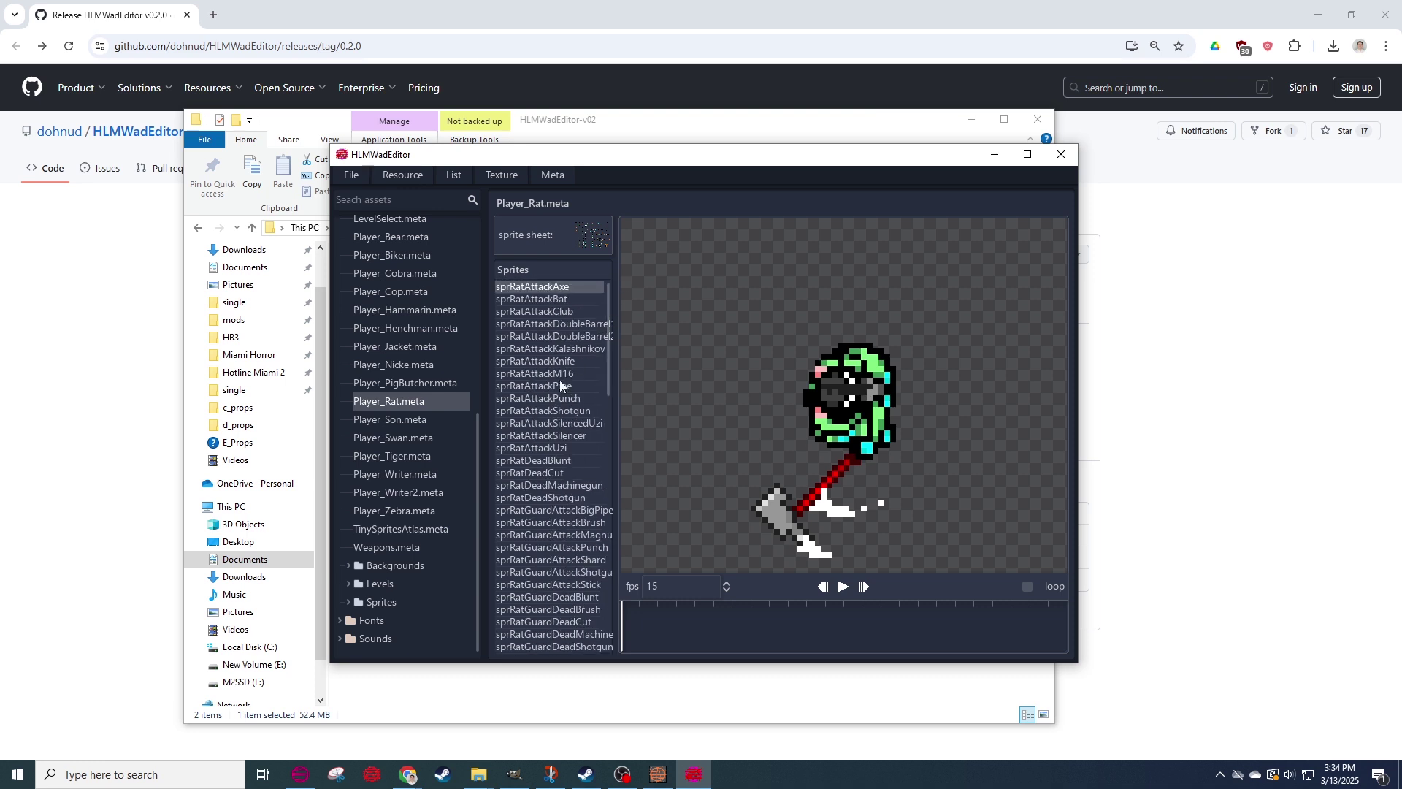
scroll(428, 383, up, 8)
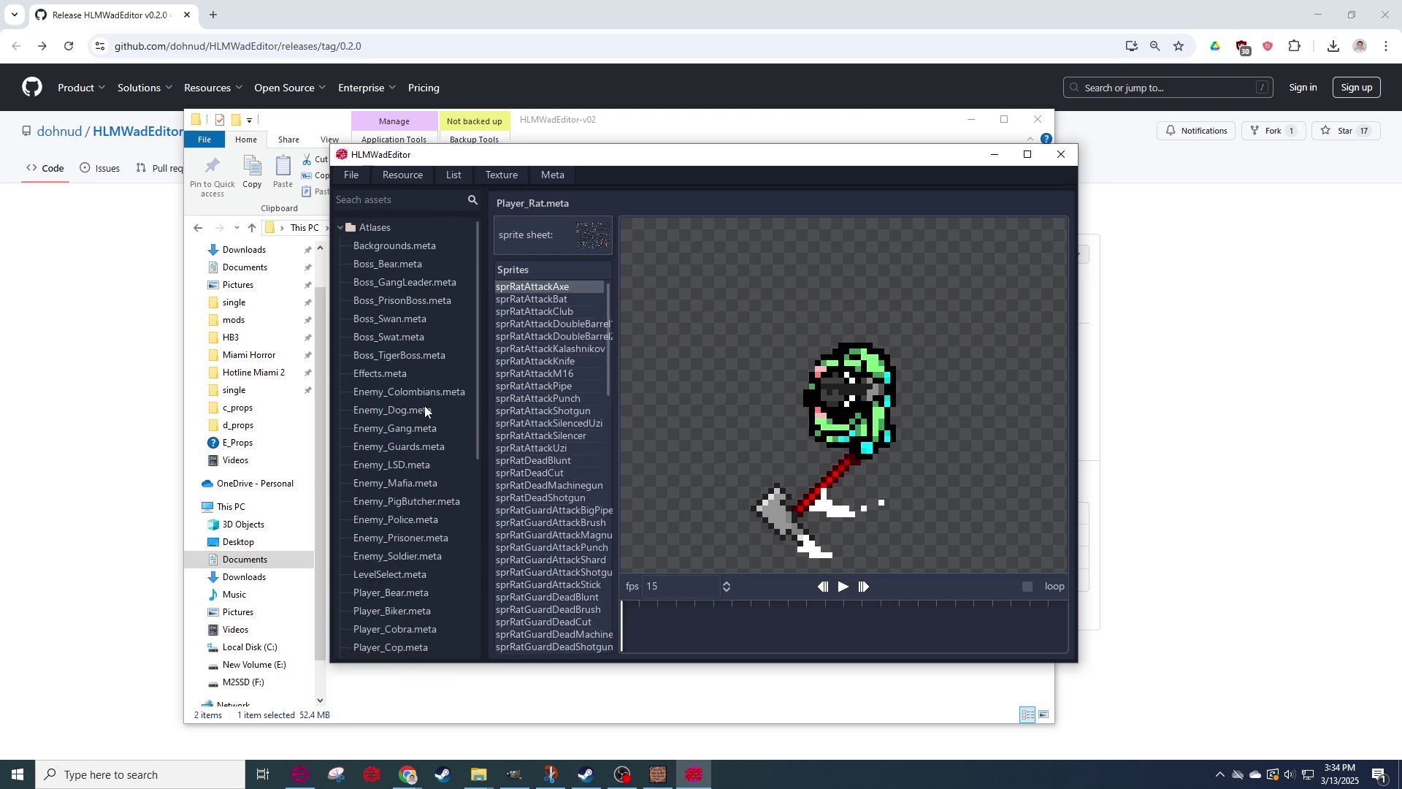
scroll(423, 424, down, 8)
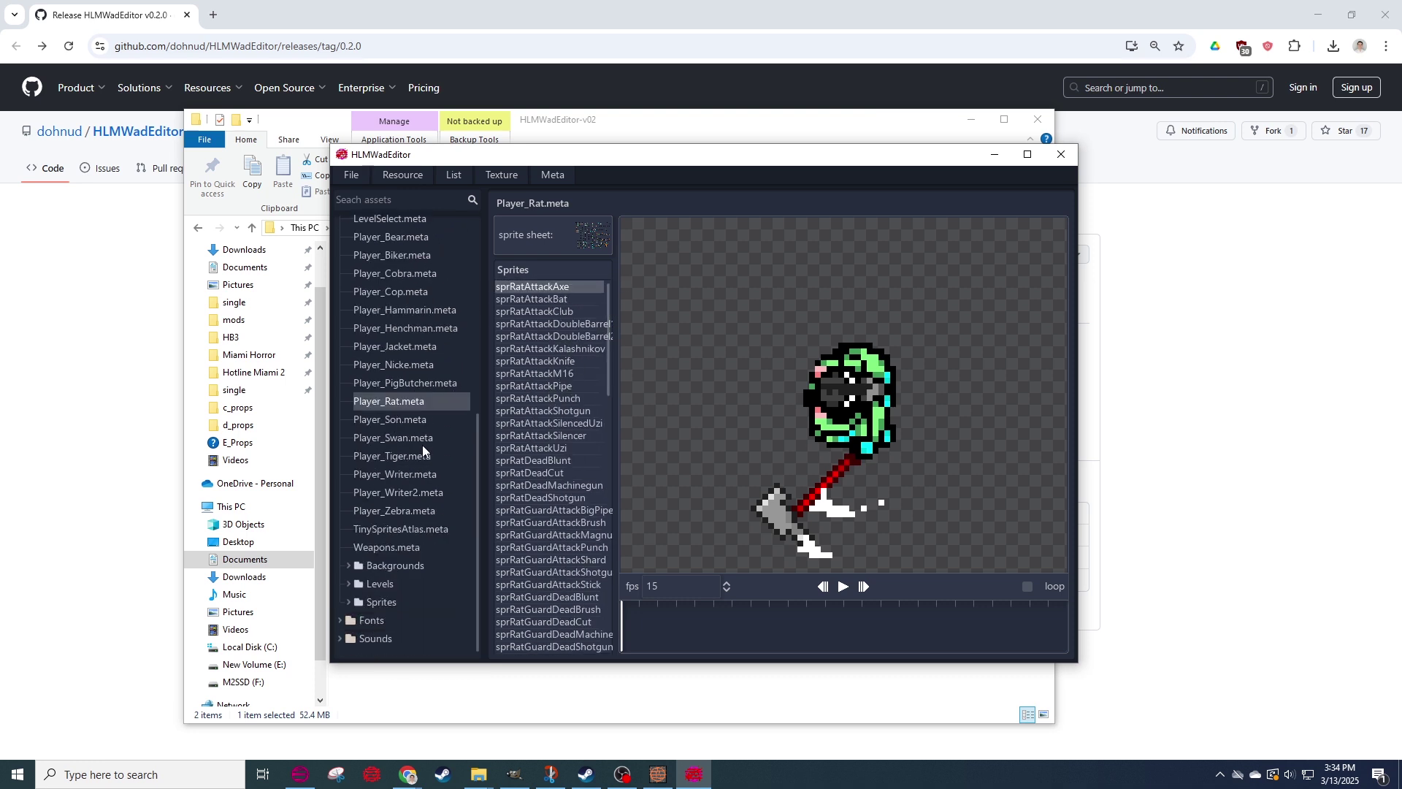
Search the assets for "basket" and open sprELisPrisonBasketCourt.meta.
click(351, 175)
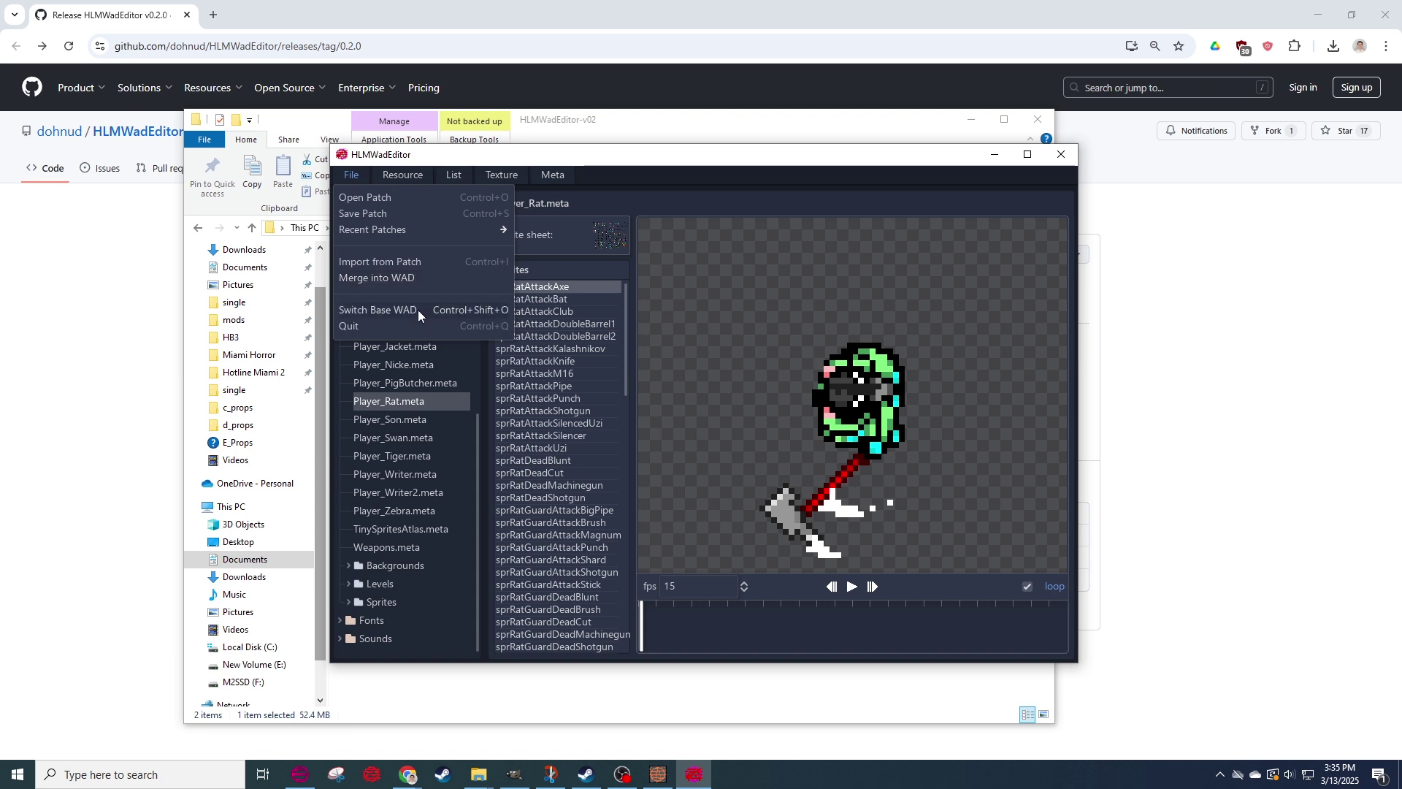
click(631, 195)
drag(477, 422, 476, 221)
text(basket)
click(453, 501)
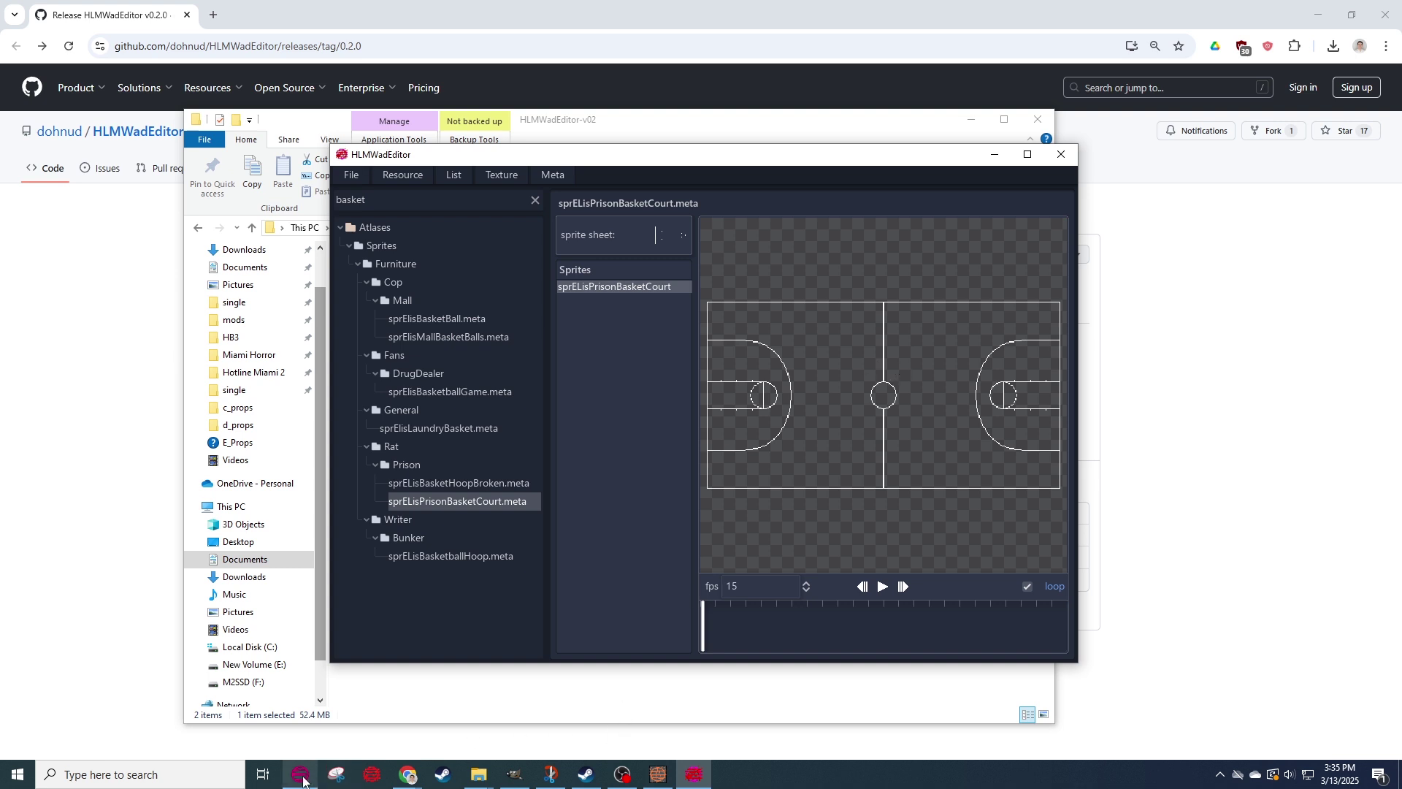
Switch to HLM WAD Explorer, search for "basket" and extract sprELisPrisonBasketCourt.png from the Rat/Prison sprites.
click(300, 775)
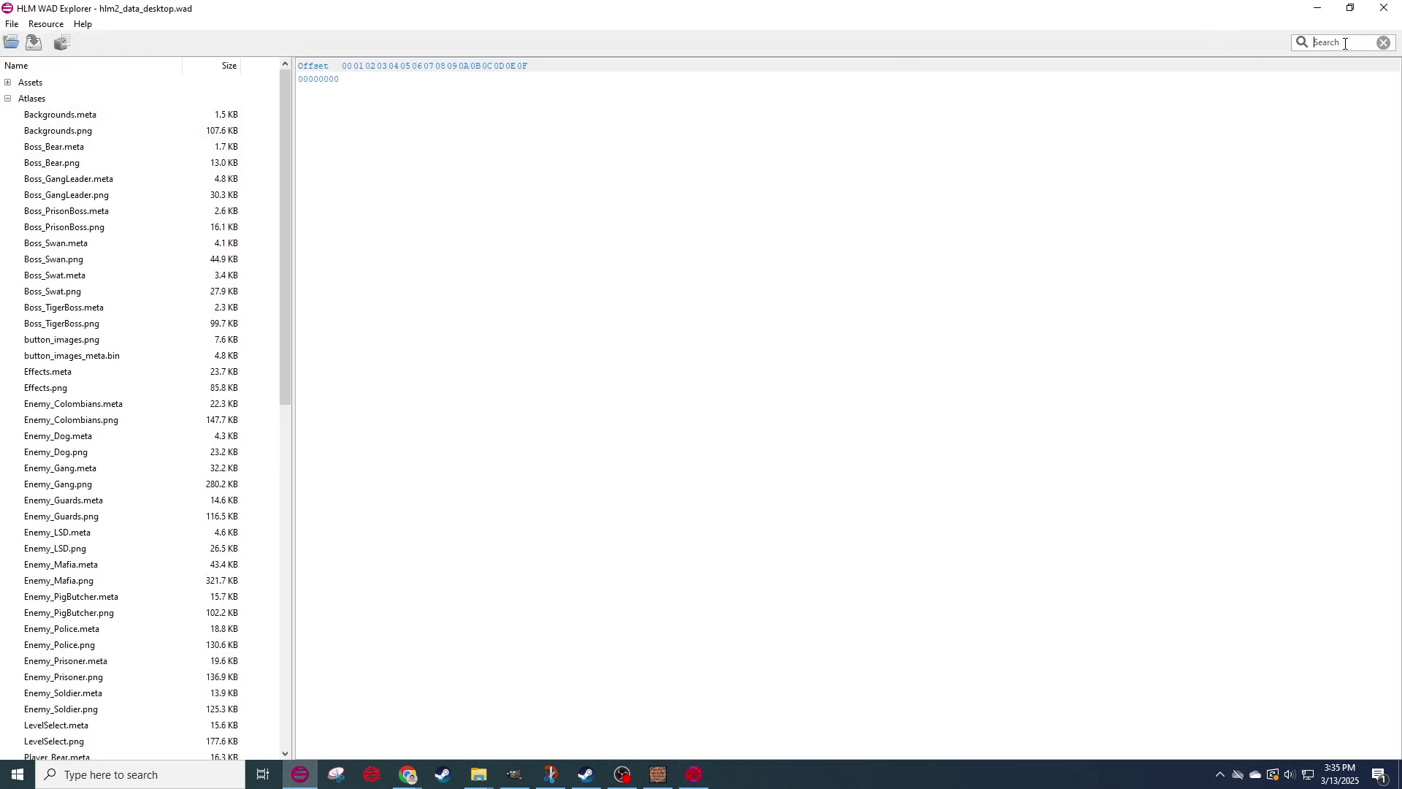
text(basketball)
key(BackSpace)
key(BackSpace)
key(BackSpace)
key(BackSpace)
click(155, 267)
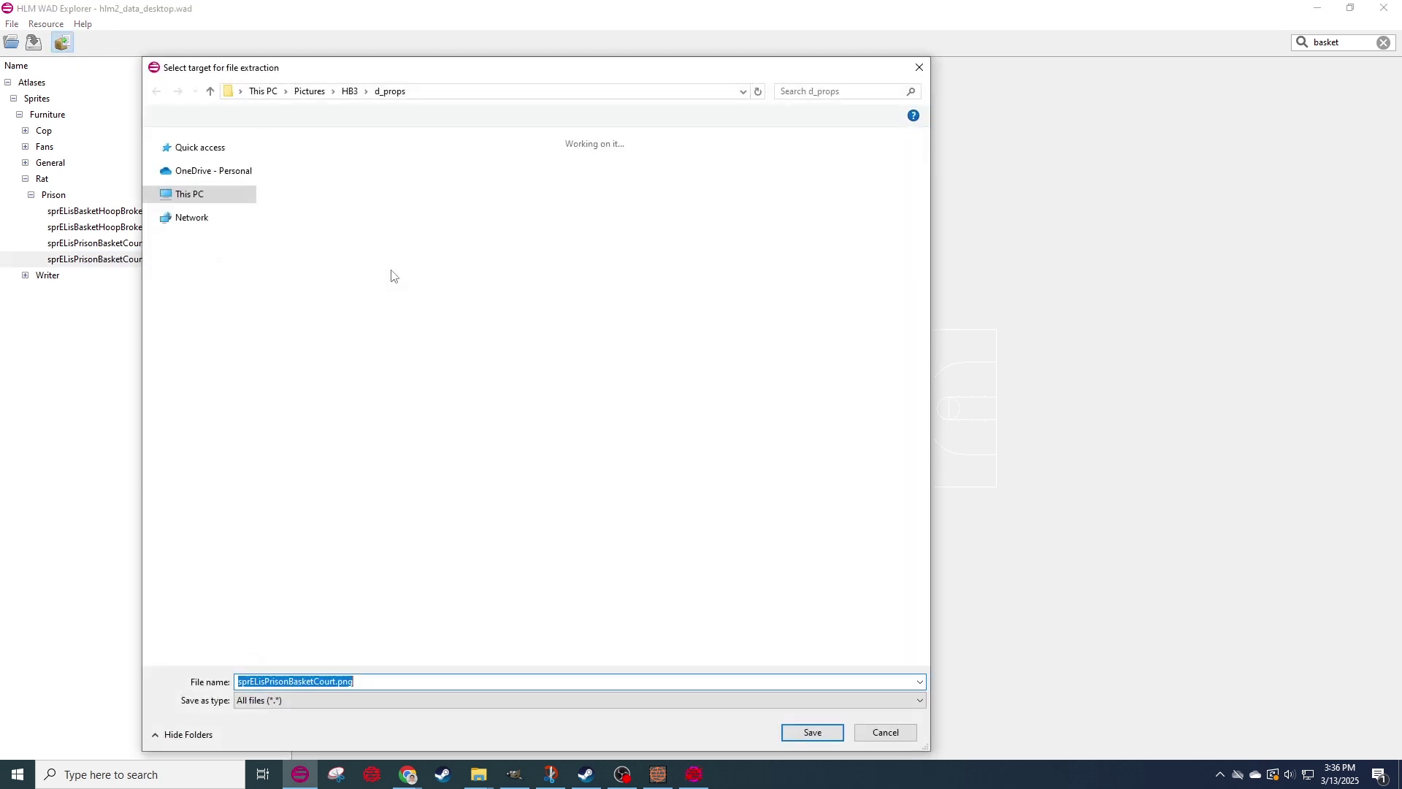
key(alt+Up)
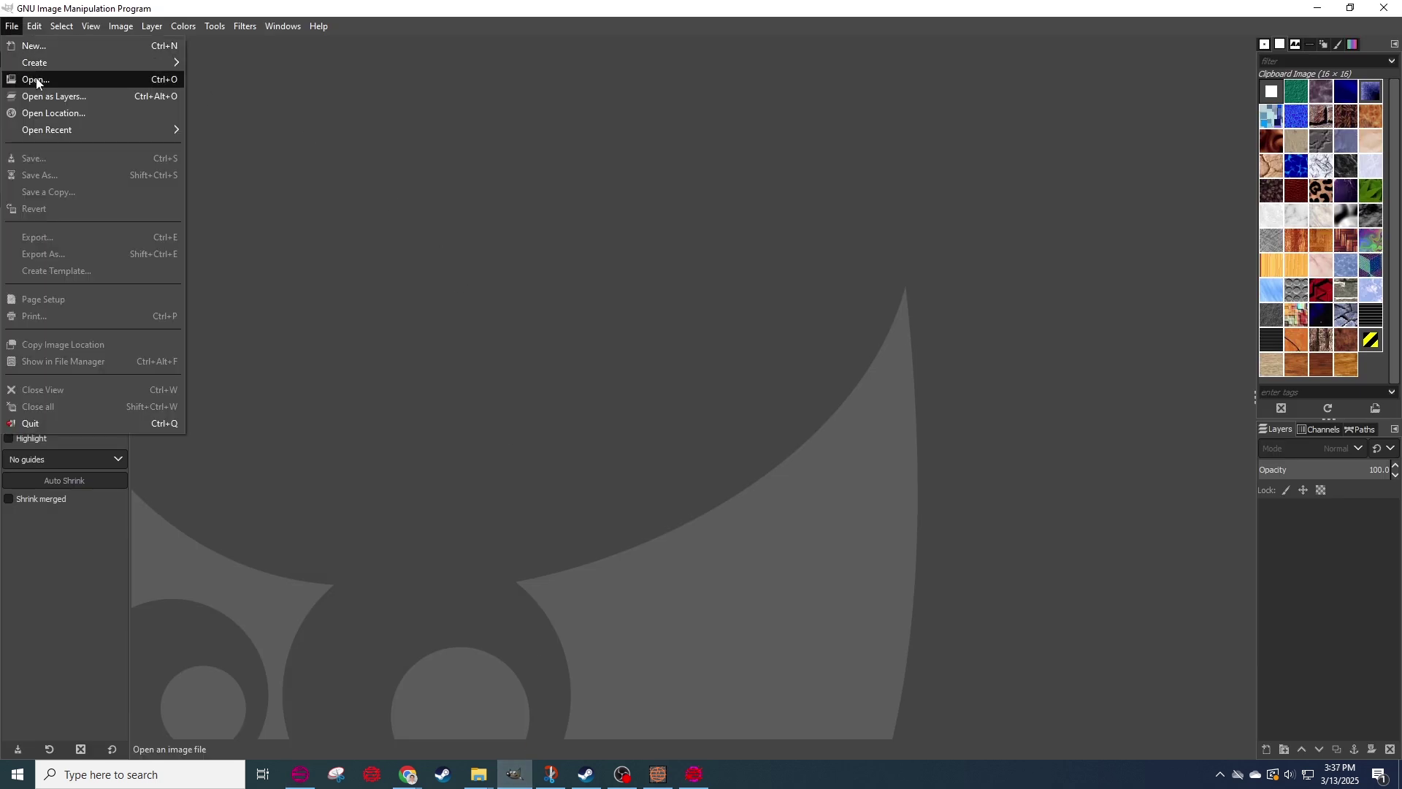
Open sprELisPrisonBasketCourt.png in GIMP and check the sprite size in its .meta file in HLM WAD Explorer.
click(31, 78)
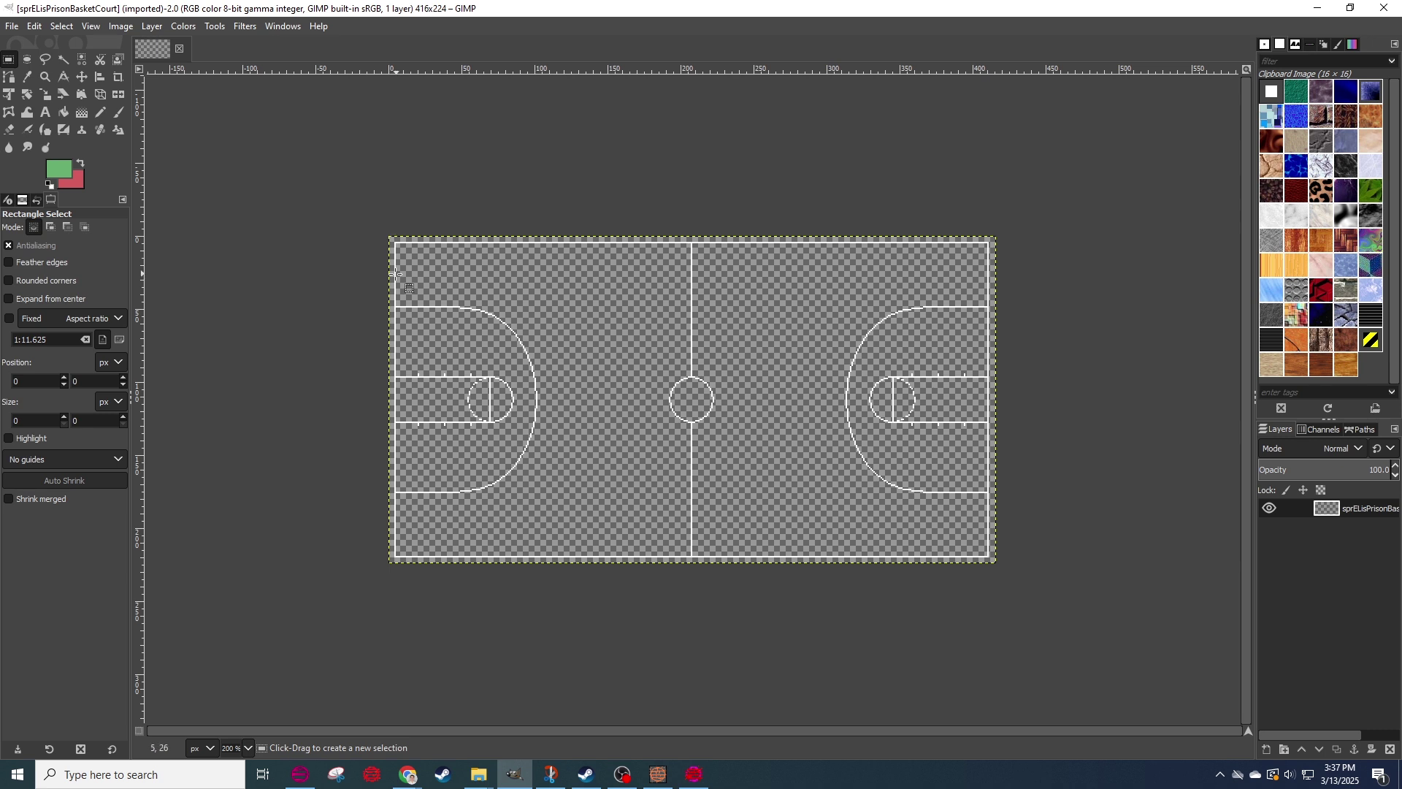
click(300, 774)
click(180, 246)
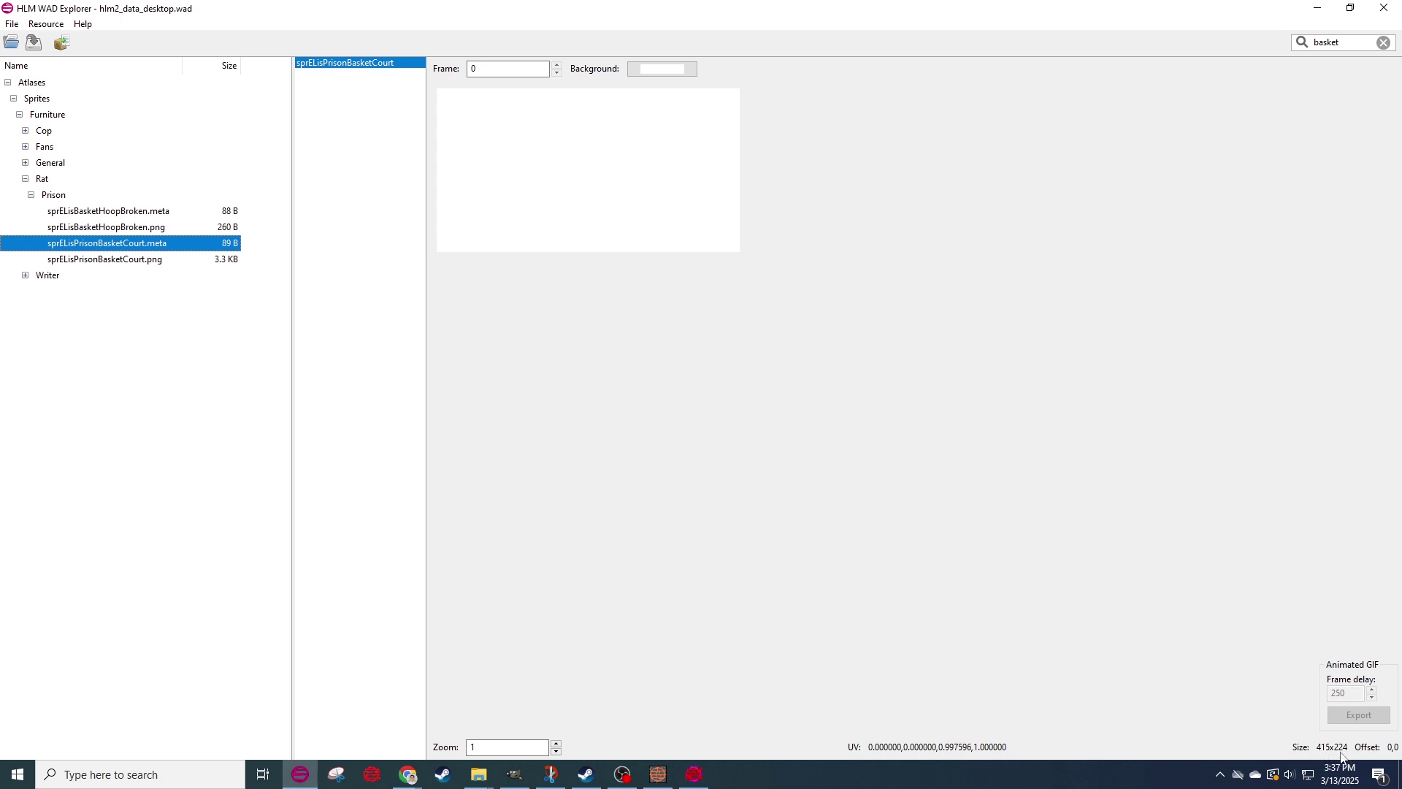
Open Calculator and multiply the sprite width of 415 by 3.
click(828, 777)
key(XF86Calculator)
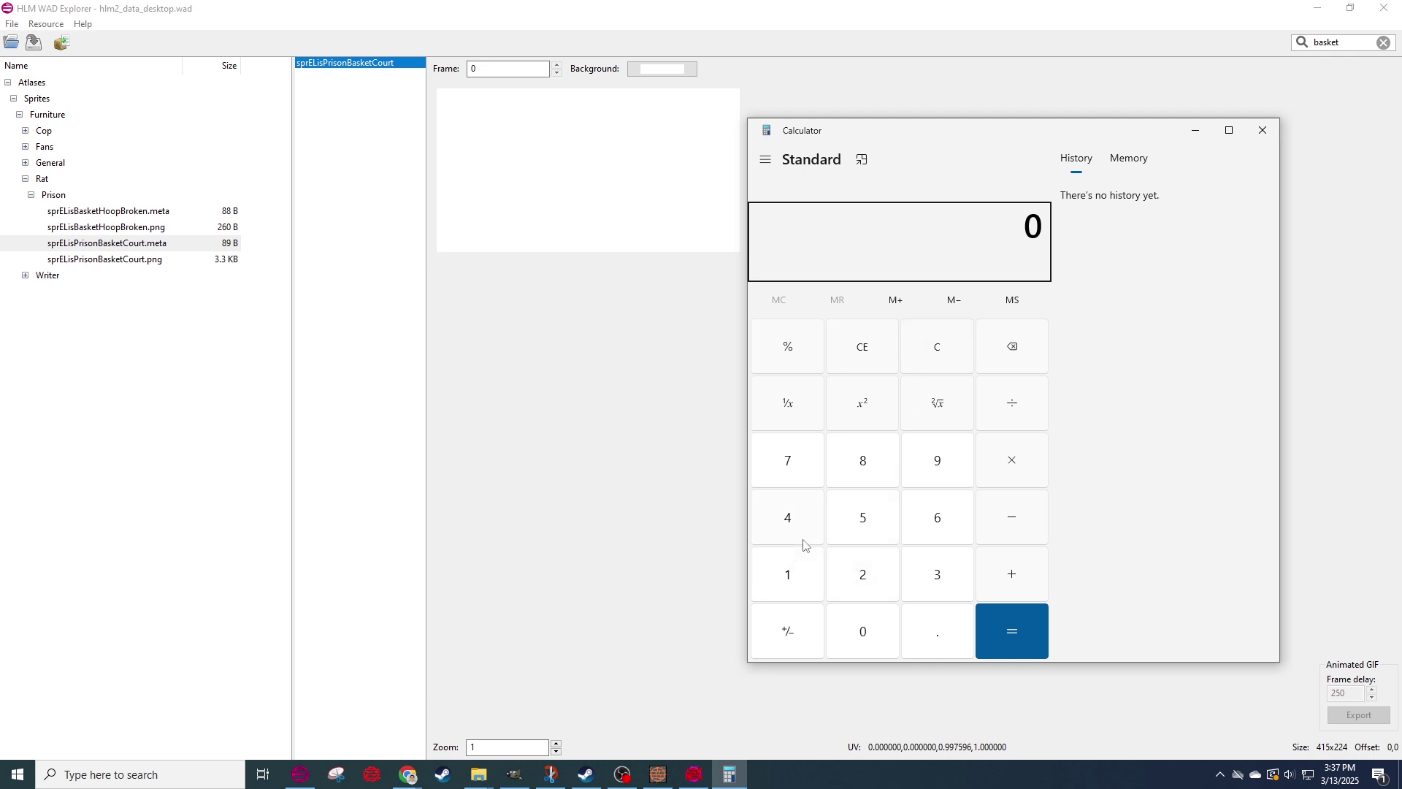
text(415 × 3)
click(1010, 630)
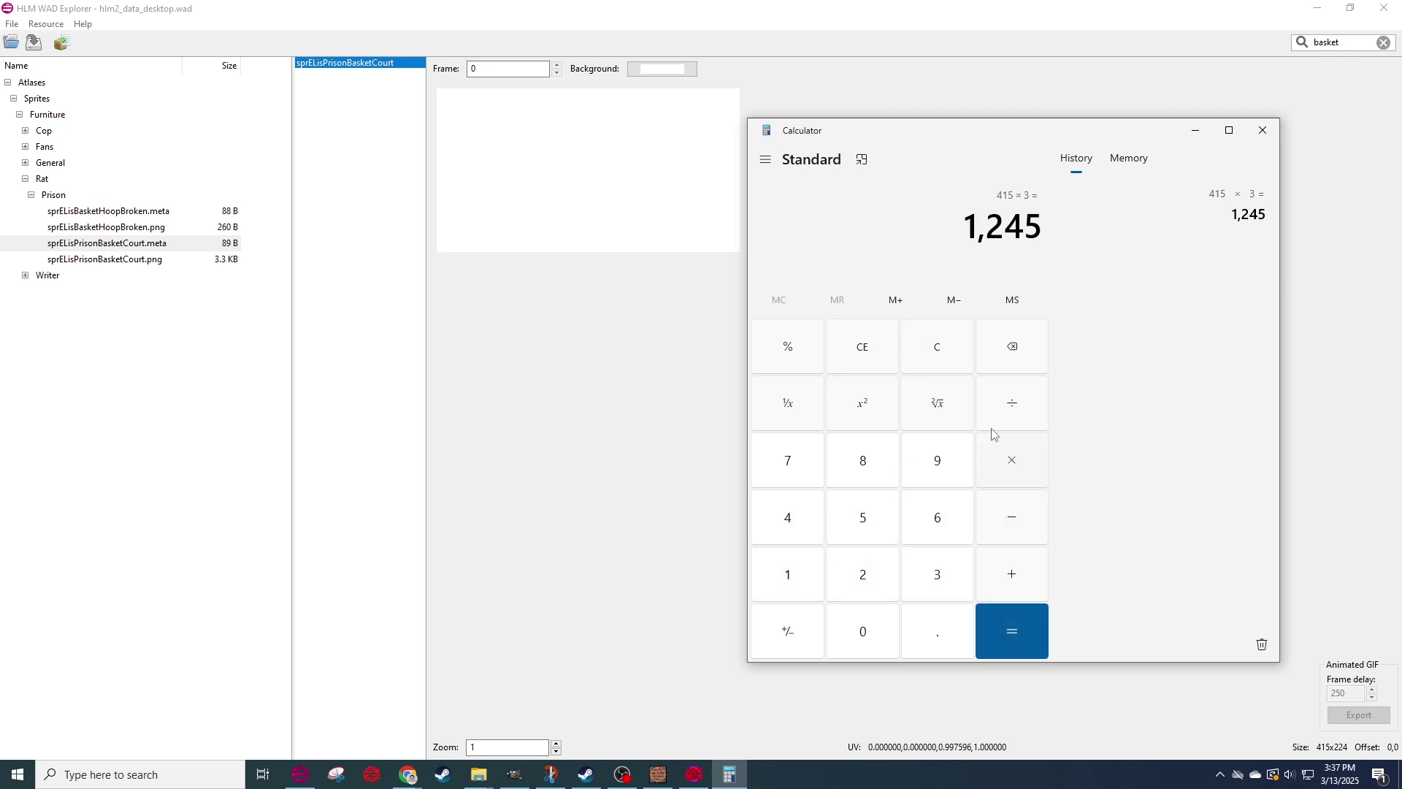
Switch to GIMP and create a new image 1245 px wide and 224 px high.
click(523, 780)
click(12, 26)
click(30, 45)
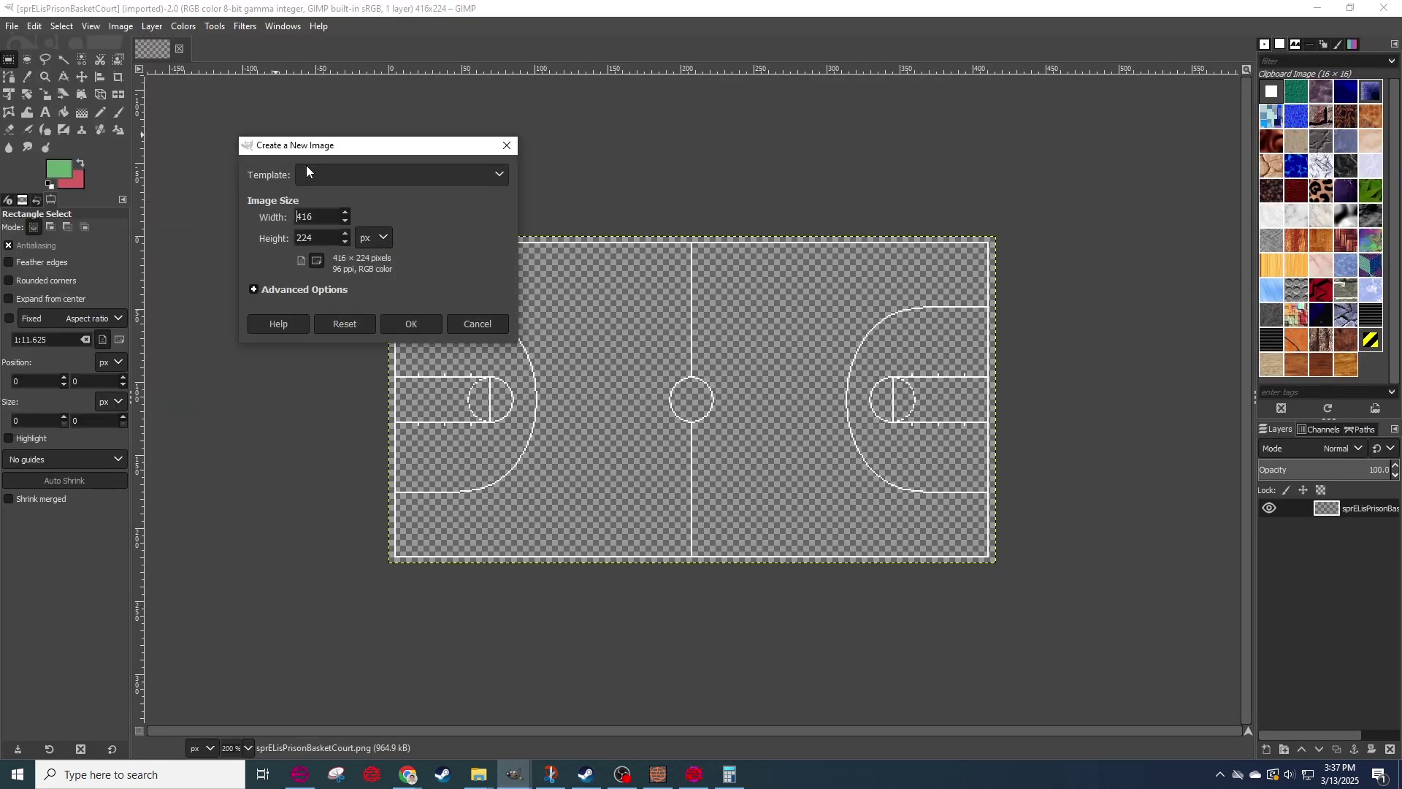
text(1245)
click(411, 324)
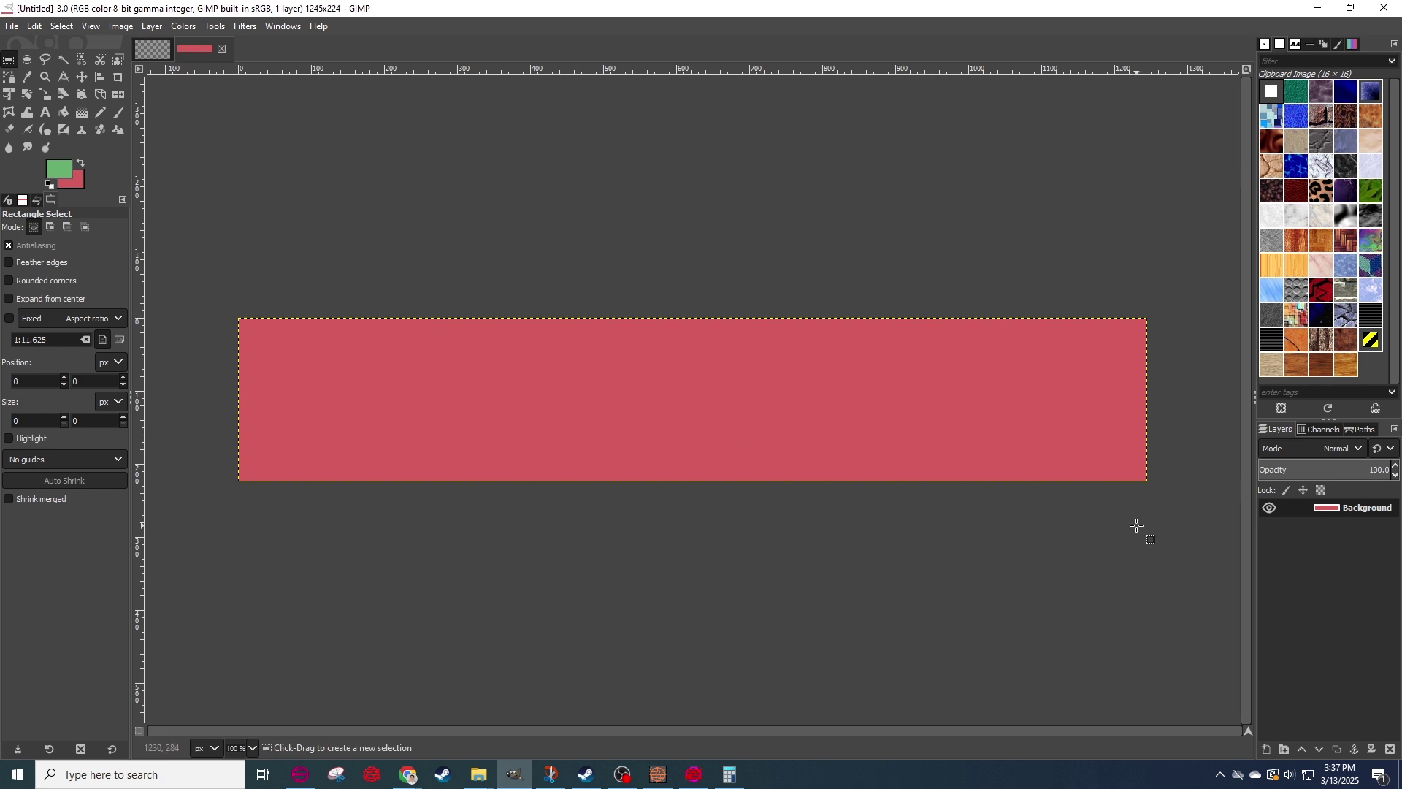
Return to the basketball court image, select all of it and fill its outer margin with the green foreground color.
click(155, 54)
drag(327, 124, 1054, 554)
click(1114, 398)
drag(1020, 162, 303, 637)
click(263, 483)
key(shift+b)
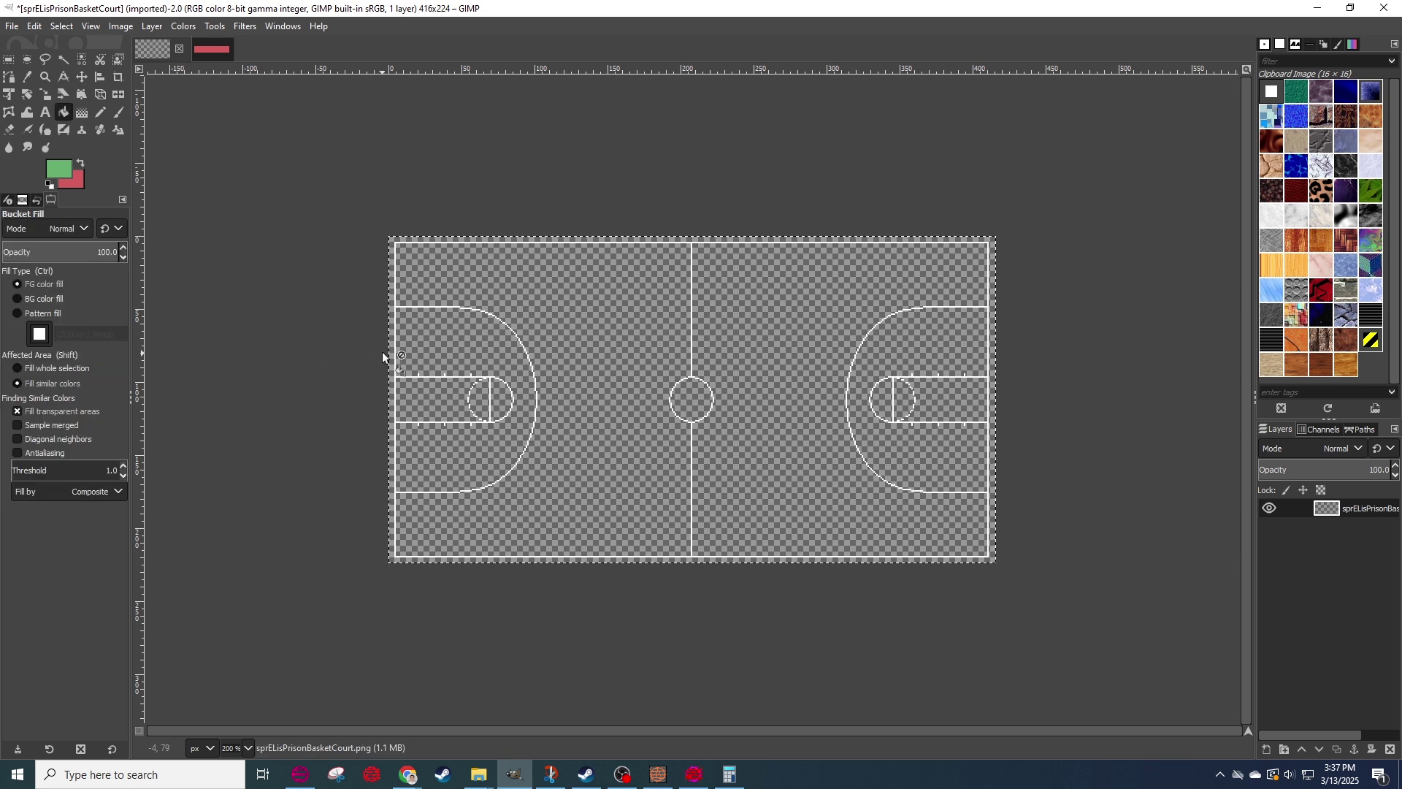
click(393, 352)
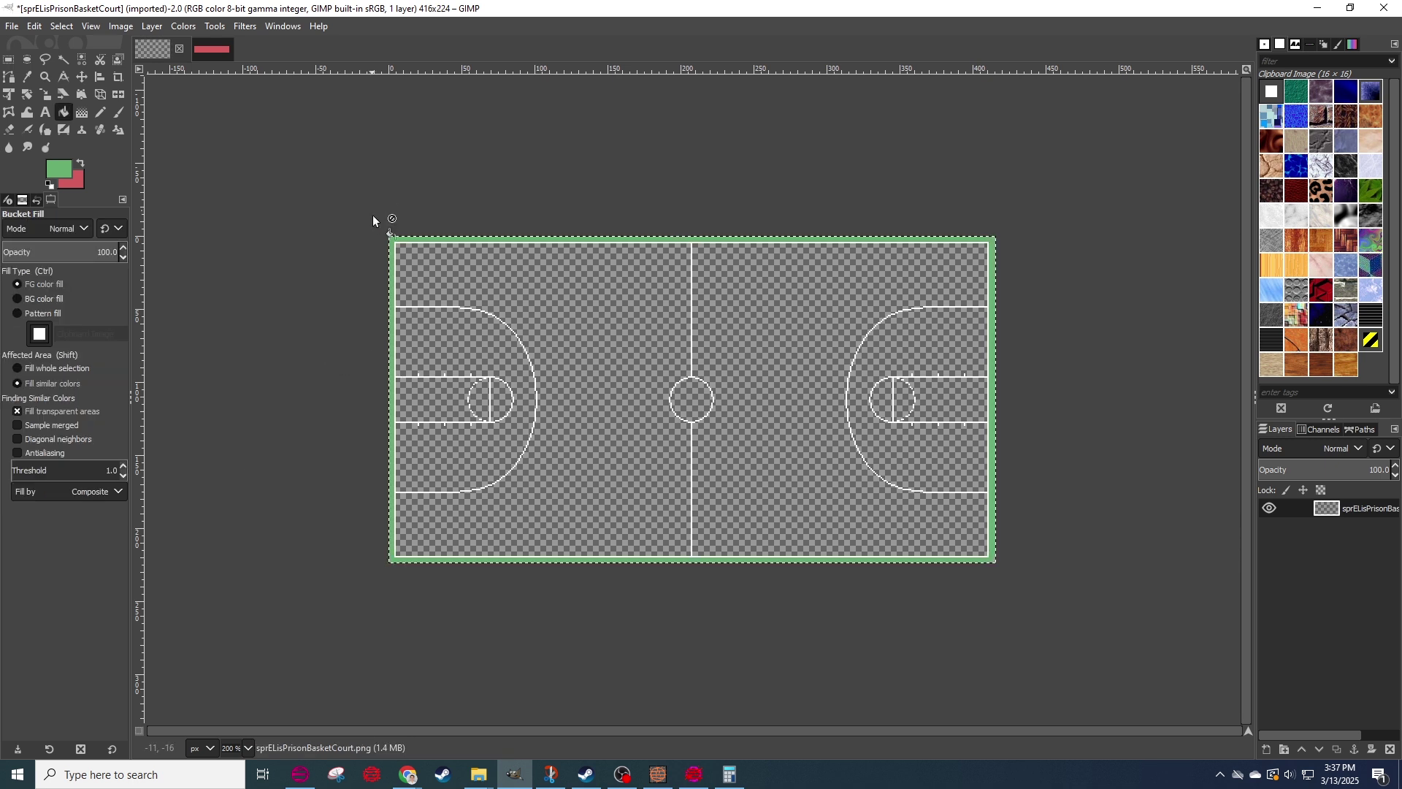
Select the whole green-bordered court image and copy it.
key(r)
drag(341, 175, 1037, 602)
key(ctrl+c)
Add a new layer above the background in the 1245 px wide image.
click(216, 53)
right_click(1363, 646)
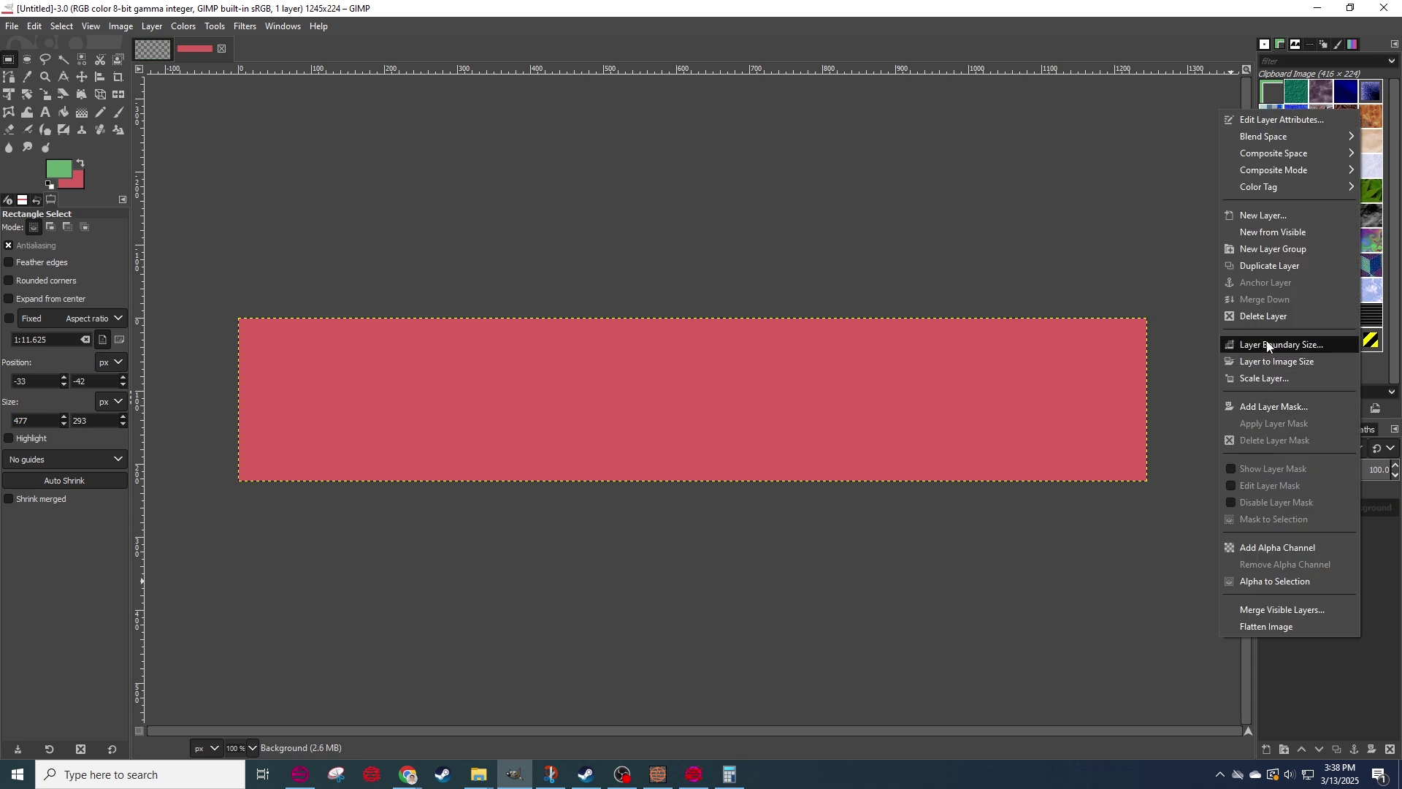
click(1264, 216)
click(1290, 465)
Paste the court at the start of the new layer, anchor it, and fill the layer with the copied court as a repeating pattern.
drag(679, 389, 723, 421)
key(ctrl+v)
middle_drag(540, 520, 738, 491)
scroll(250, 745, up, 2)
scroll(496, 584, down, 5)
scroll(496, 584, right, 2)
drag(825, 405, 552, 361)
ctrl+scroll(438, 511, down, 4)
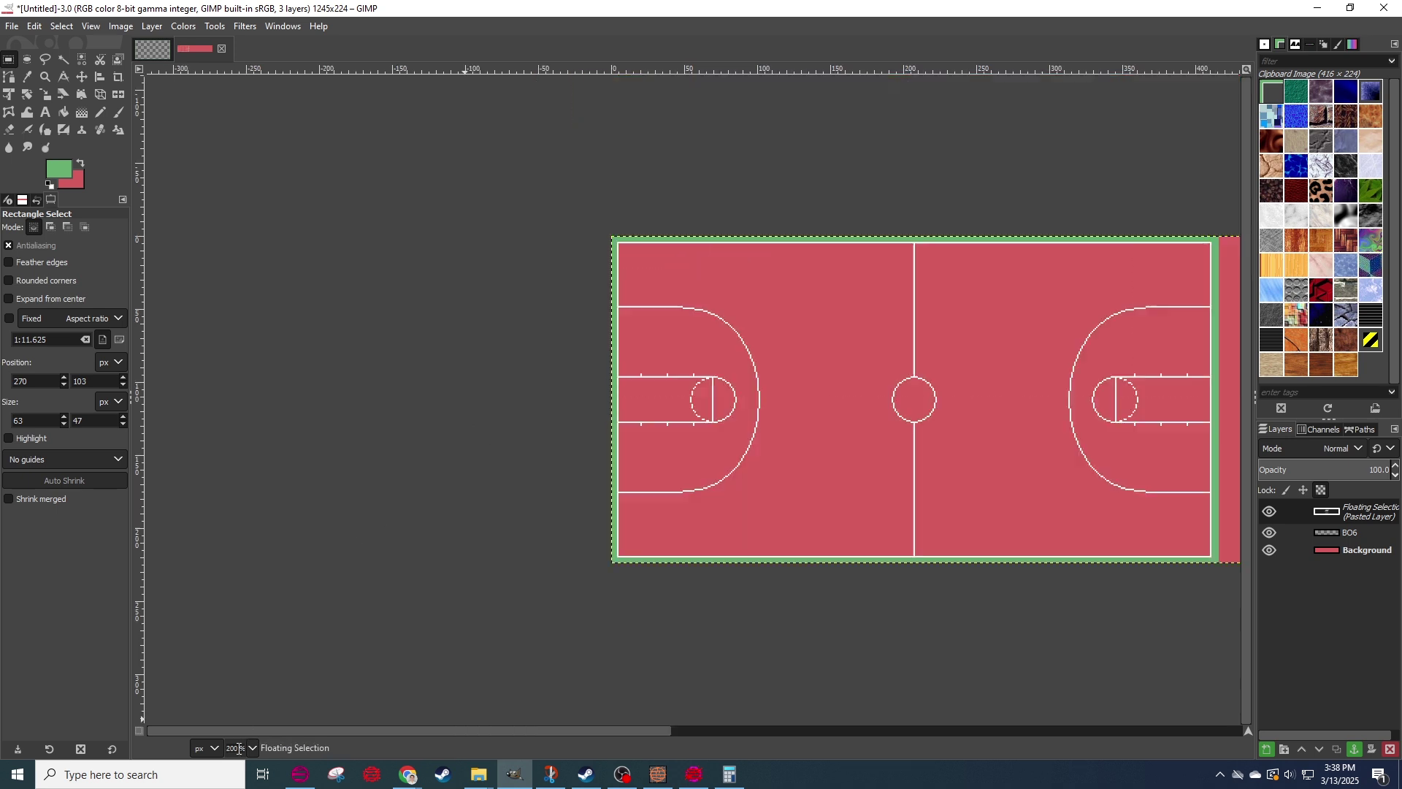
click(337, 629)
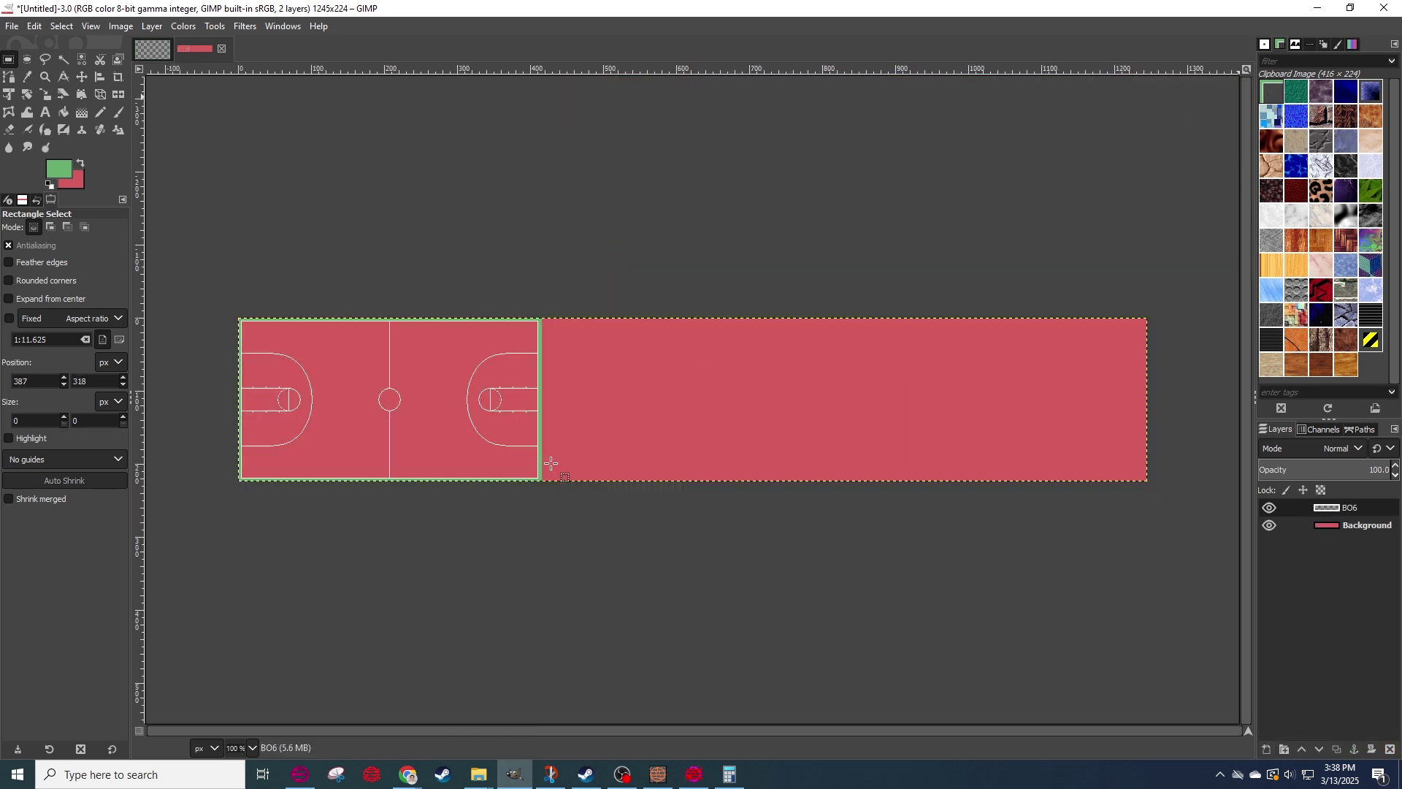
drag(1272, 93, 563, 485)
Draw the numbers 1, 2 and 3 on the three courts with the green Pencil, plus a smiley face beside the 3.
key(n)
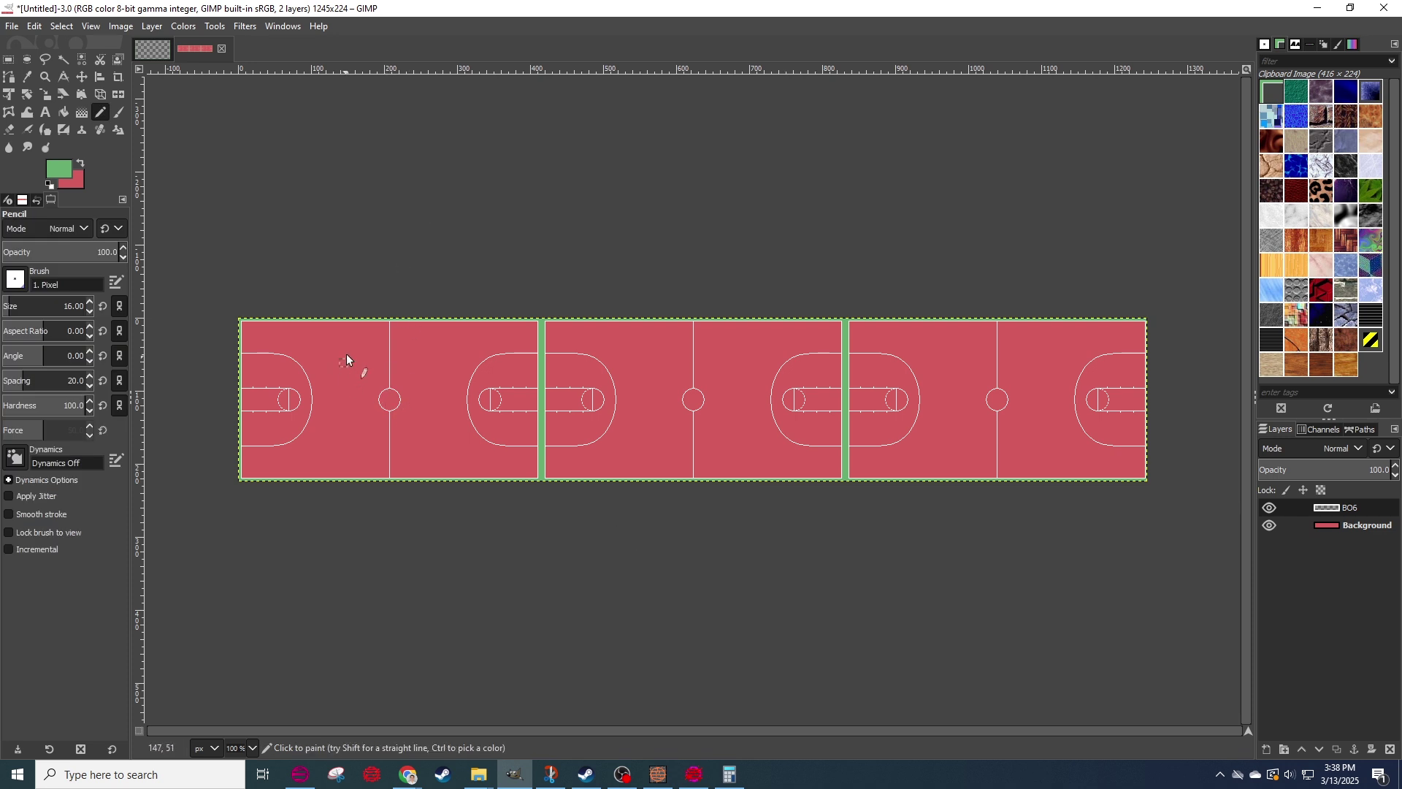
drag(347, 353, 355, 441)
mouse_move(606, 360)
mouse_down()
mouse_move(694, 433)
mouse_move(775, 455)
mouse_up()
mouse_move(929, 339)
mouse_down()
mouse_move(948, 445)
mouse_move(923, 443)
mouse_up()
click(1096, 392)
drag(1033, 406, 1099, 446)
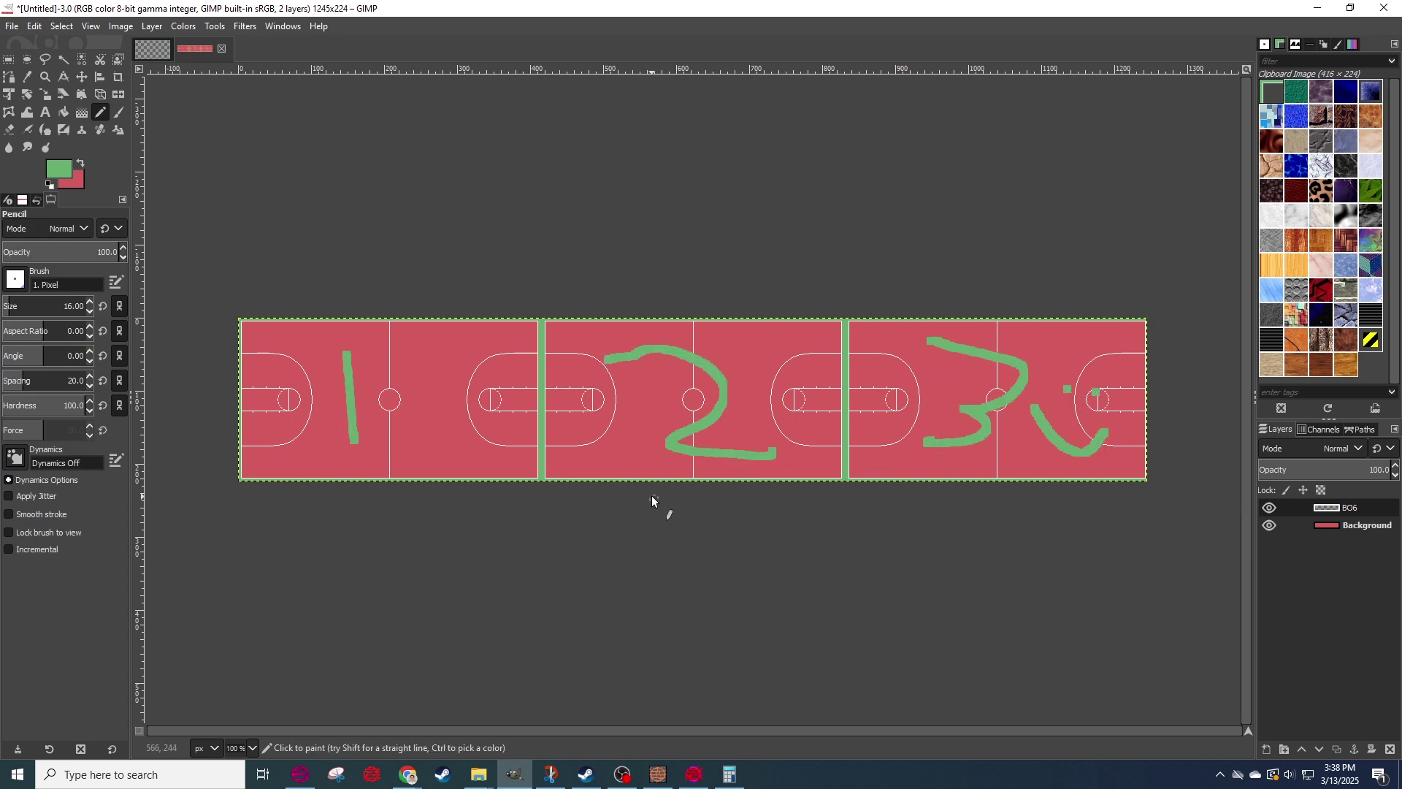
Delete the solid red Background layer, leaving only the transparent BO6 layer with the numbered courts.
key(r)
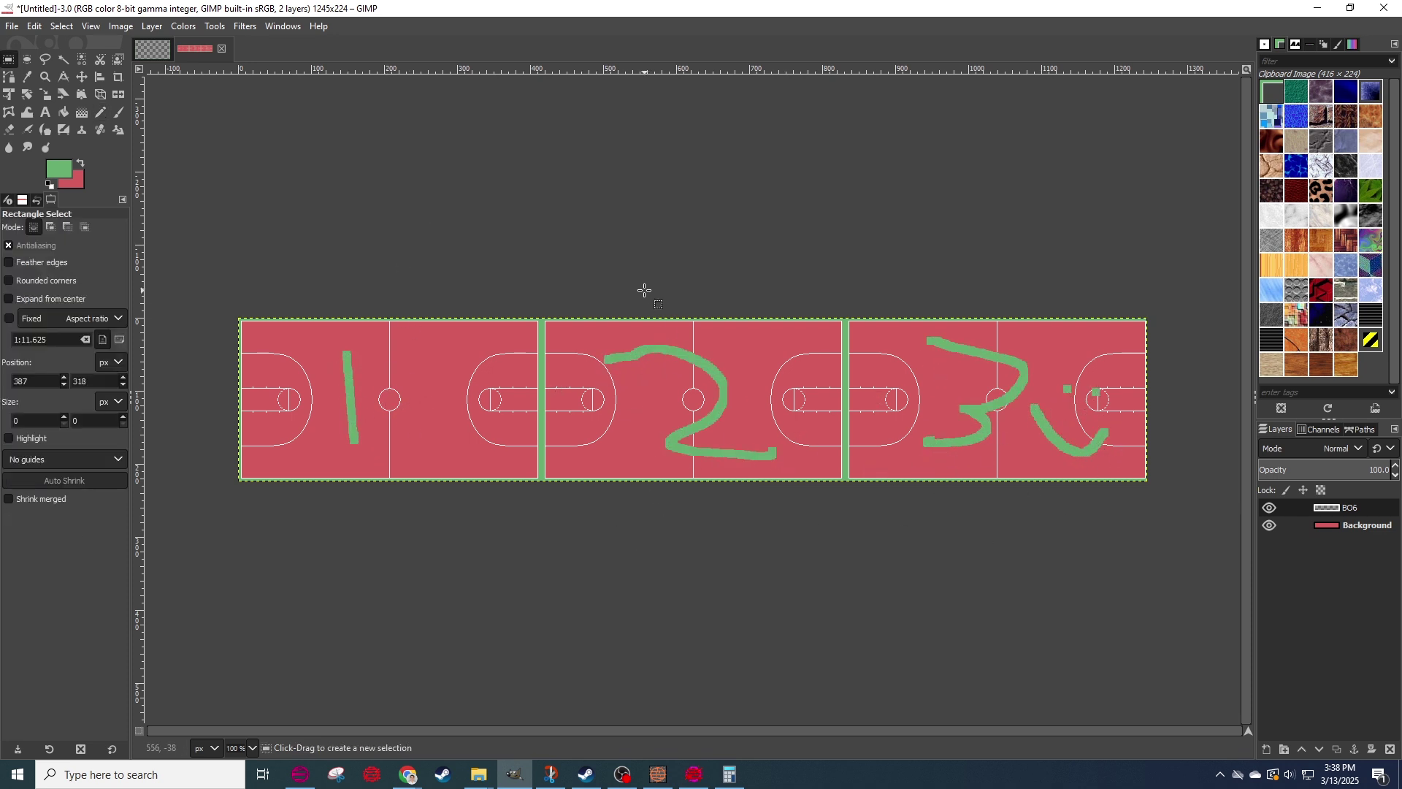
click(1364, 528)
right_click(1347, 576)
click(1283, 484)
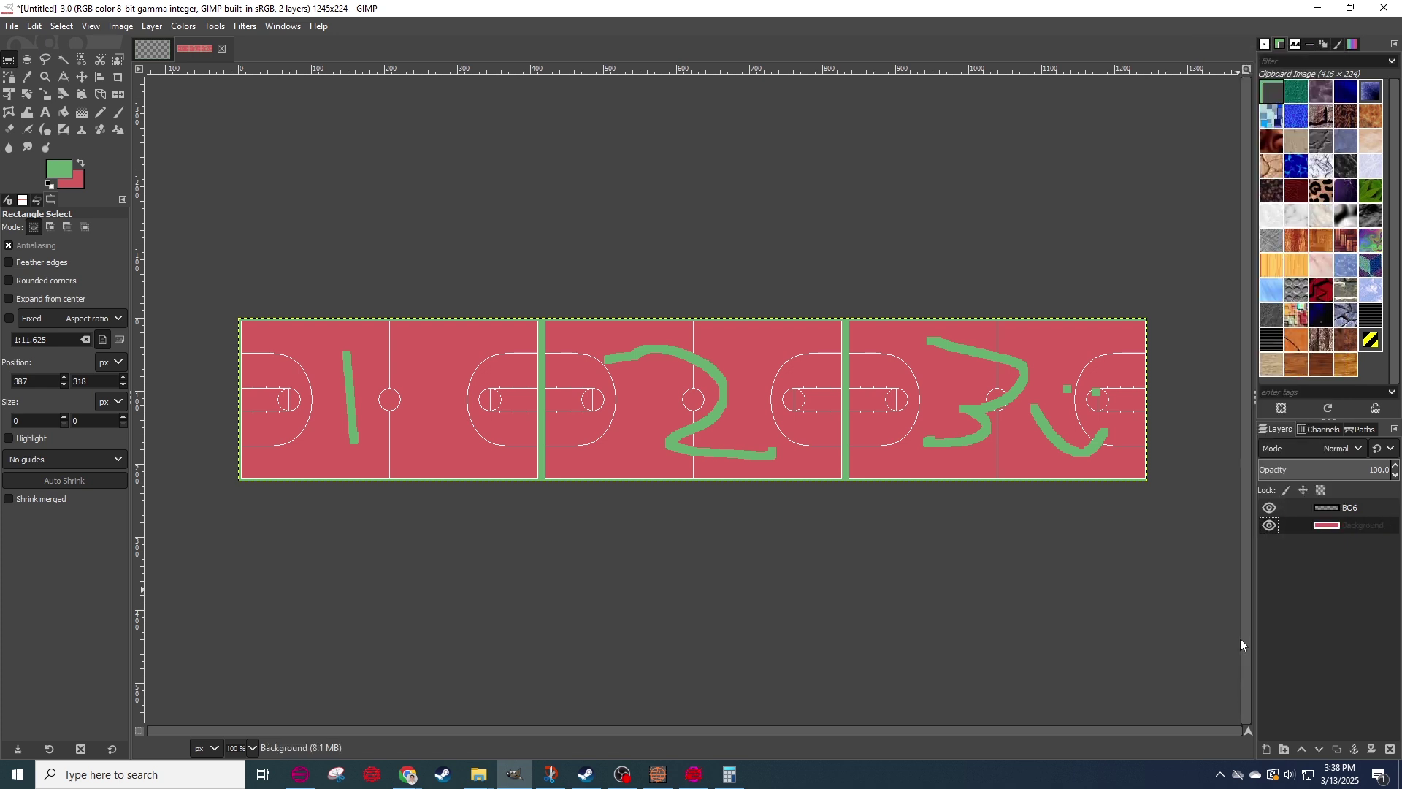
right_click(1346, 532)
click(1282, 209)
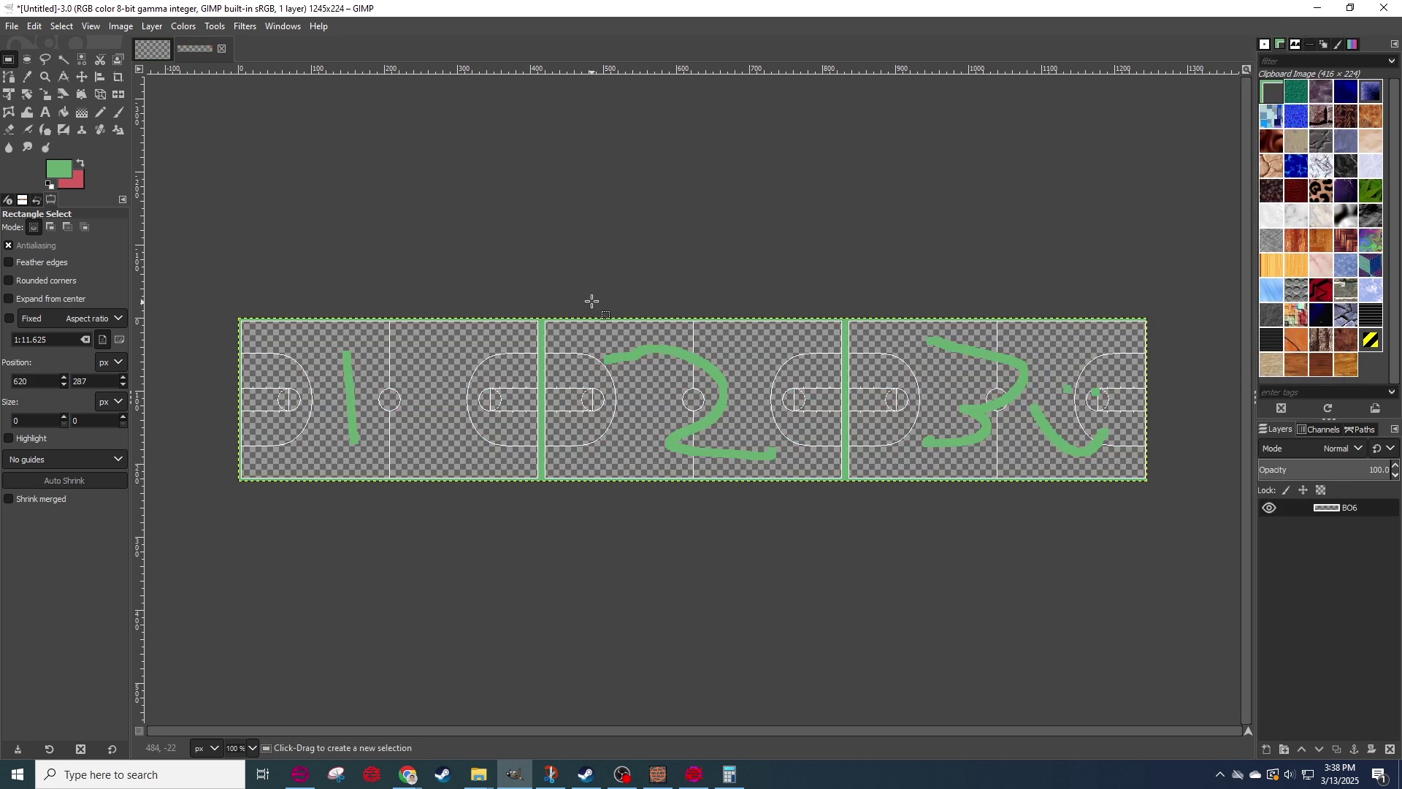
Export the sprite sheet as basketballcourt.png into the HB3 pictures folder.
click(34, 26)
click(34, 27)
click(35, 26)
mouse_move(10, 30)
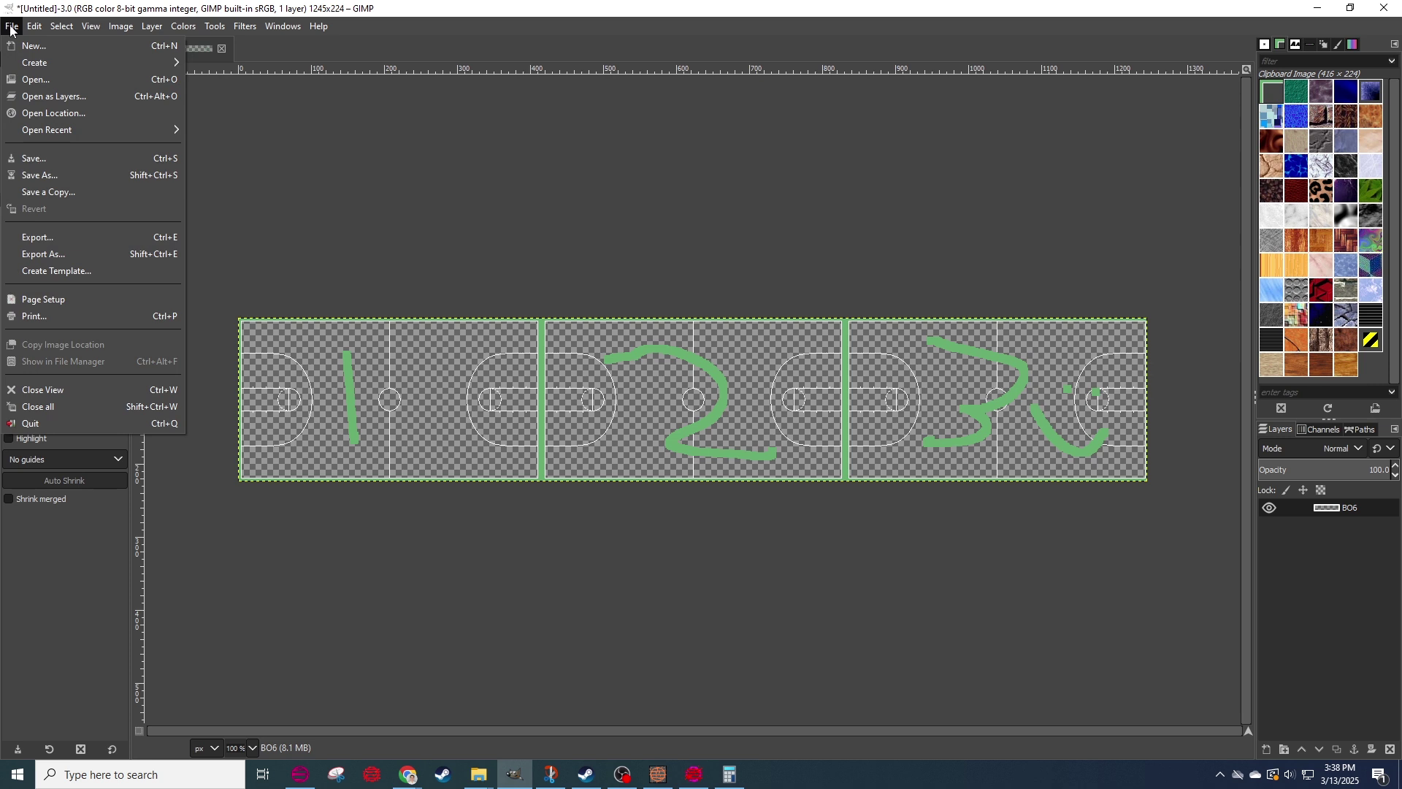
click(63, 252)
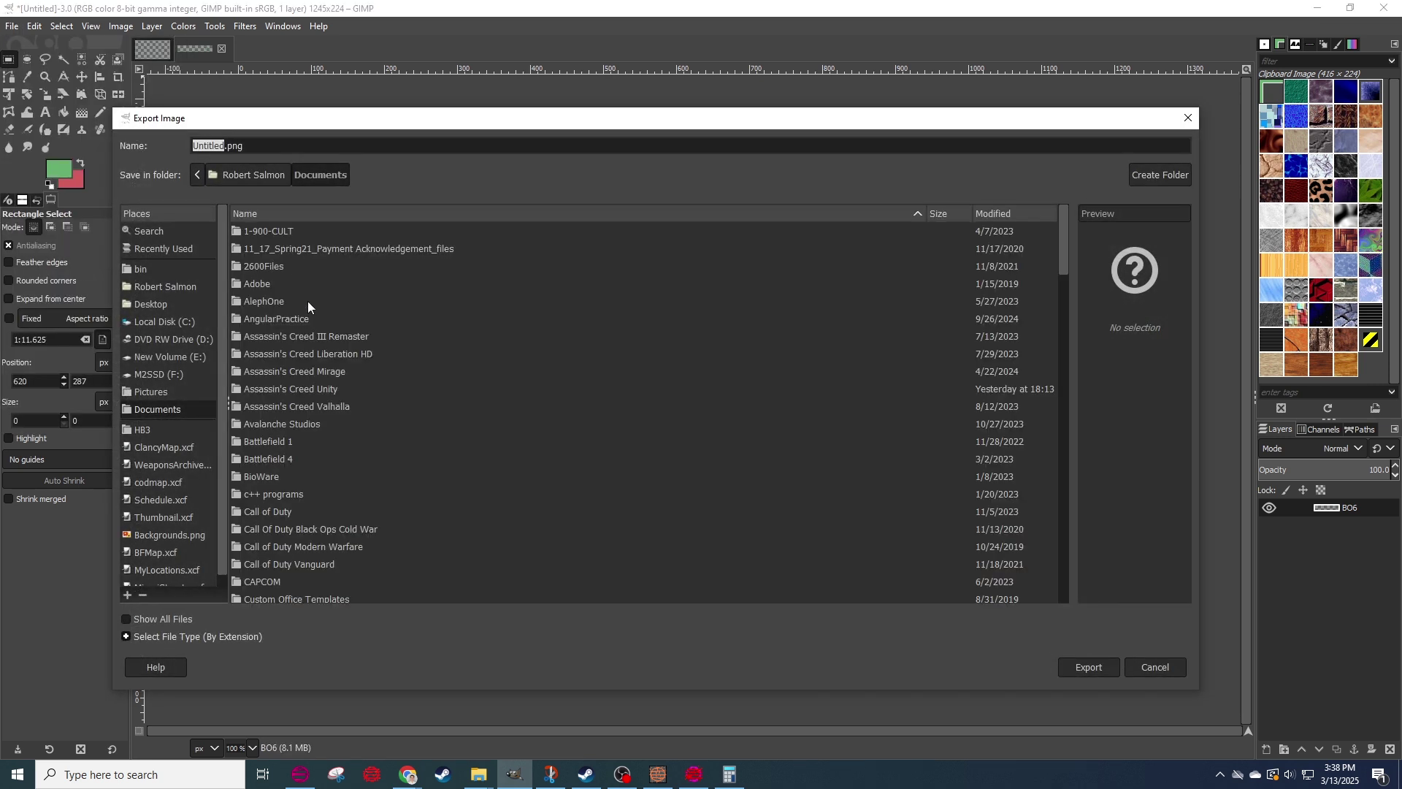
click(172, 430)
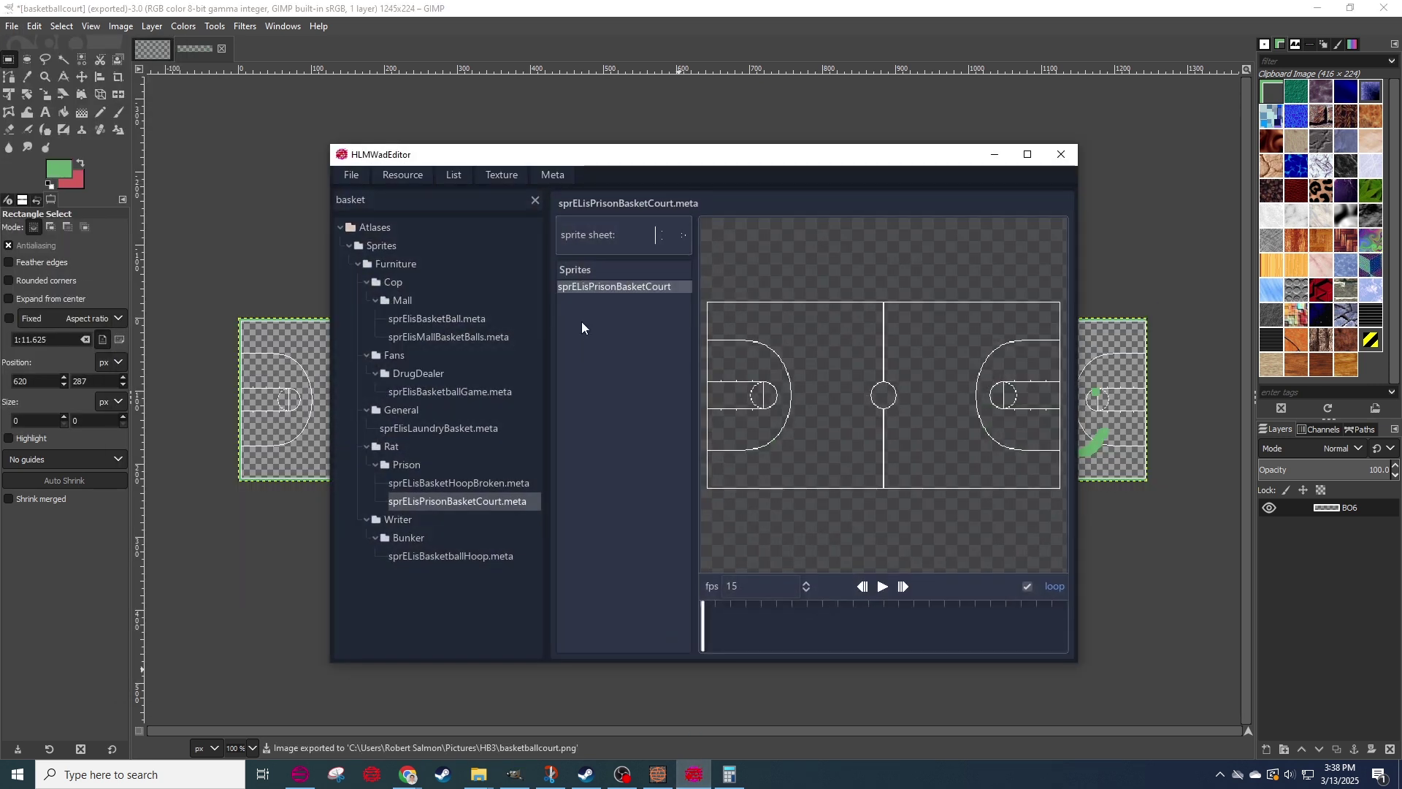
In HLMWadEditor, open basketballcourt.png from the HB3 folder as the strip to import into sprELisPrisonBasketCourt.
click(555, 174)
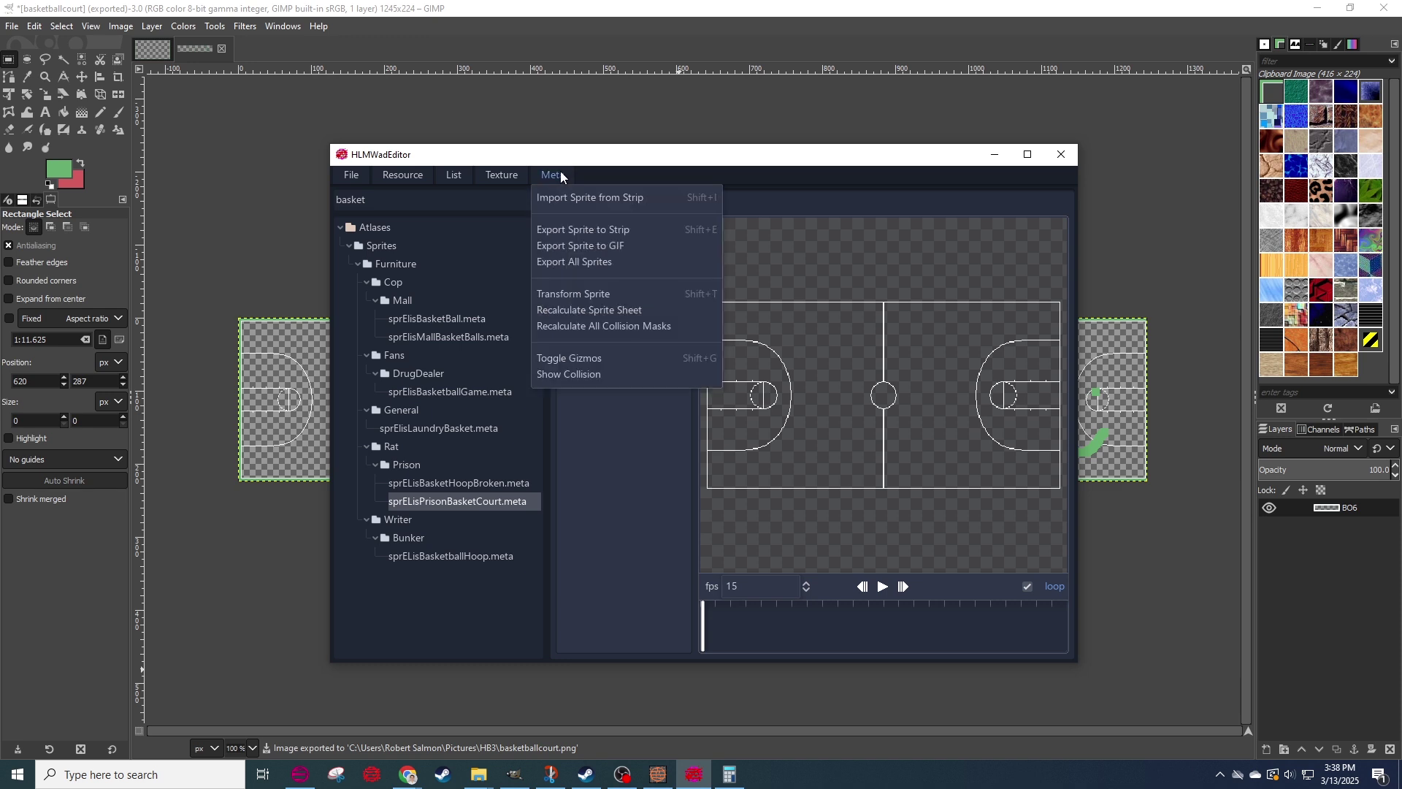
click(566, 197)
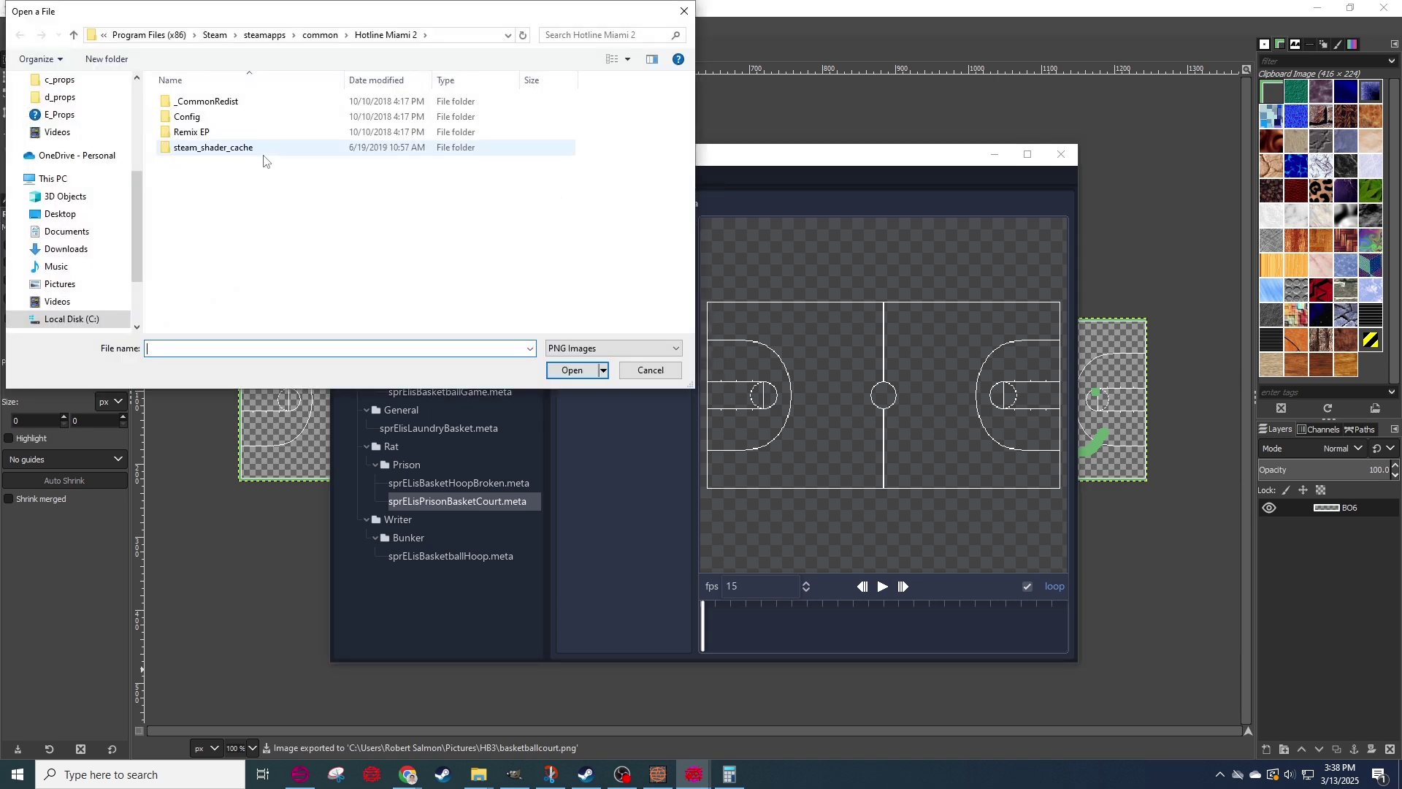
scroll(83, 215, up, 3)
click(52, 149)
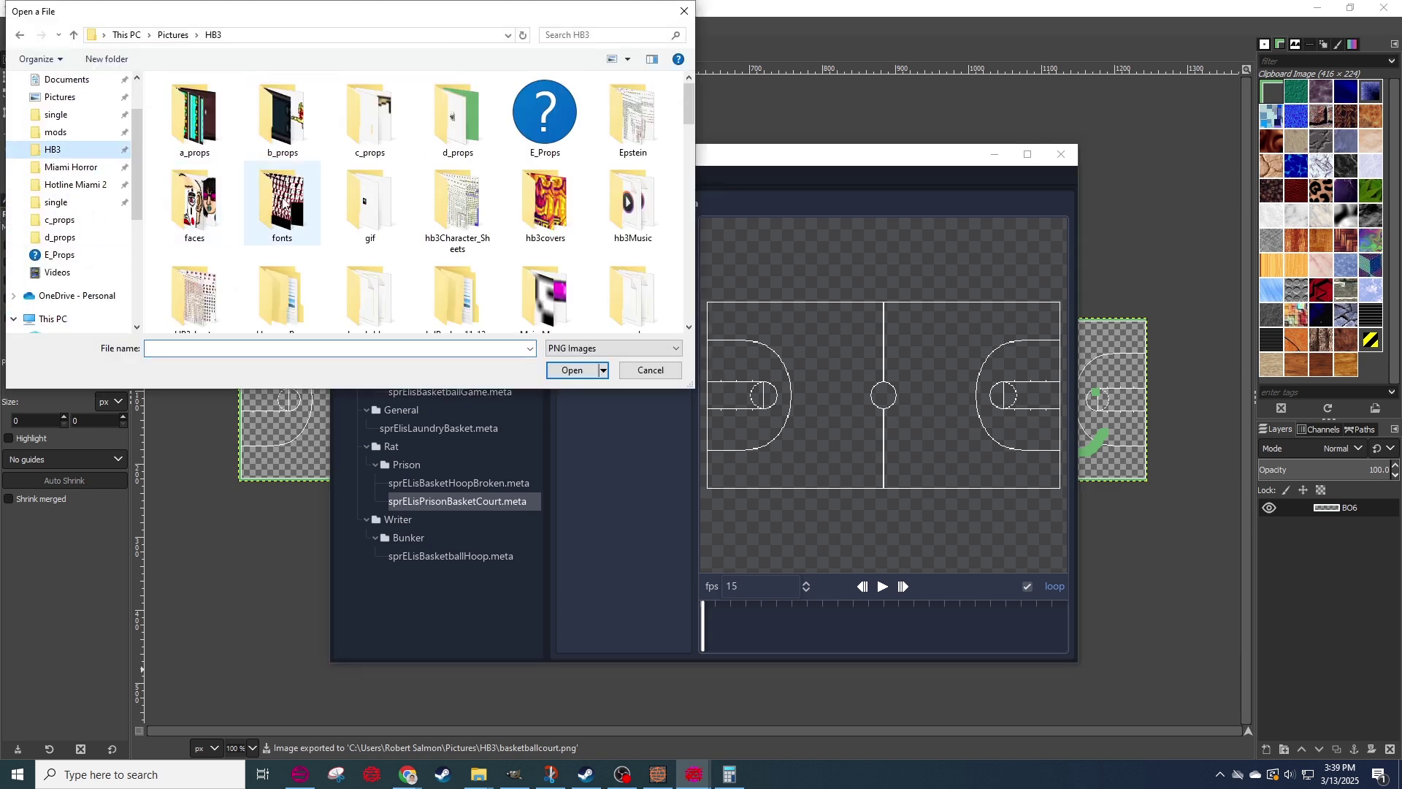
scroll(633, 121, down, 3)
drag(685, 137, 686, 181)
click(282, 192)
click(572, 370)
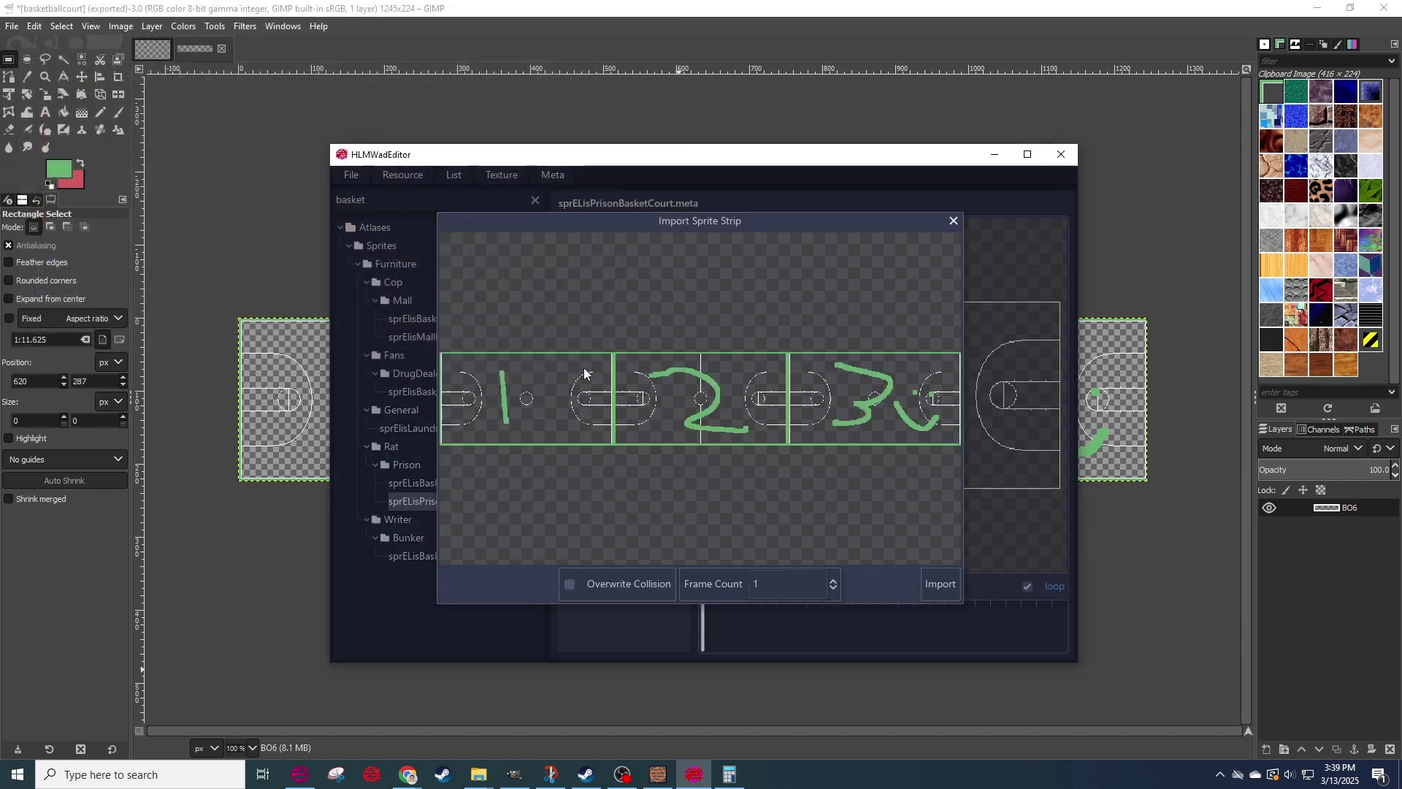
Set the frame count to 3, import the strip, and scrub through the sprite's frames on the timeline.
click(833, 580)
click(833, 581)
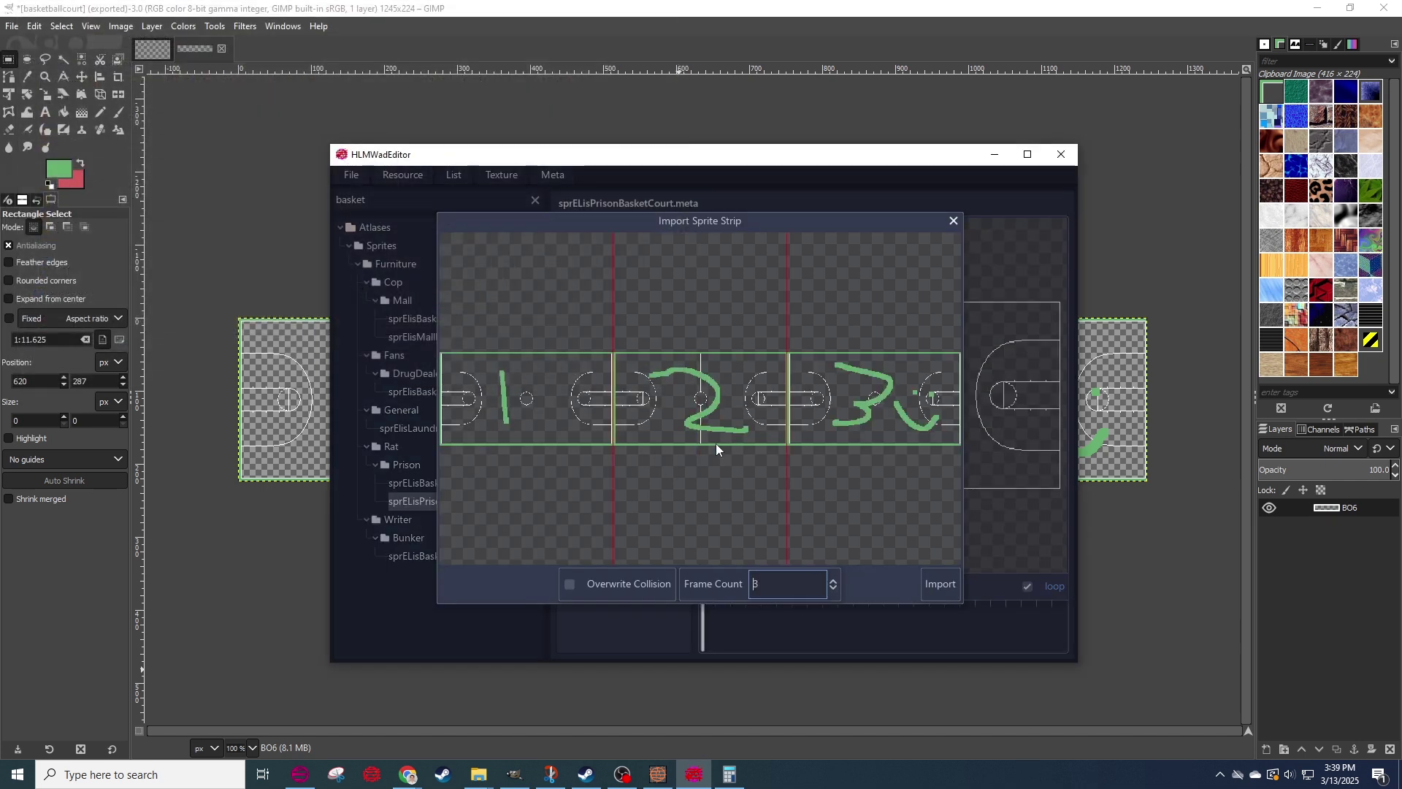
click(937, 584)
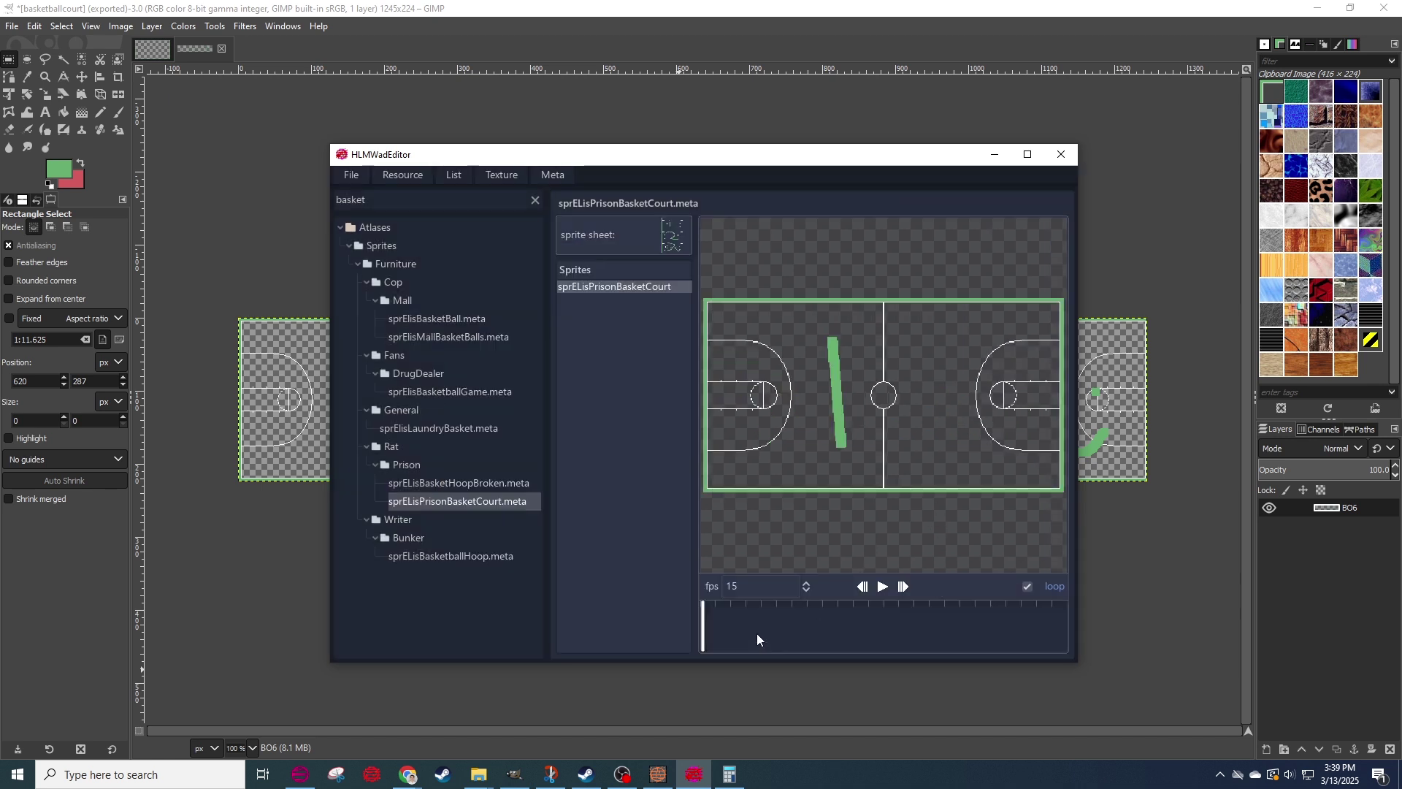
mouse_move(759, 634)
mouse_down()
mouse_move(961, 636)
mouse_move(714, 628)
mouse_move(995, 626)
mouse_move(726, 625)
mouse_move(752, 626)
mouse_move(756, 610)
mouse_move(1044, 616)
mouse_move(734, 600)
mouse_move(993, 617)
mouse_up()
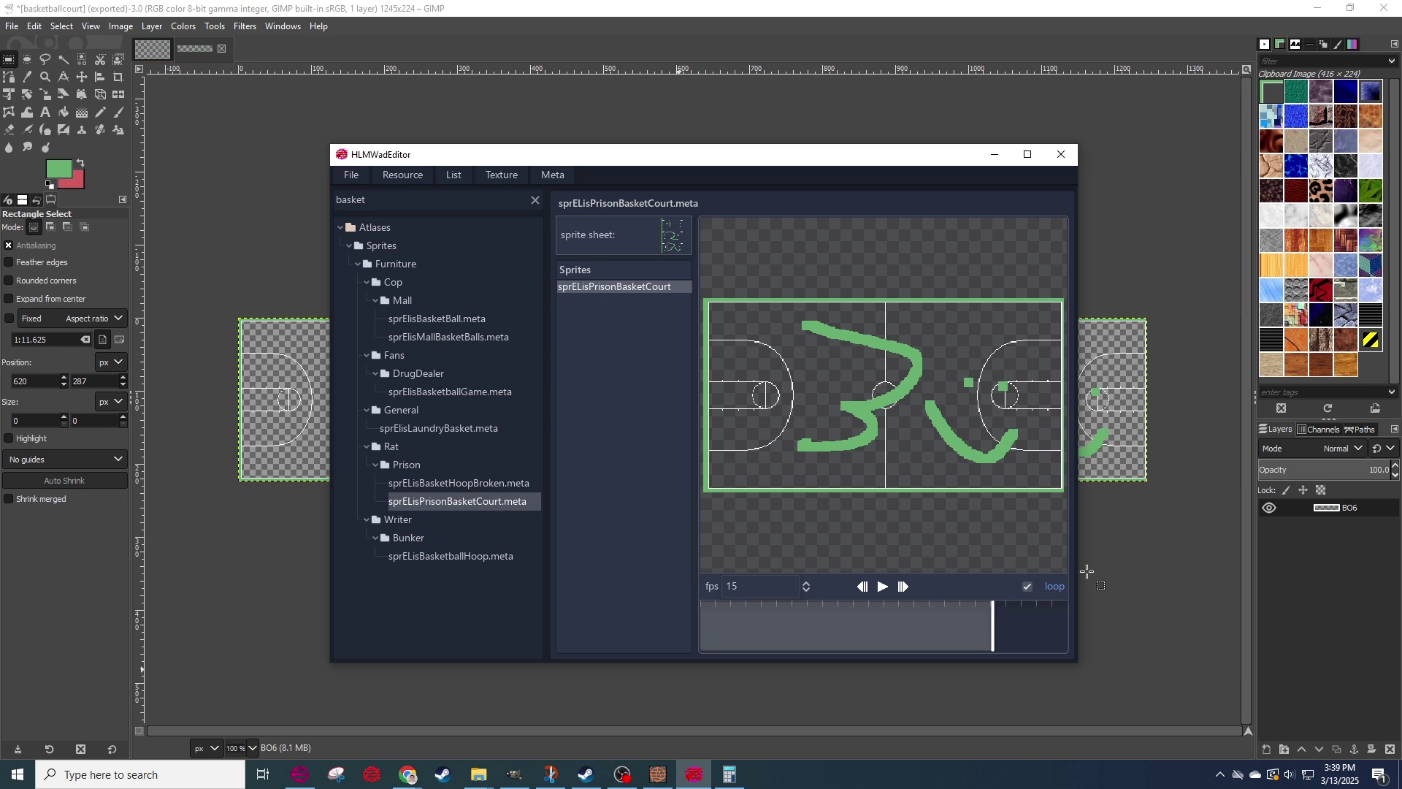
click(1128, 546)
scroll(442, 627, left, 5)
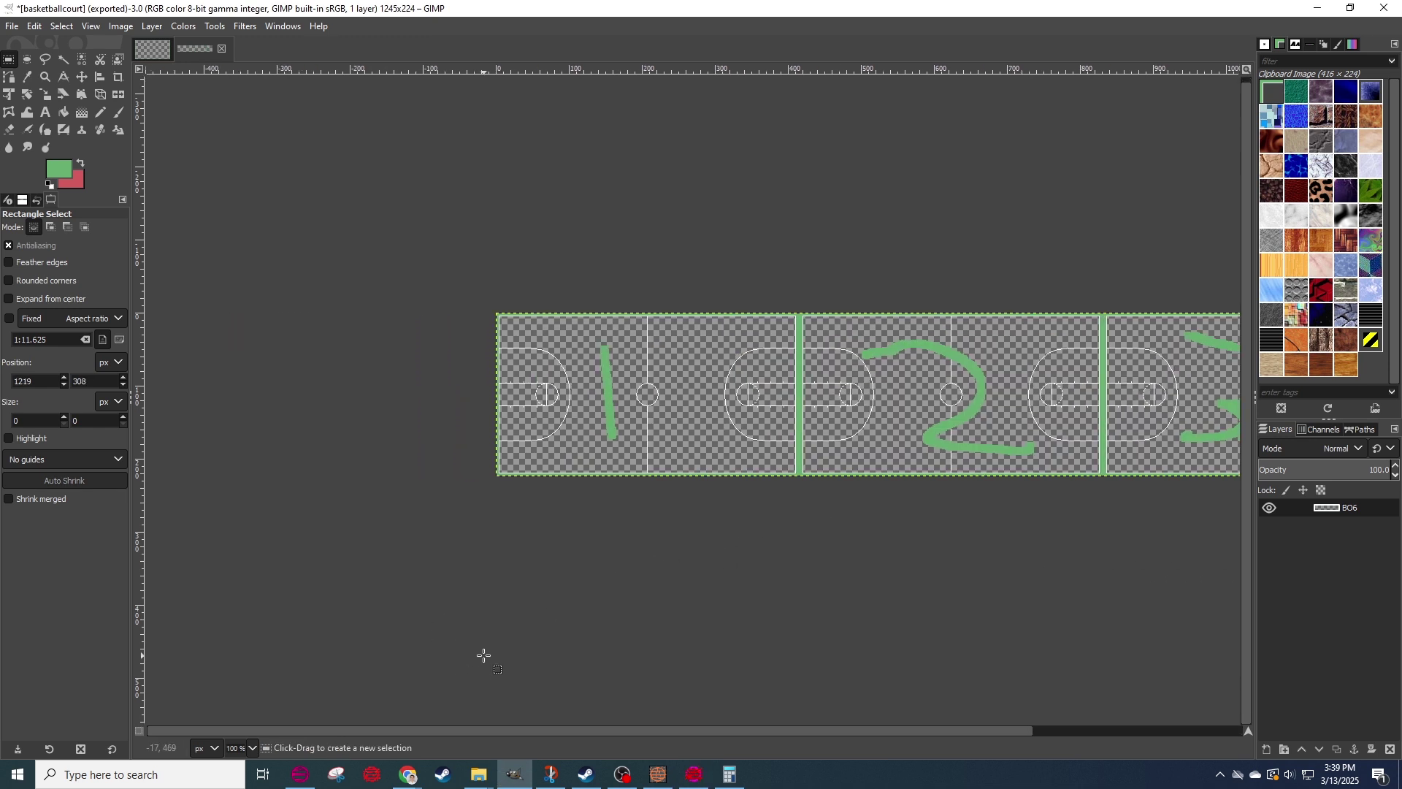
scroll(589, 626, left, 2)
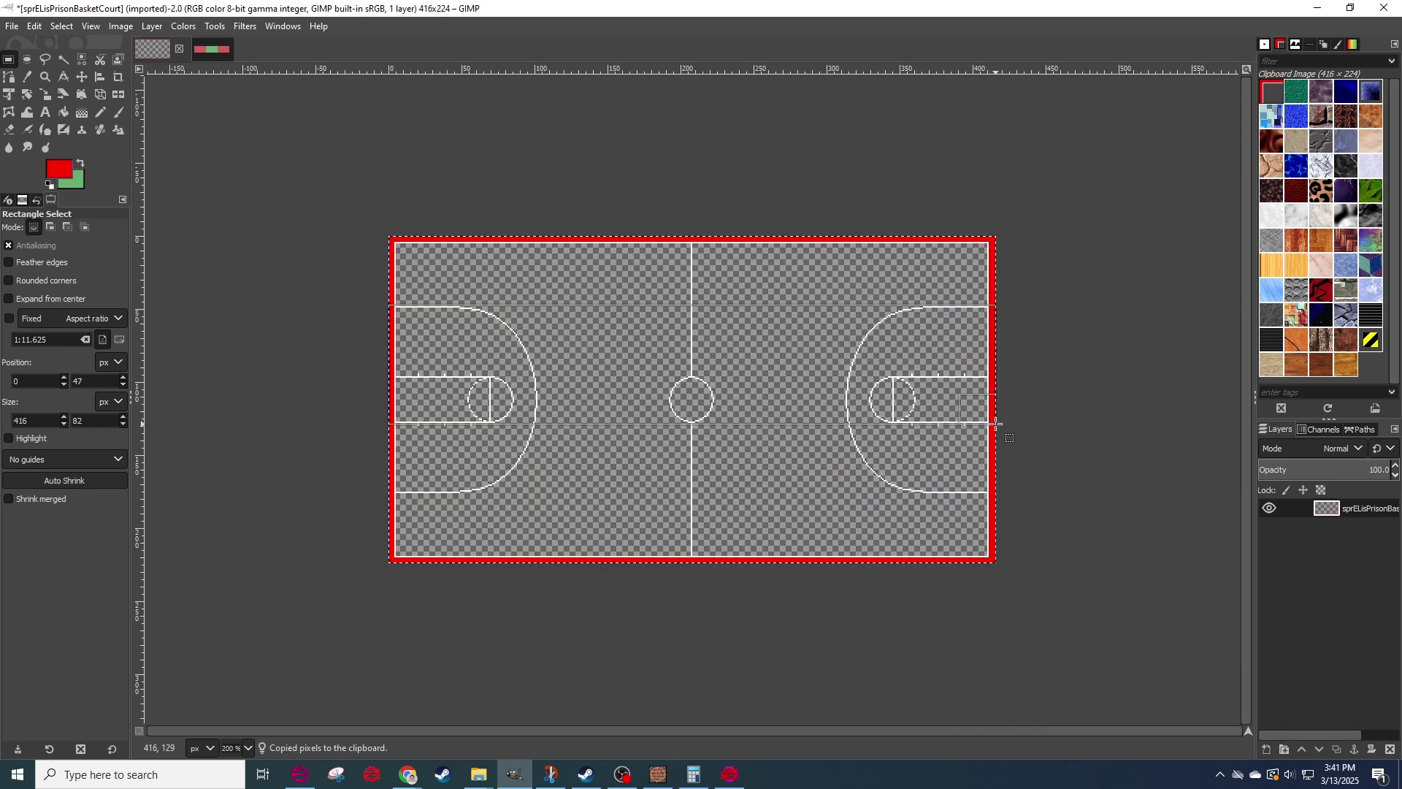
Narrow the rectangle selection on the red-bordered court to 415 px wide, leaving out the last pixel column.
drag(995, 424, 997, 424)
middle_drag(860, 517, 760, 549)
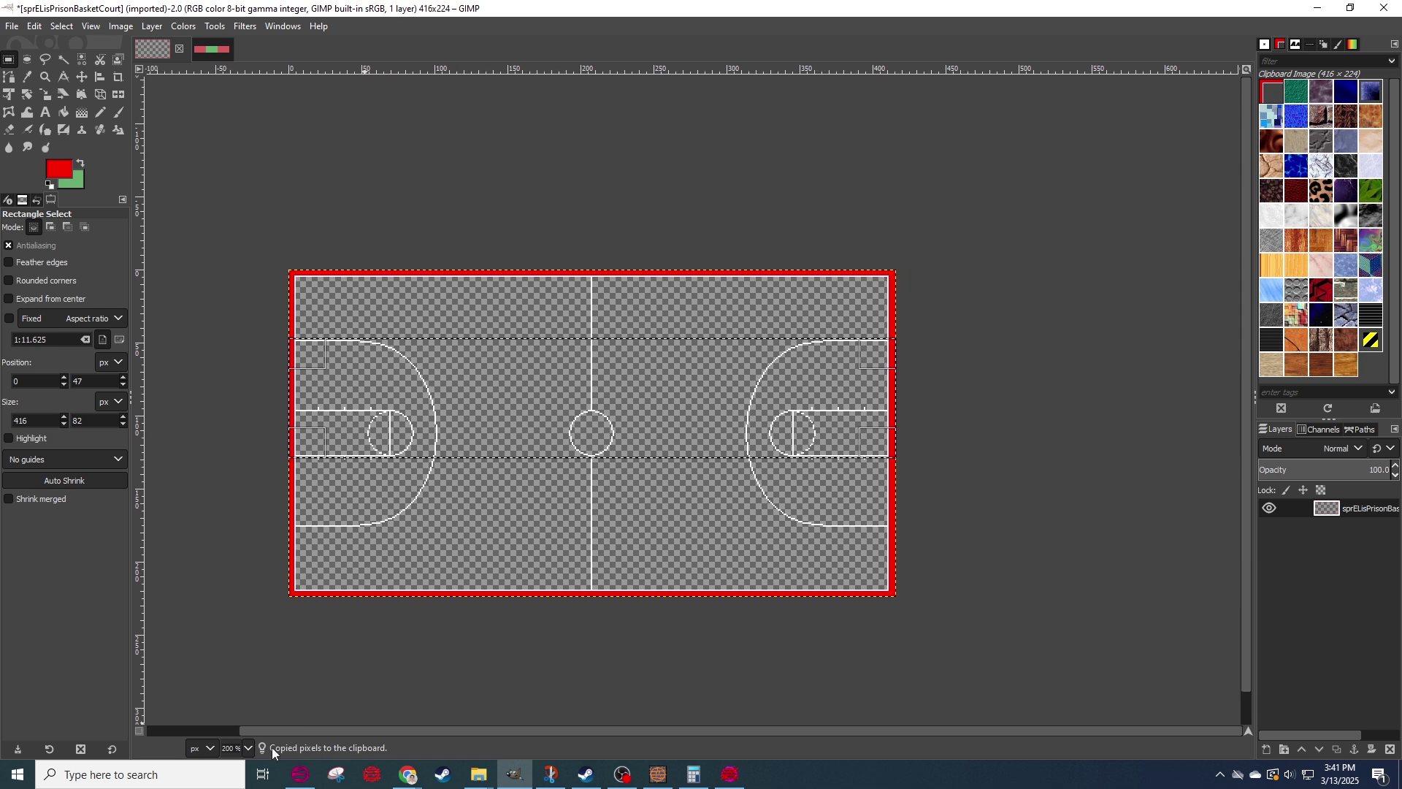
key(3)
key(4)
middle_drag(781, 439, 113, 381)
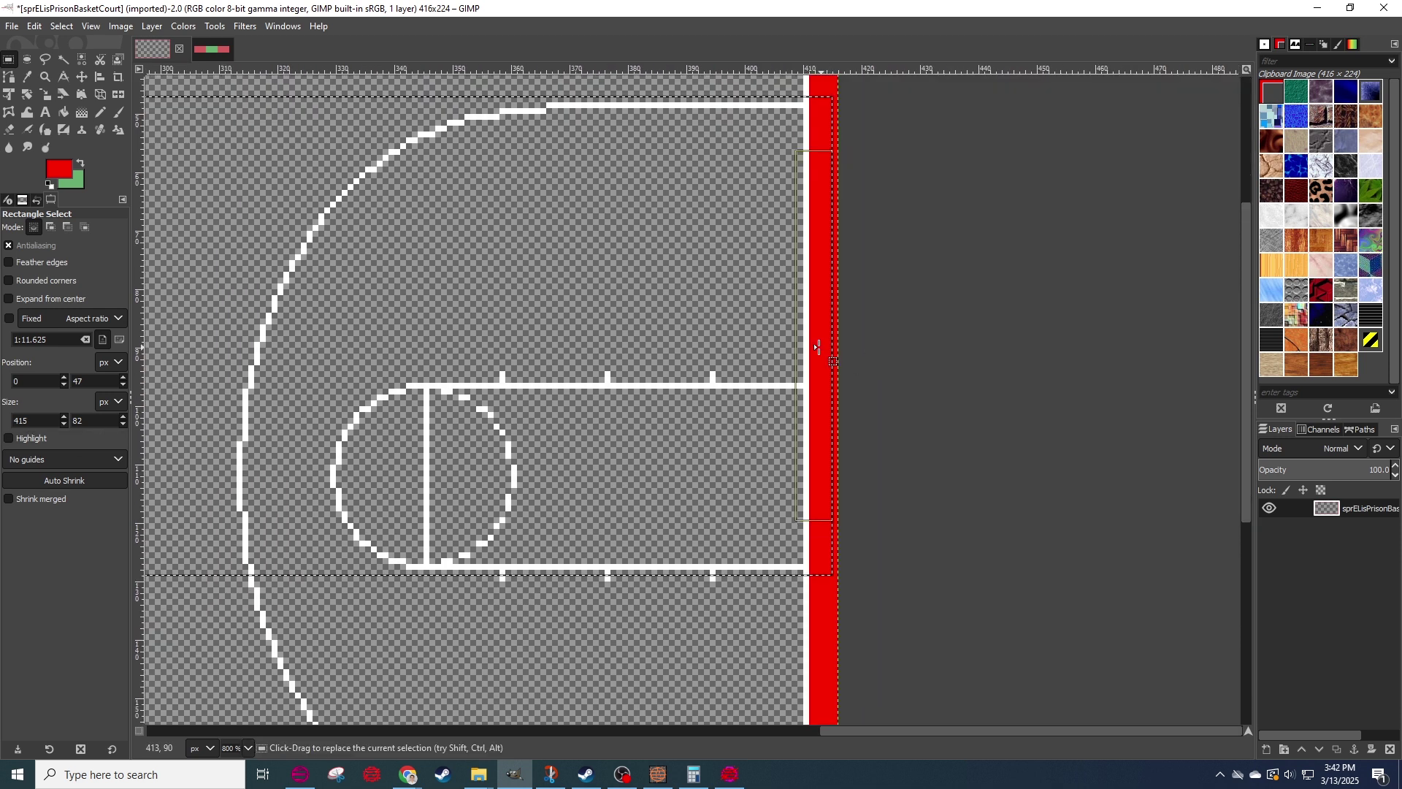
Extend the selection up to the court image's upper edge, making it 415 × 129 px from position 0, 0.
key(1)
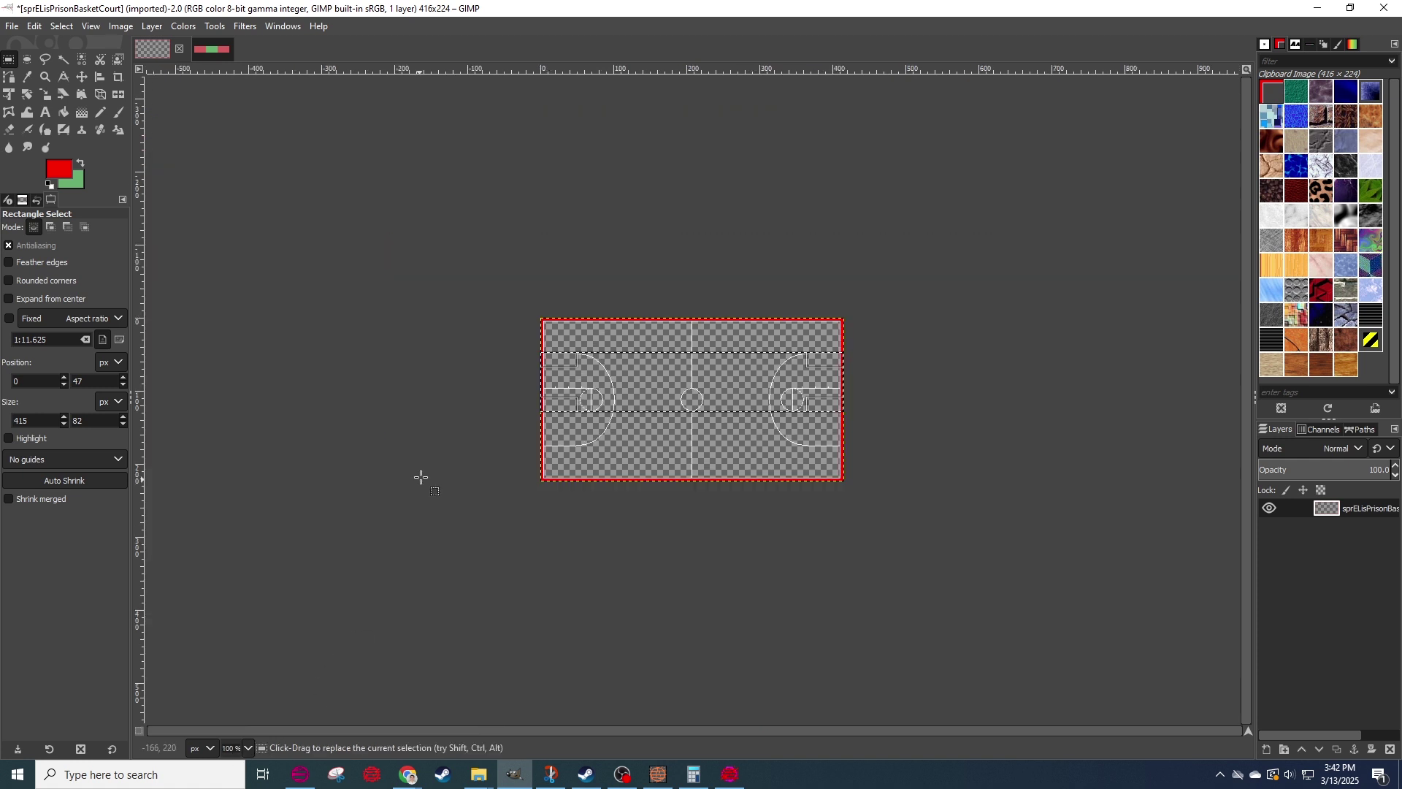
key(4)
middle_drag(190, 314, 871, 516)
middle_drag(278, 205, 703, 530)
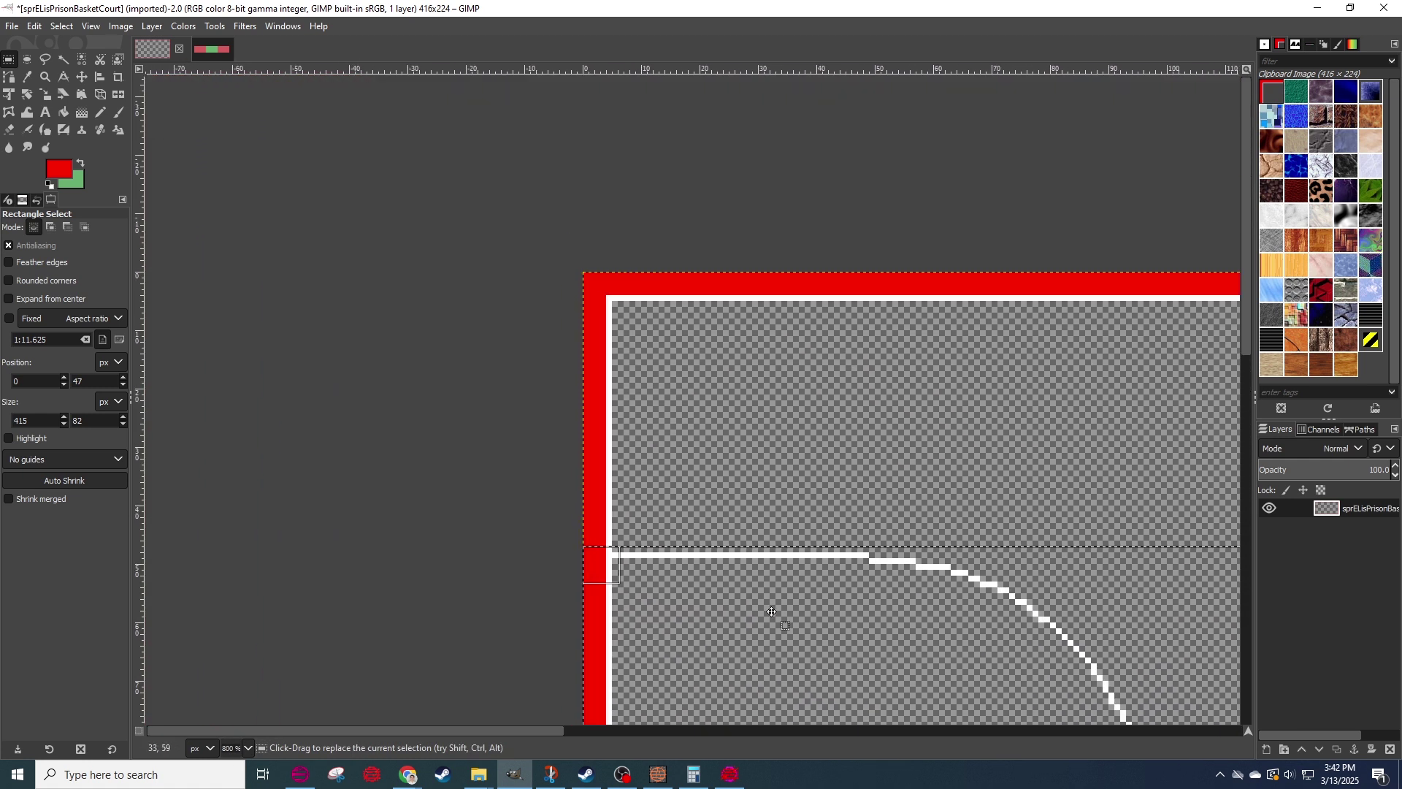
drag(660, 568, 684, 291)
key(2)
middle_drag(730, 563, 507, 428)
Check the original court sprite's size in HLM WAD Explorer, then extend the GIMP selection to 415 × 224 px and copy it.
click(302, 771)
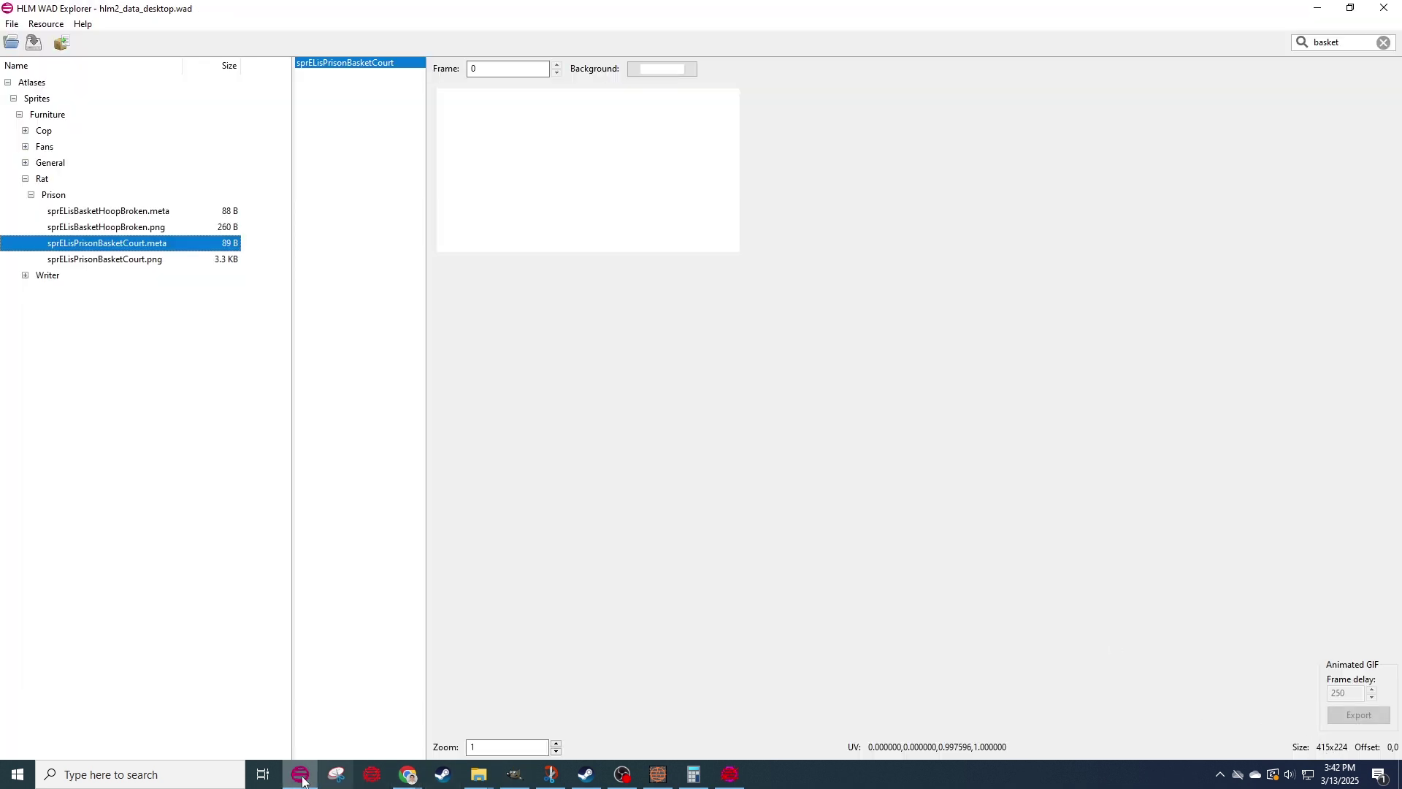
click(298, 777)
scroll(232, 745, up, 2)
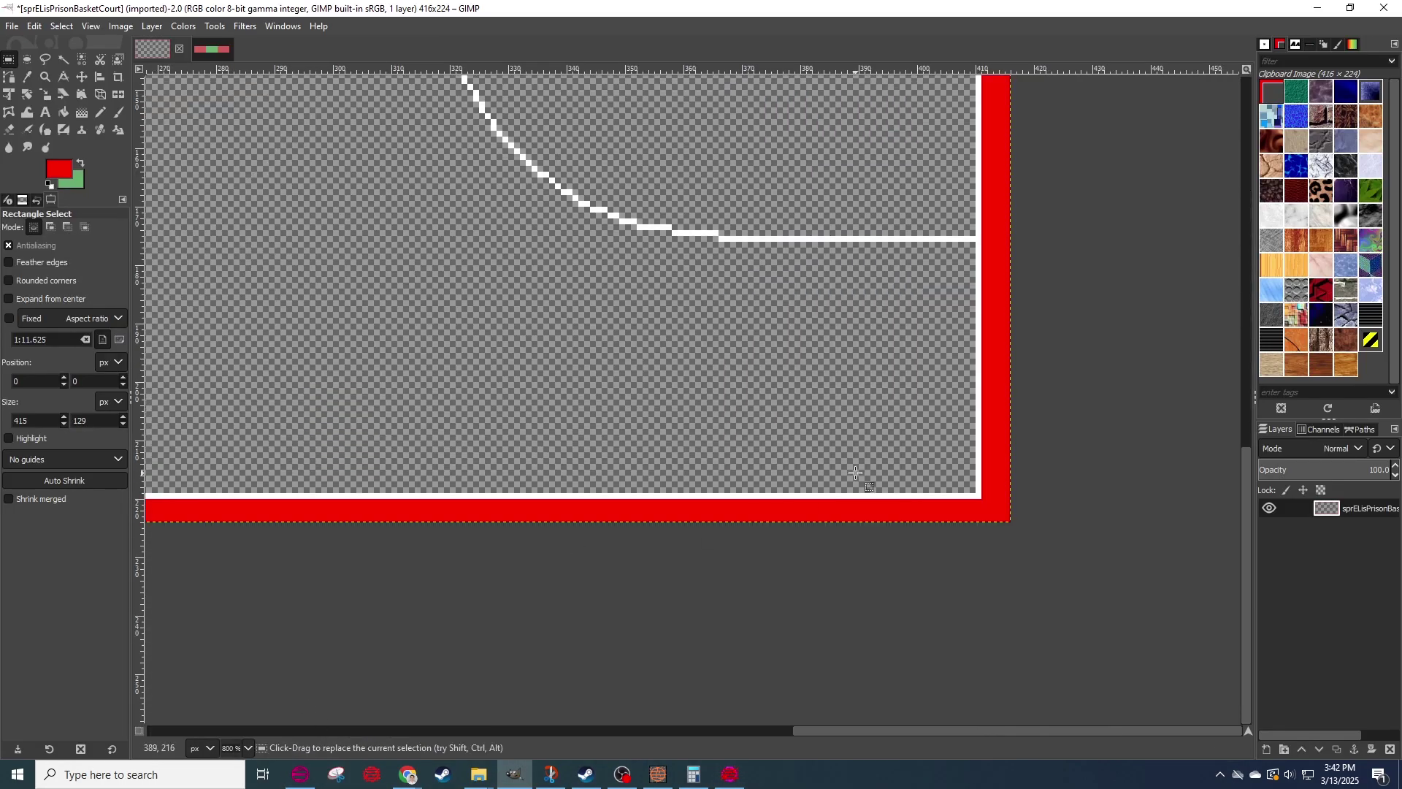
middle_drag(876, 449, 657, 690)
drag(690, 241, 690, 604)
middle_drag(701, 590, 695, 272)
drag(683, 257, 684, 450)
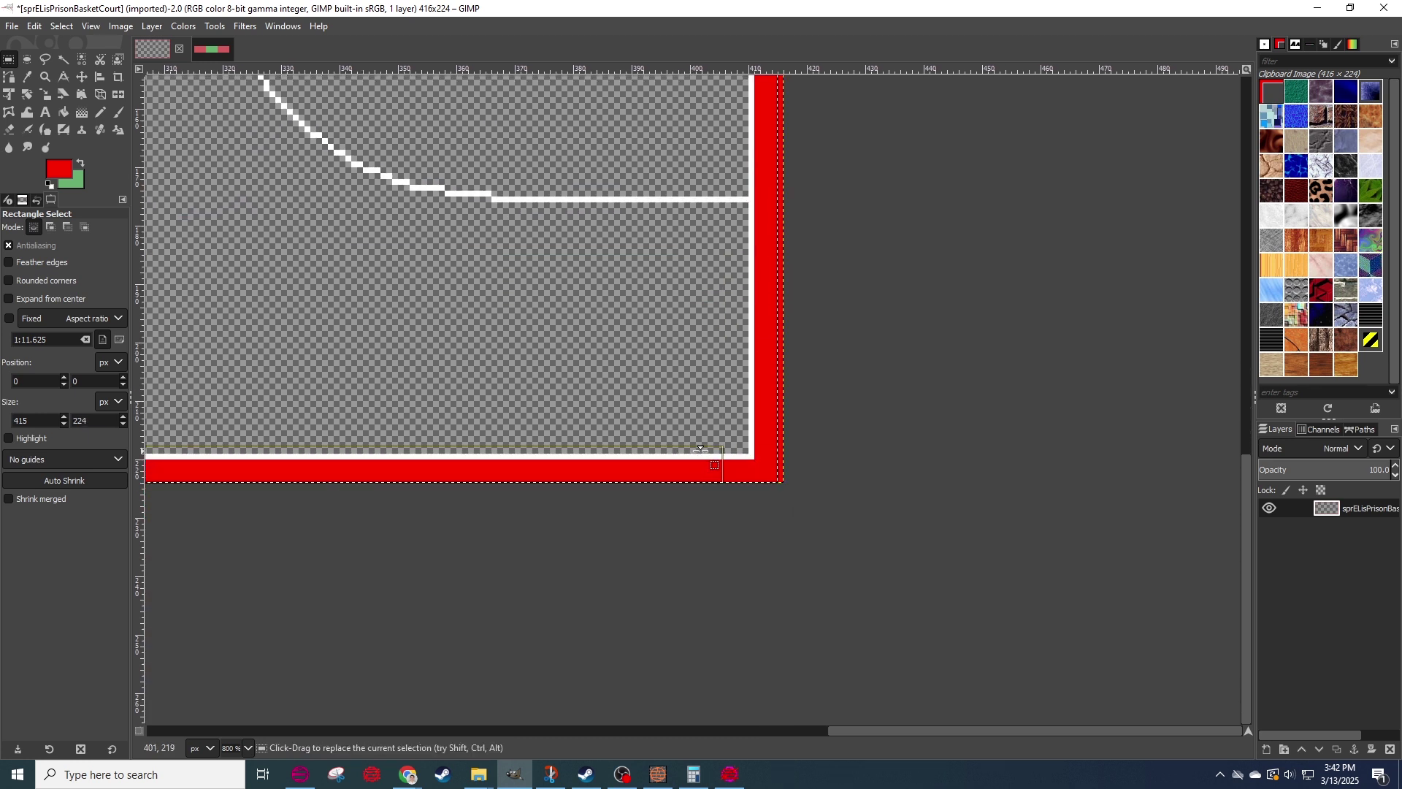
In the basketballcourt sprite sheet, move the red and green BO6 #1 layer below the BO6 layer.
click(217, 50)
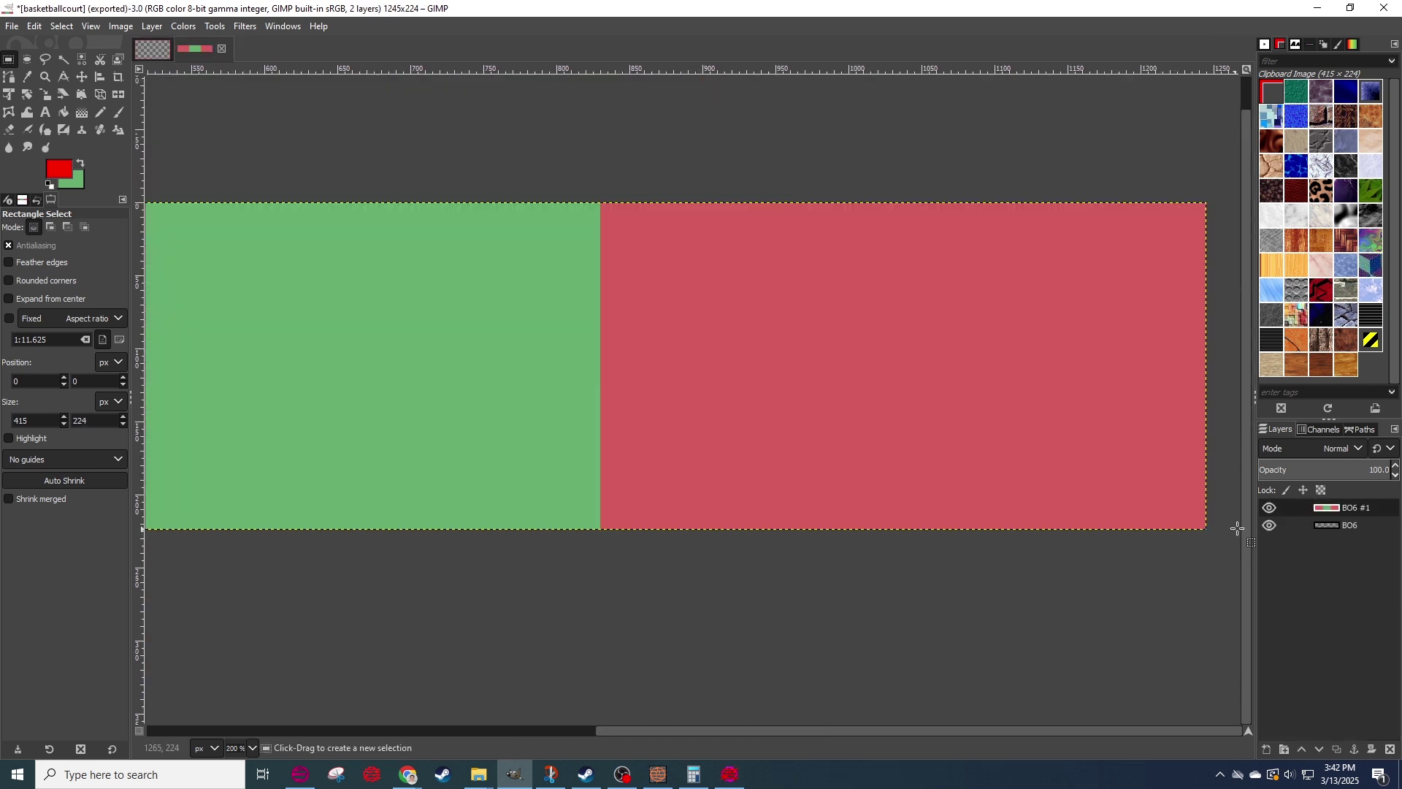
drag(1344, 511, 1352, 566)
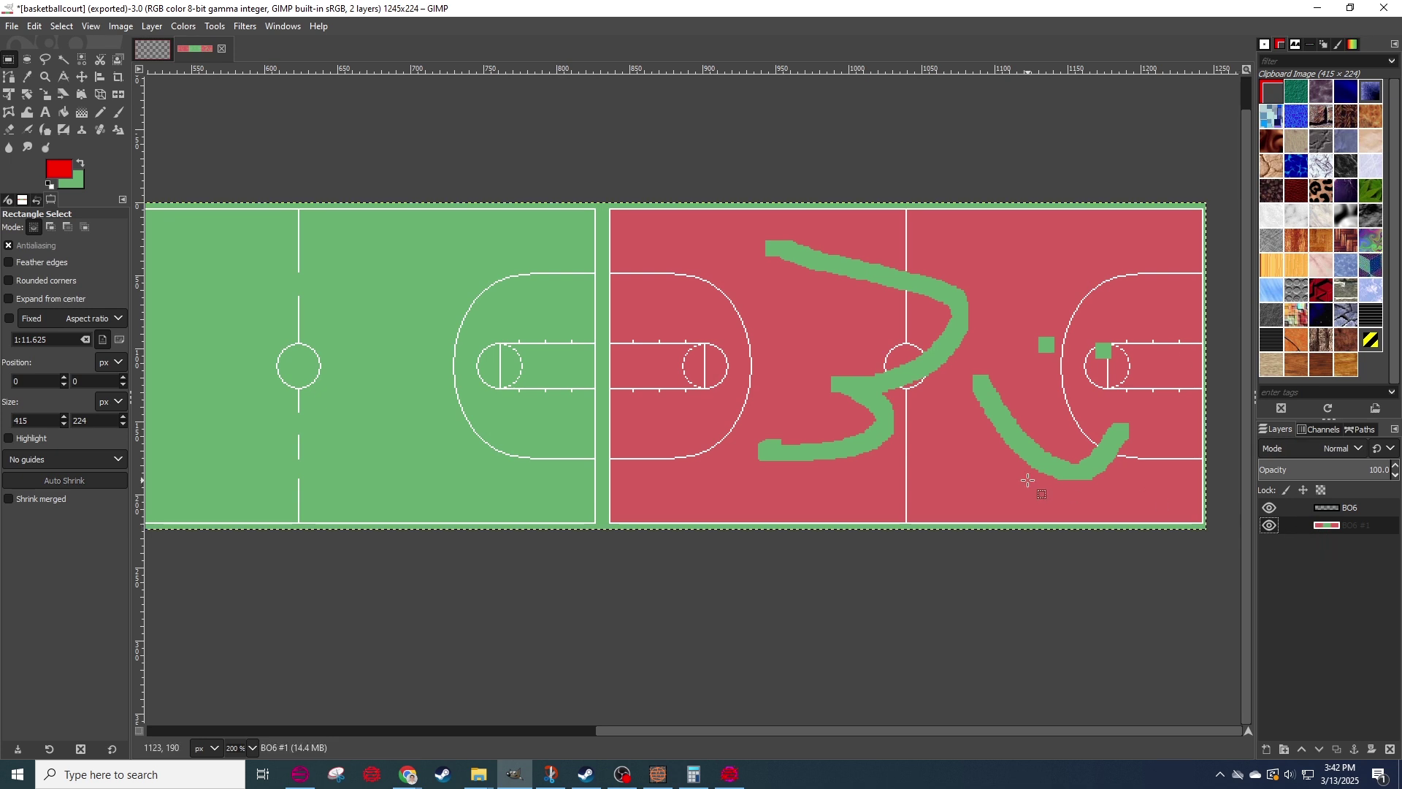
Clear the BO6 layer and fill it with the copied 415 × 224 court as a repeating pattern.
click(1349, 506)
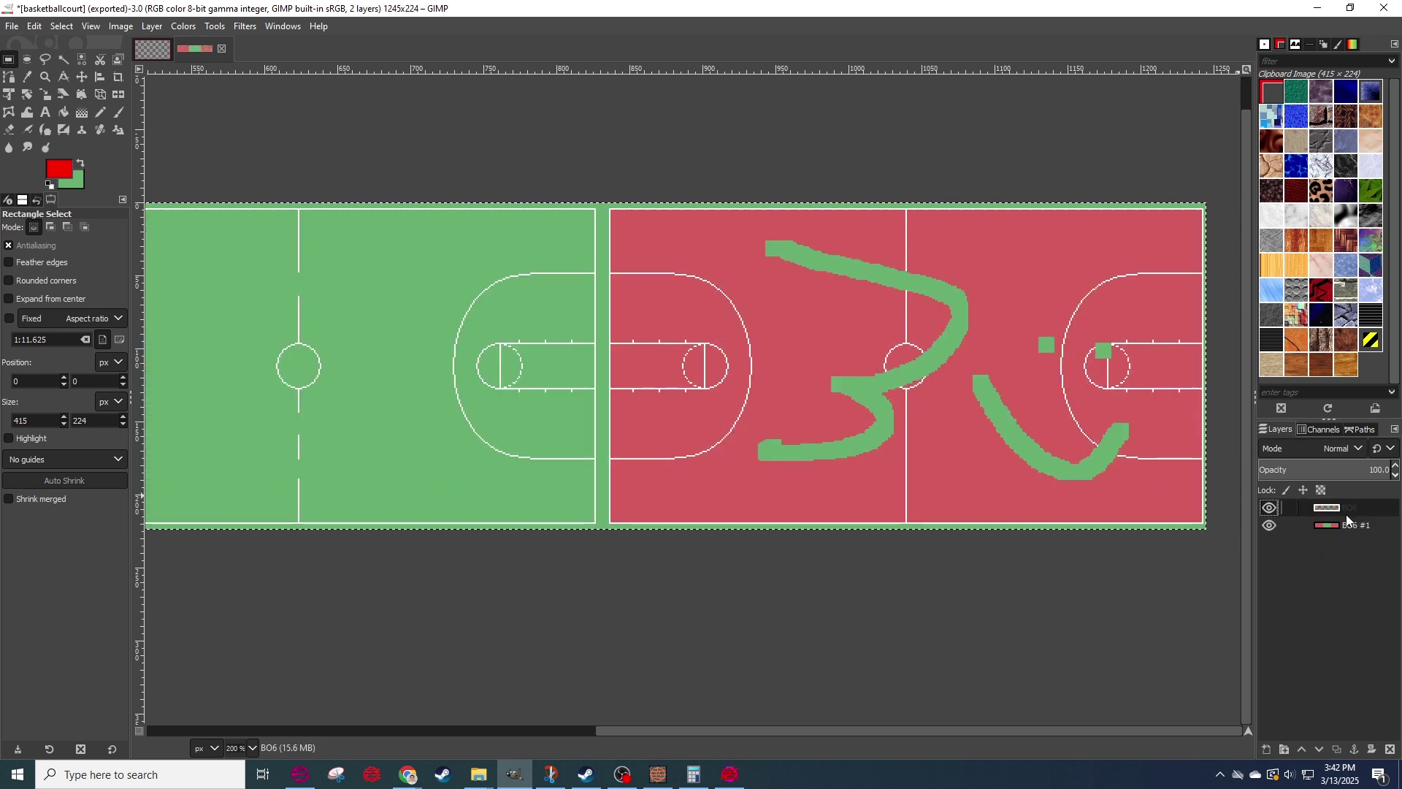
key(Delete)
drag(1274, 93, 818, 361)
scroll(301, 246, left, 5)
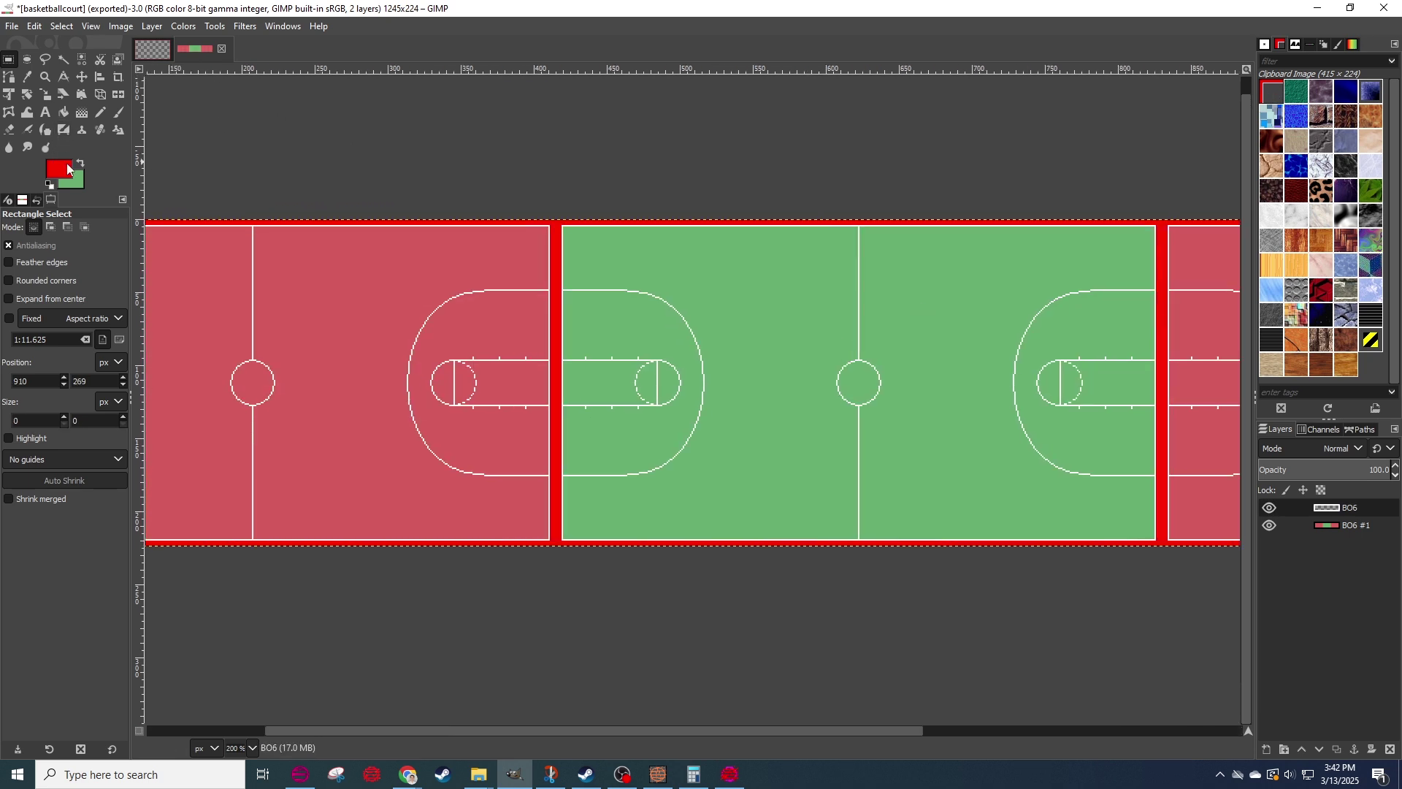
Draw the numbers 1, 2 and 3 on the three courts with the red Pencil and export over basketballcourt.png.
middle_drag(276, 287, 392, 299)
key(n)
drag(409, 286, 418, 393)
drag(848, 383, 905, 403)
scroll(905, 403, right, 4)
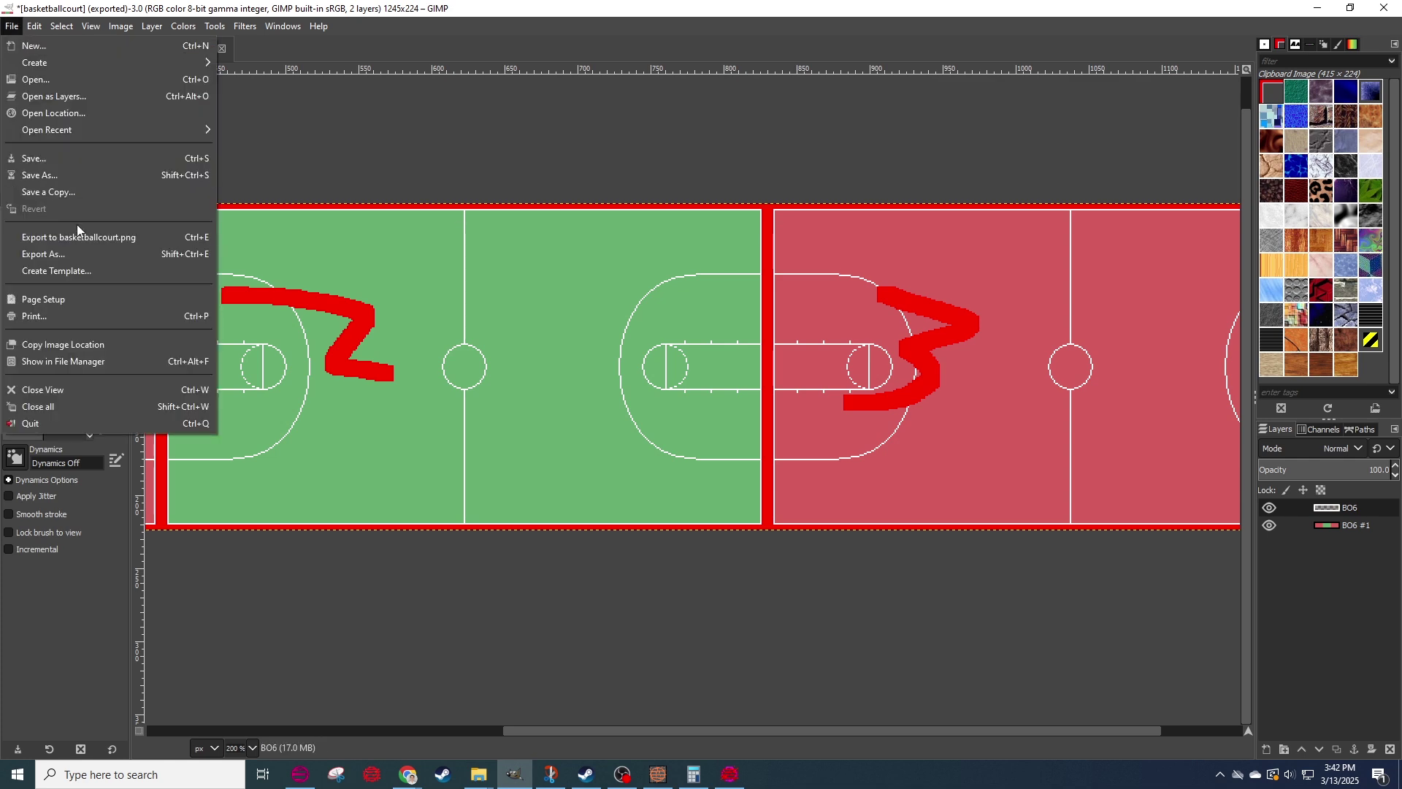
click(44, 236)
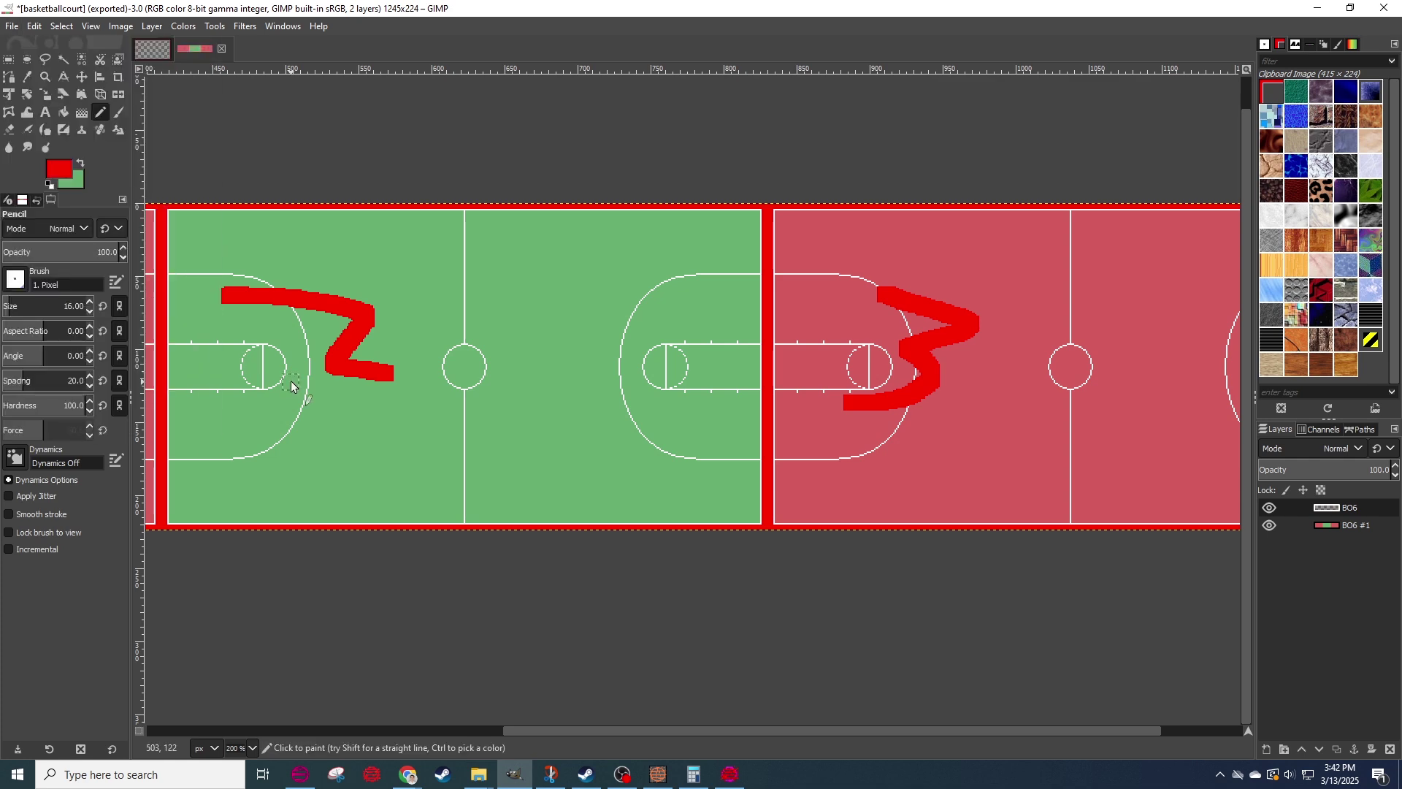
In HLMWadEditor, import the updated basketballcourt.png from the HB3 folder into the court sprite as a strip with frame count 3.
click(732, 775)
click(555, 177)
click(573, 194)
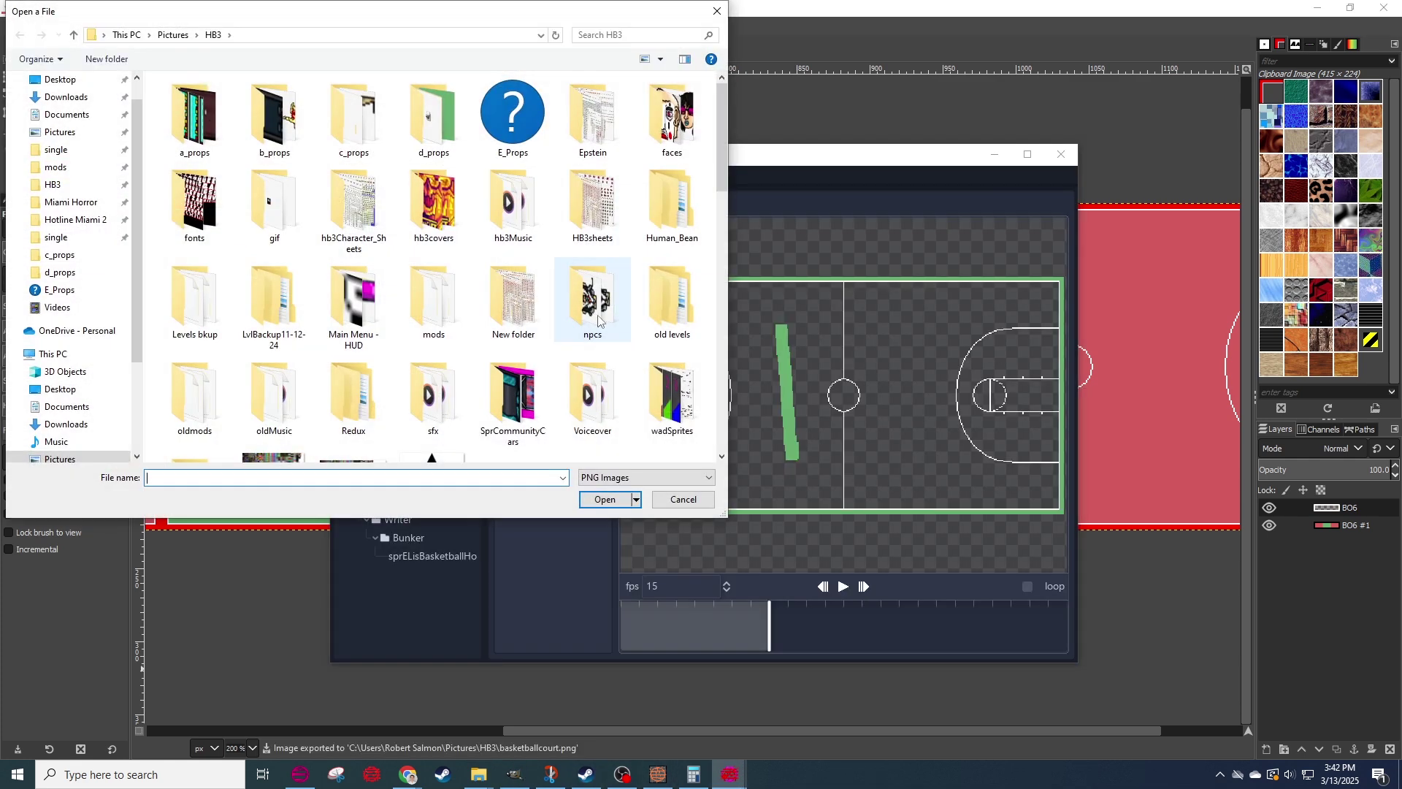
scroll(592, 394, down, 5)
scroll(592, 314, down, 3)
click(354, 316)
click(594, 494)
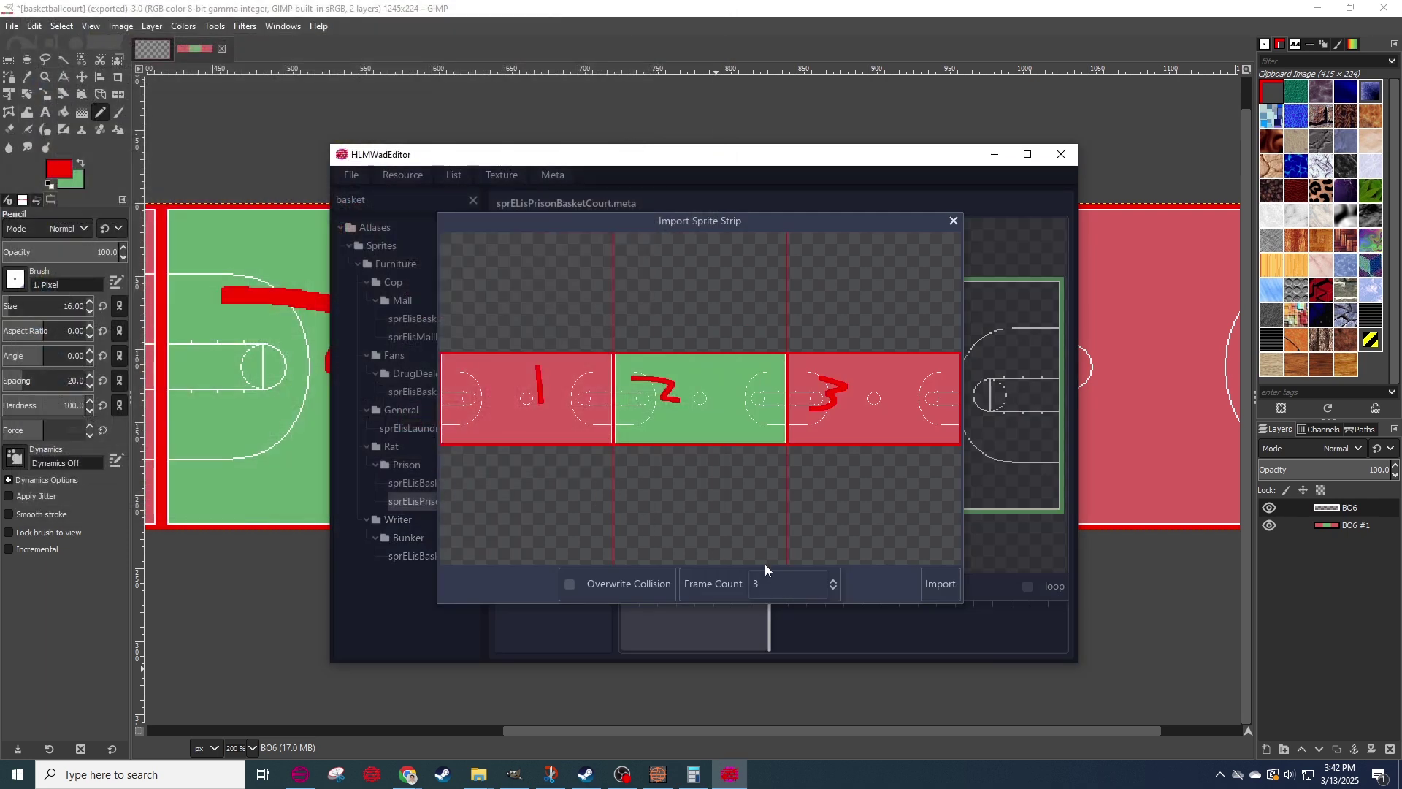
click(937, 584)
Scrub through the new court frames, play the animation with the rate lowered to 10 fps, and pause it.
drag(840, 637, 687, 623)
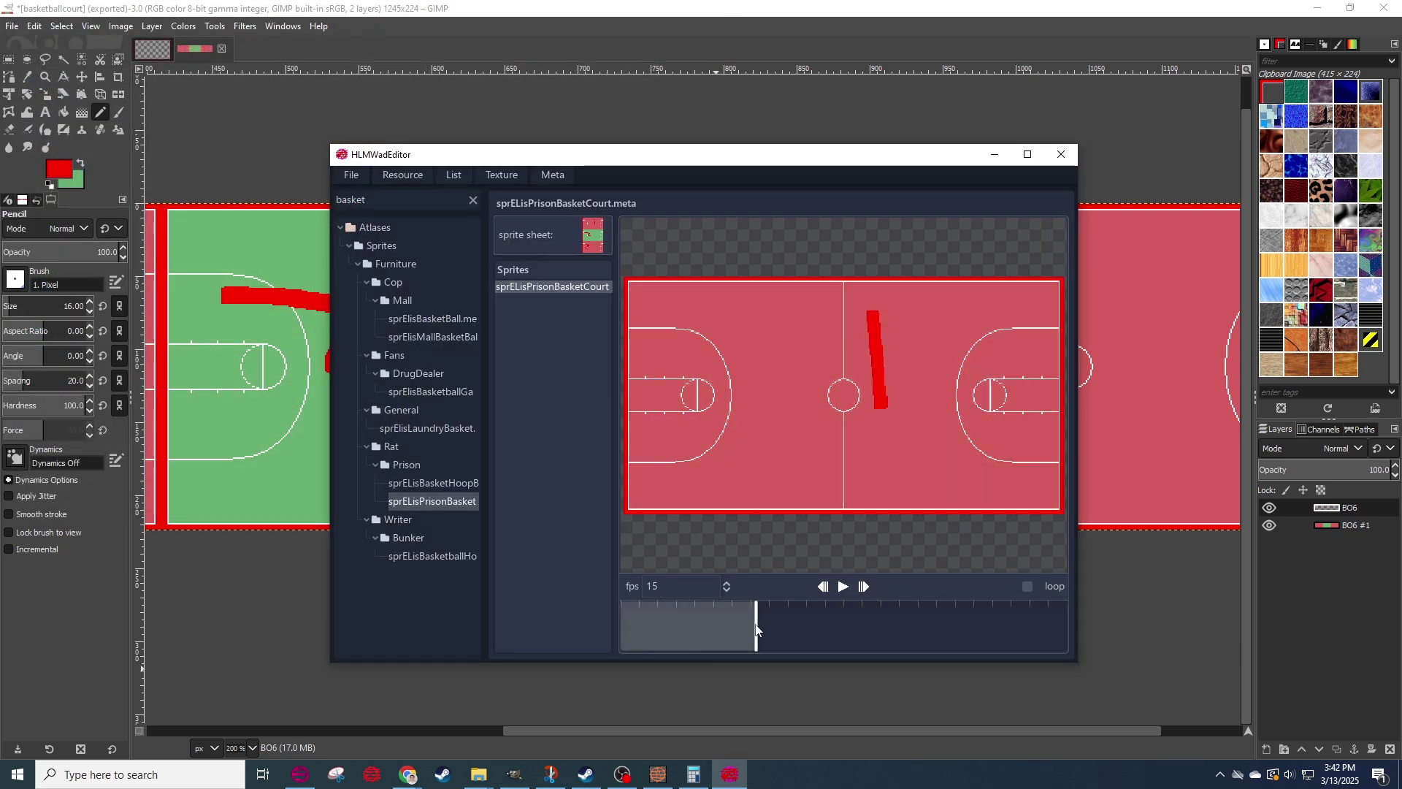
click(843, 587)
click(727, 592)
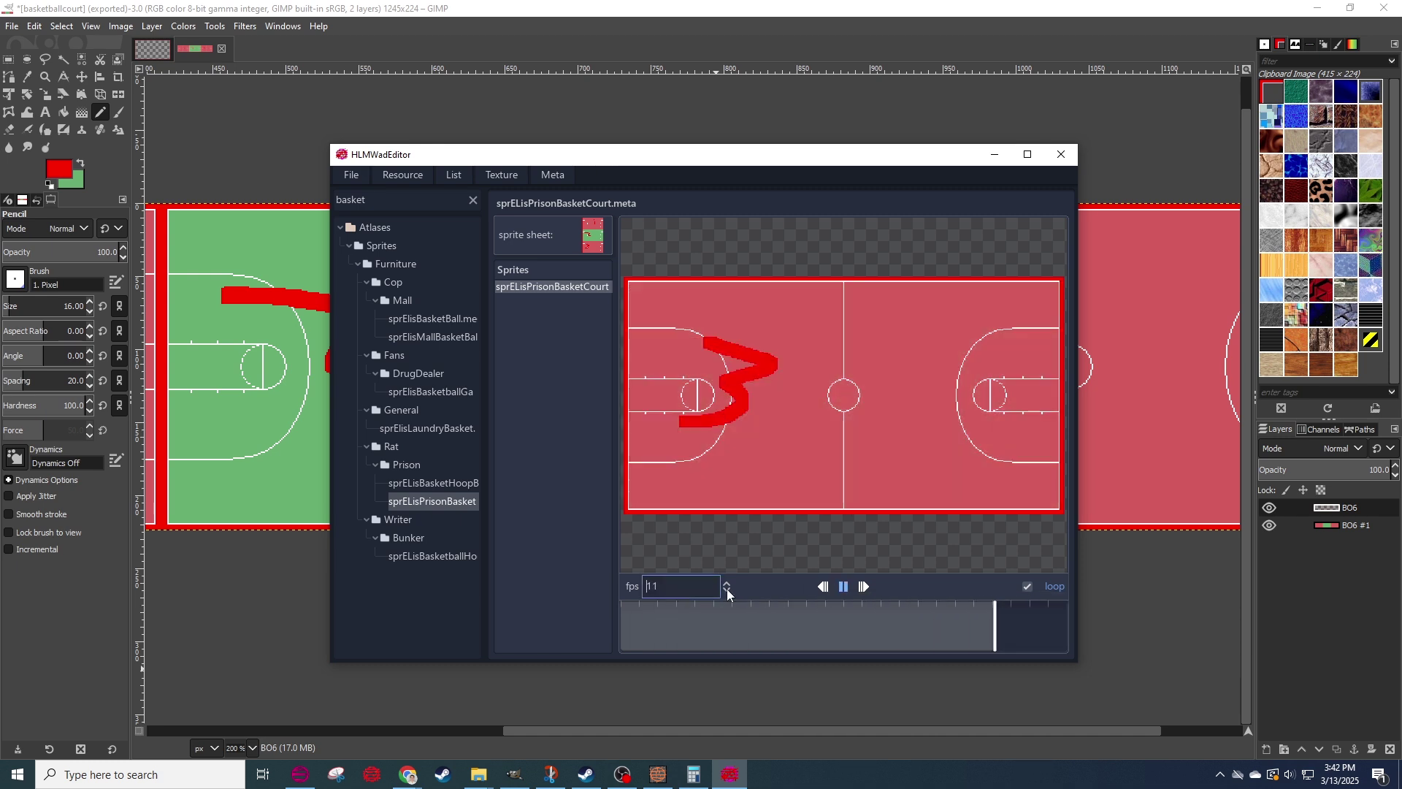
click(727, 589)
click(843, 585)
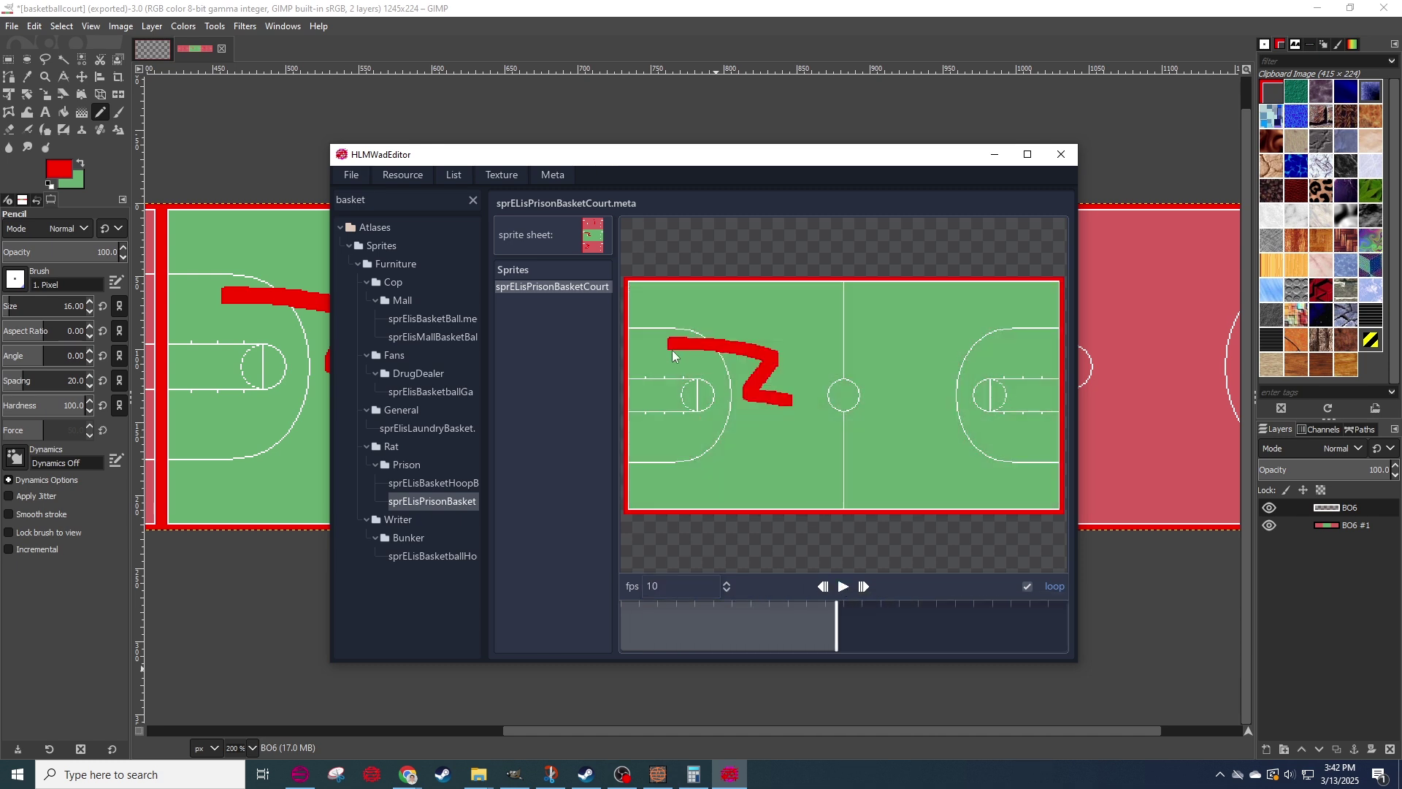
Save the patch as mod.patchwad in the HotlineMiami2 mods folder.
click(351, 175)
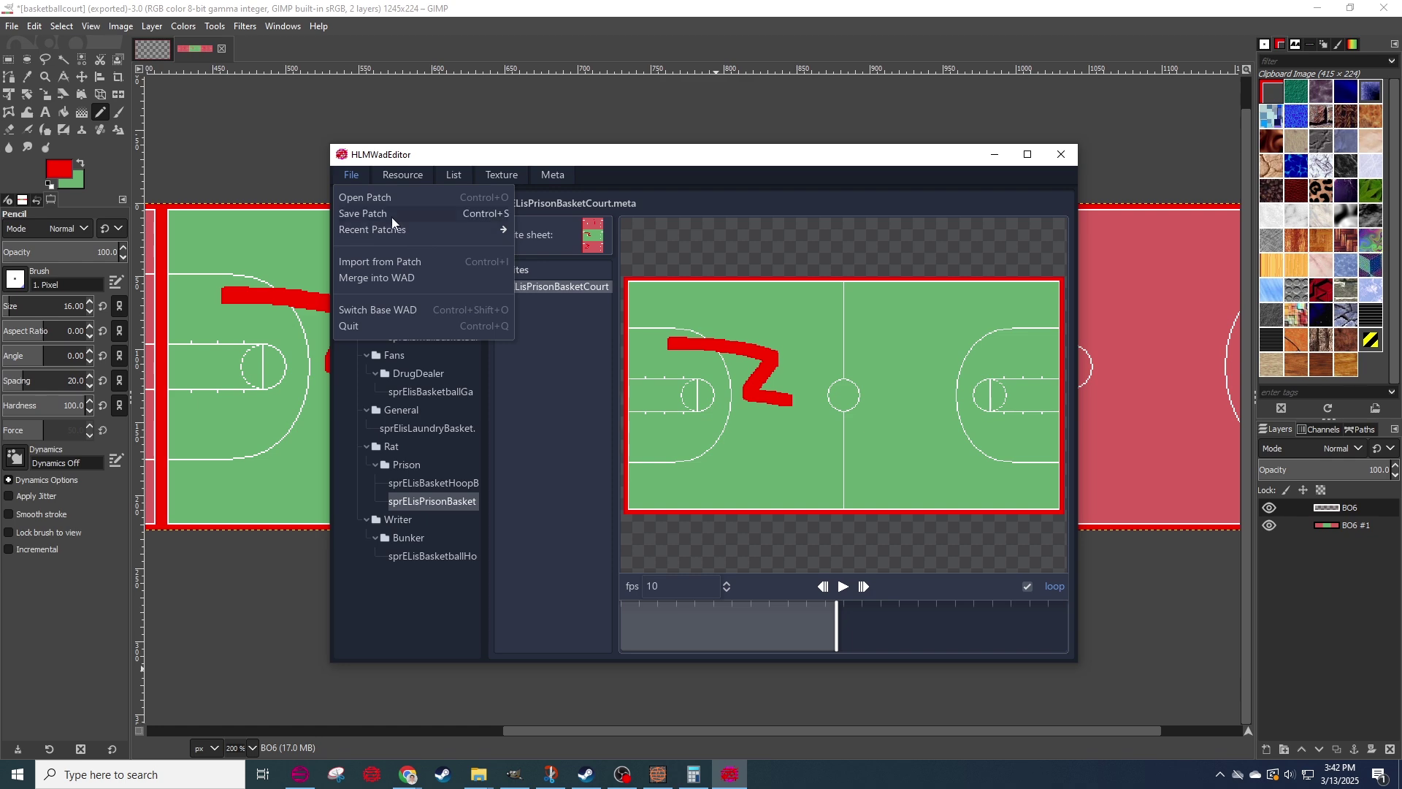
click(391, 215)
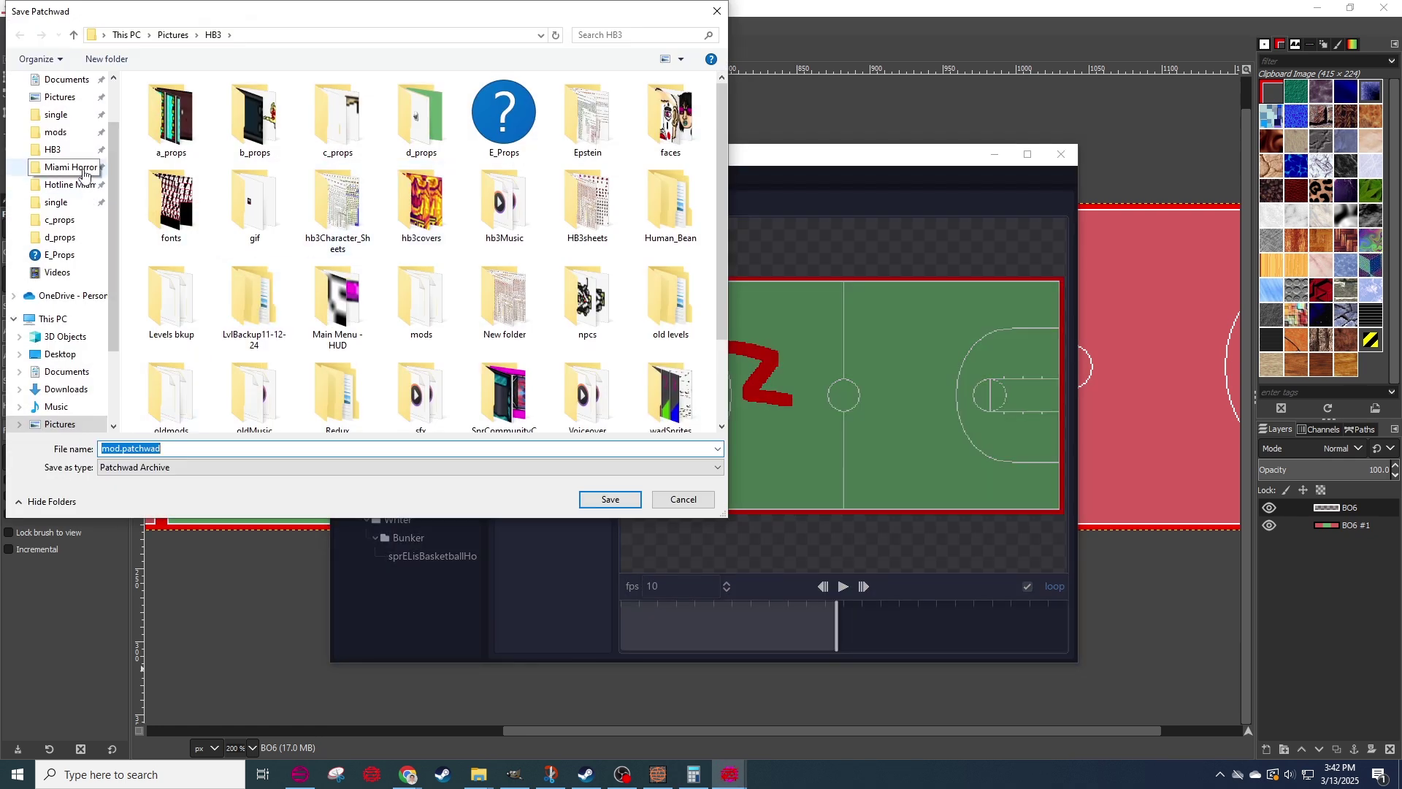
click(57, 132)
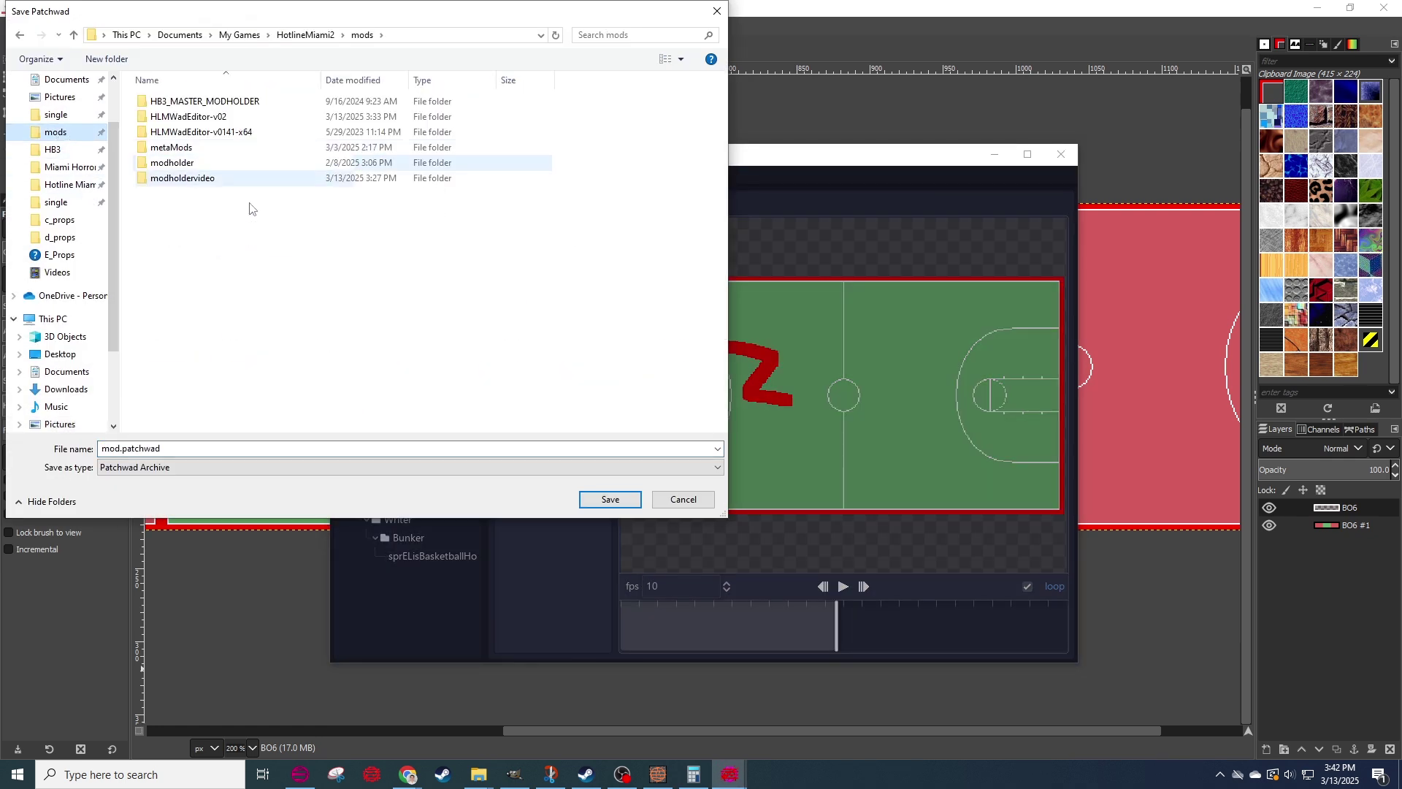
click(610, 499)
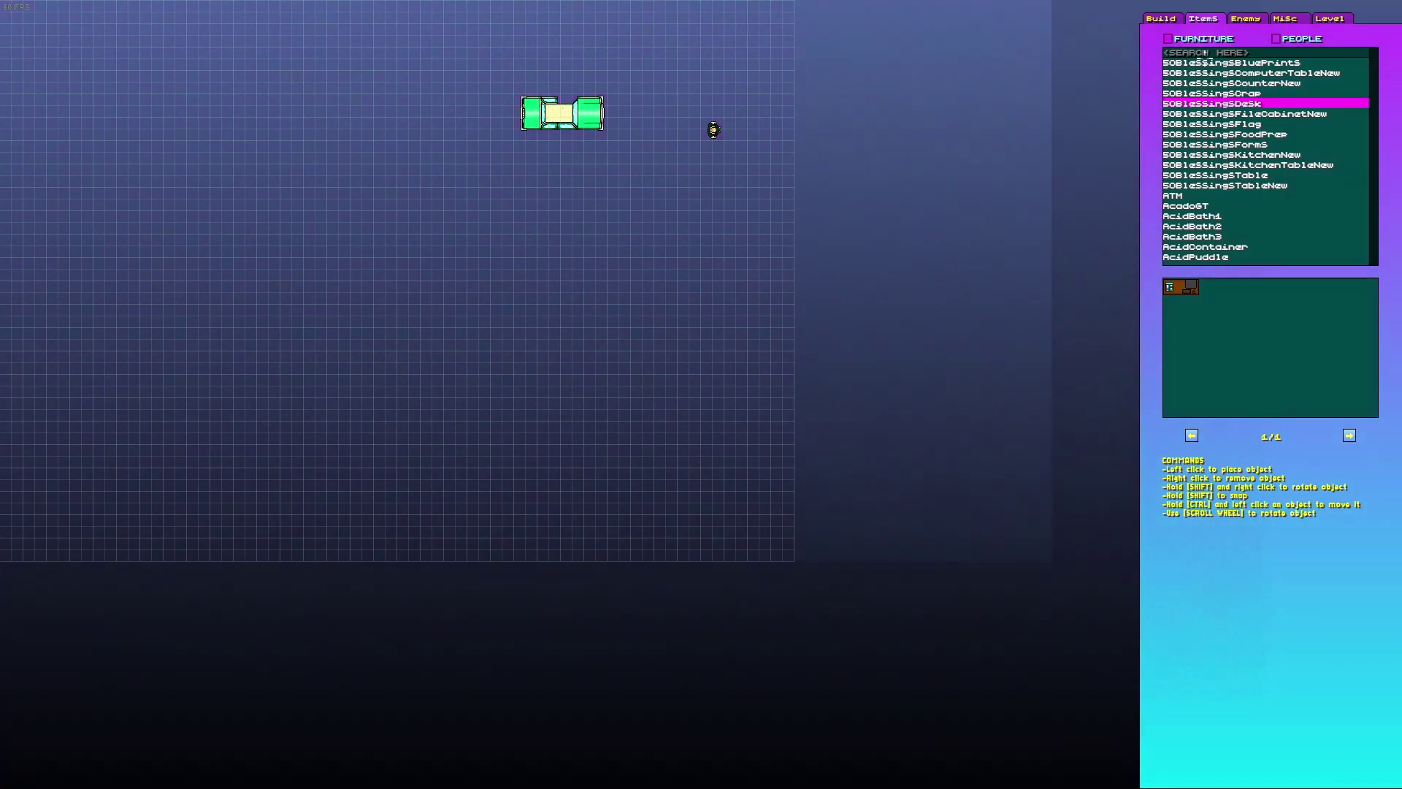
In the Hotline Miami 2 level editor, search the items for "BASK" and select PrisonBasketCourt.
click(1205, 52)
text(BASK)
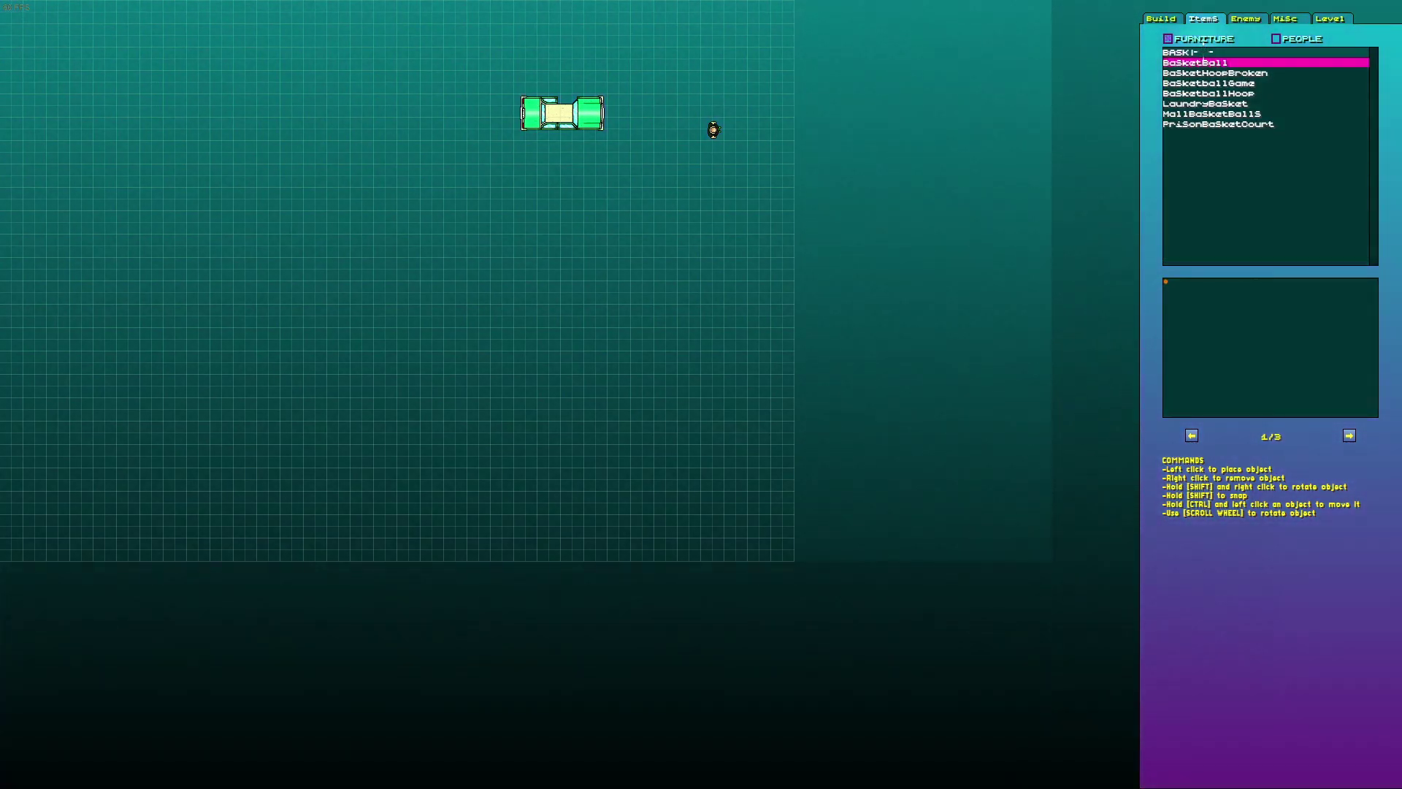
key(Down)
key(Down)
key(Down)
key(Down)
key(Down)
key(Down)
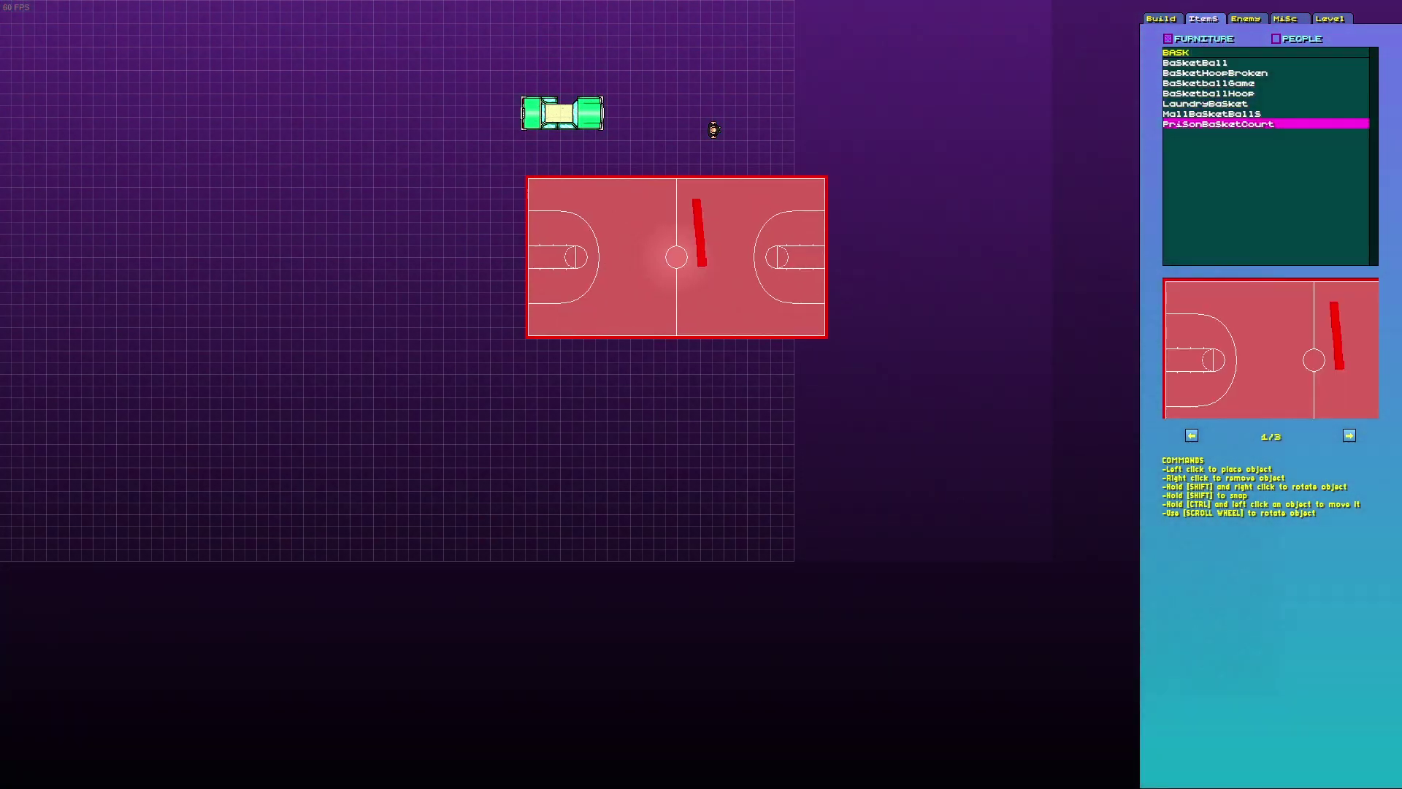
Place frames 1, 2 and 3 of the PrisonBasketCourt item in the level and save over the existing level.
click(585, 276)
click(284, 164)
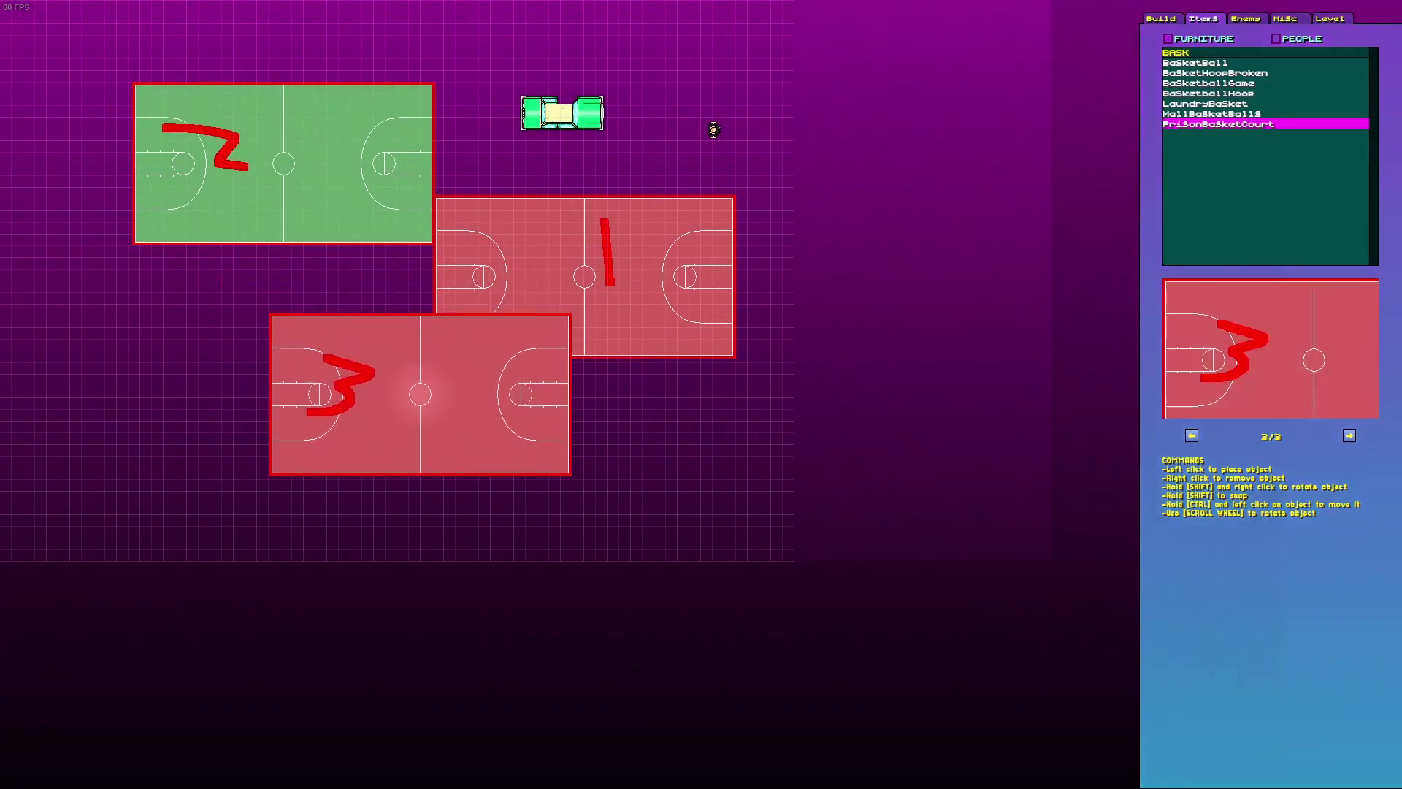
click(436, 418)
key(Right)
key(Right)
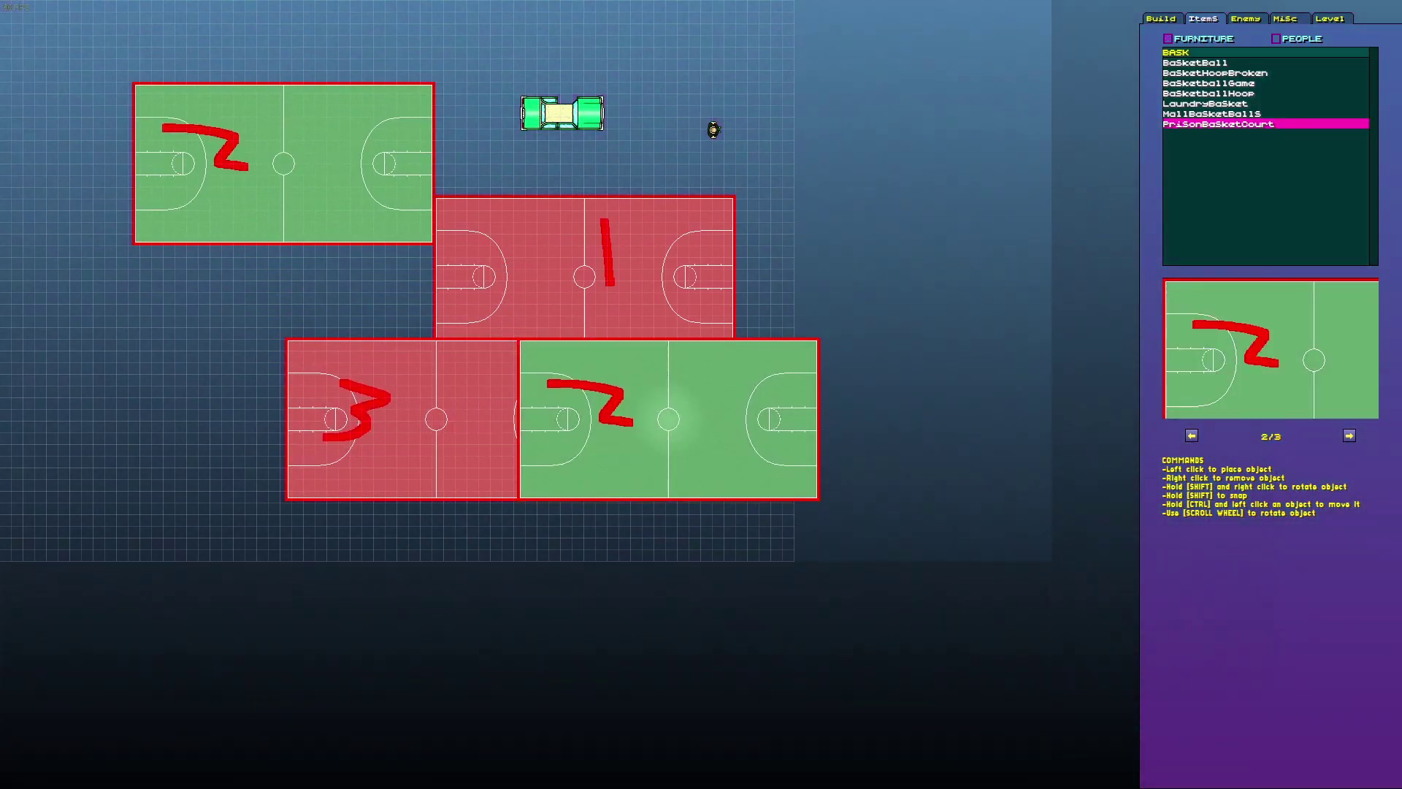
key(Left)
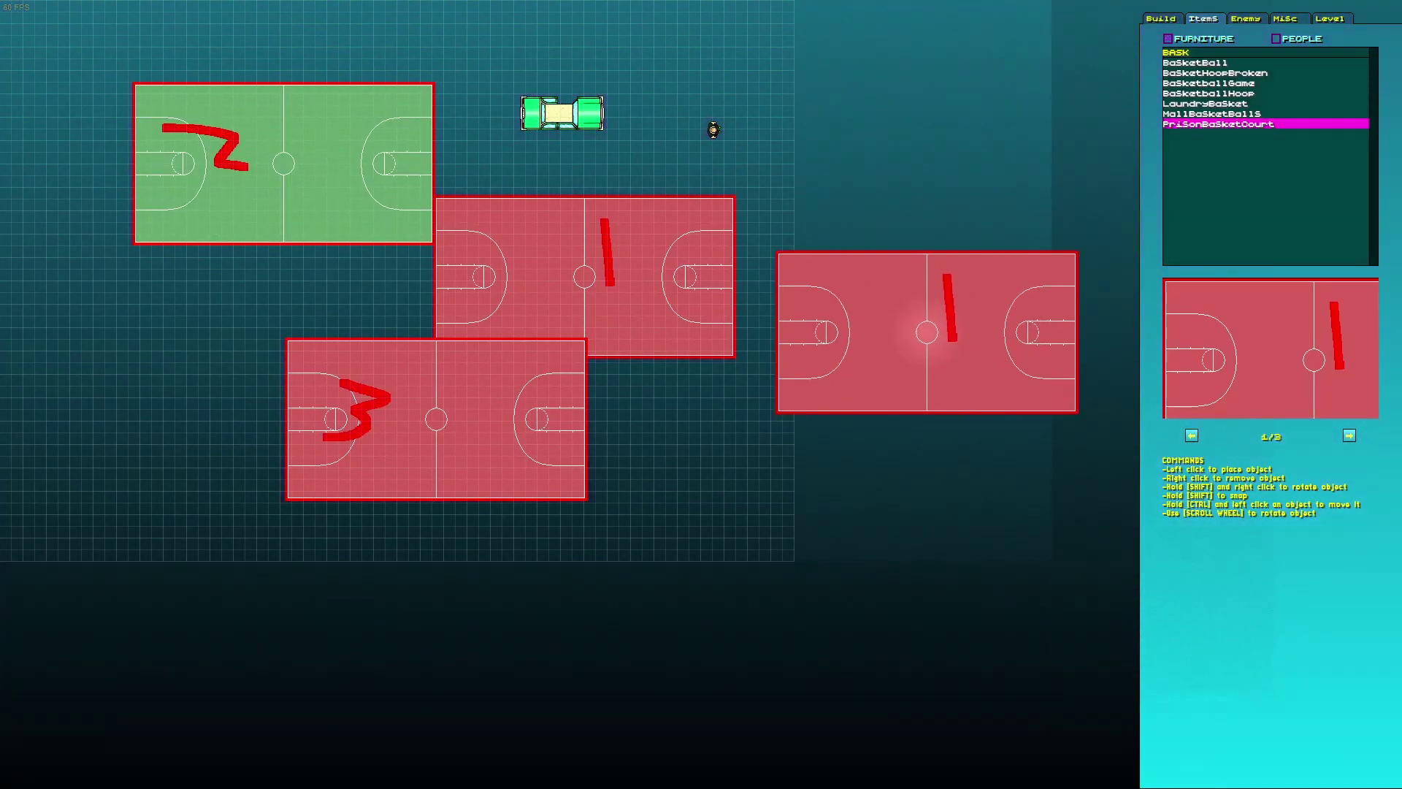
key(ctrl+s)
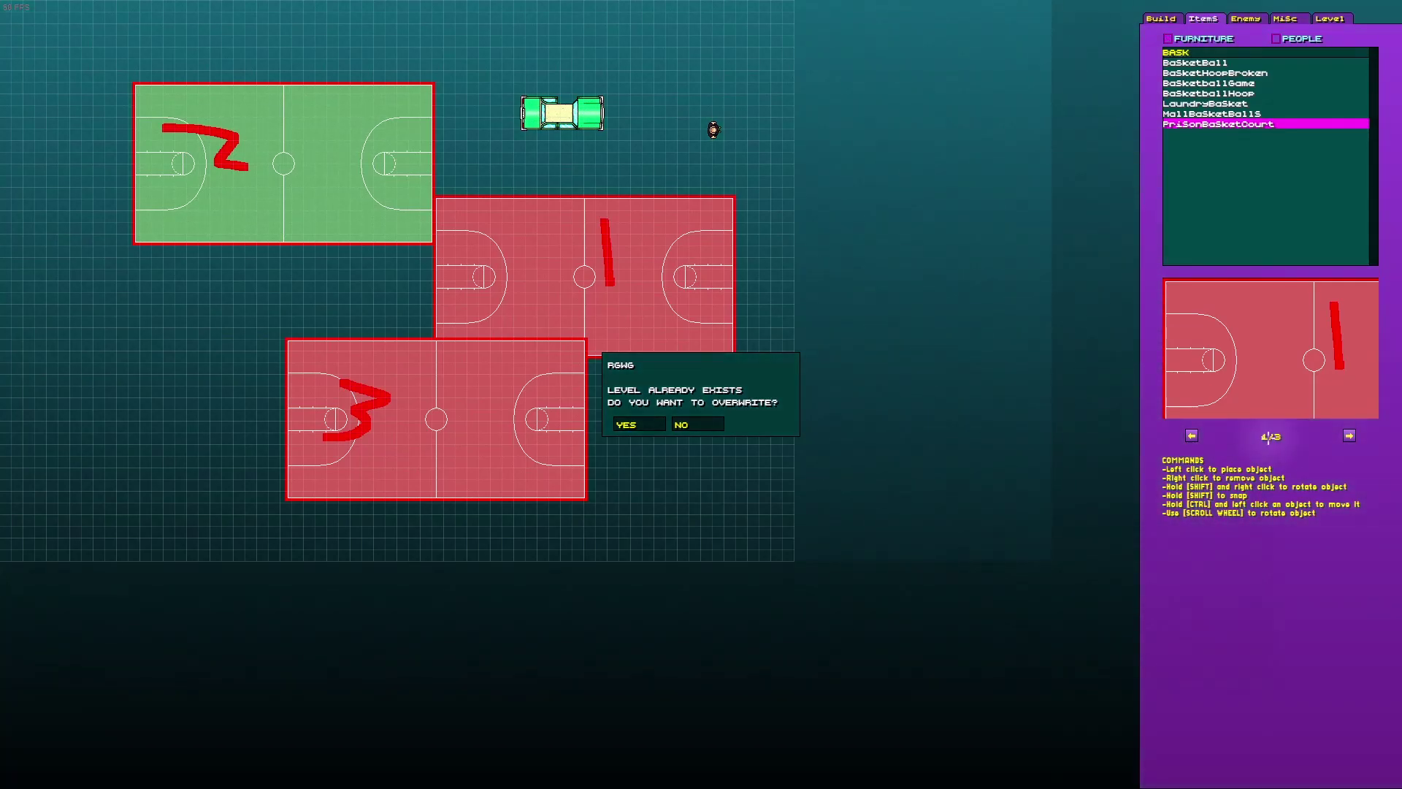
click(649, 421)
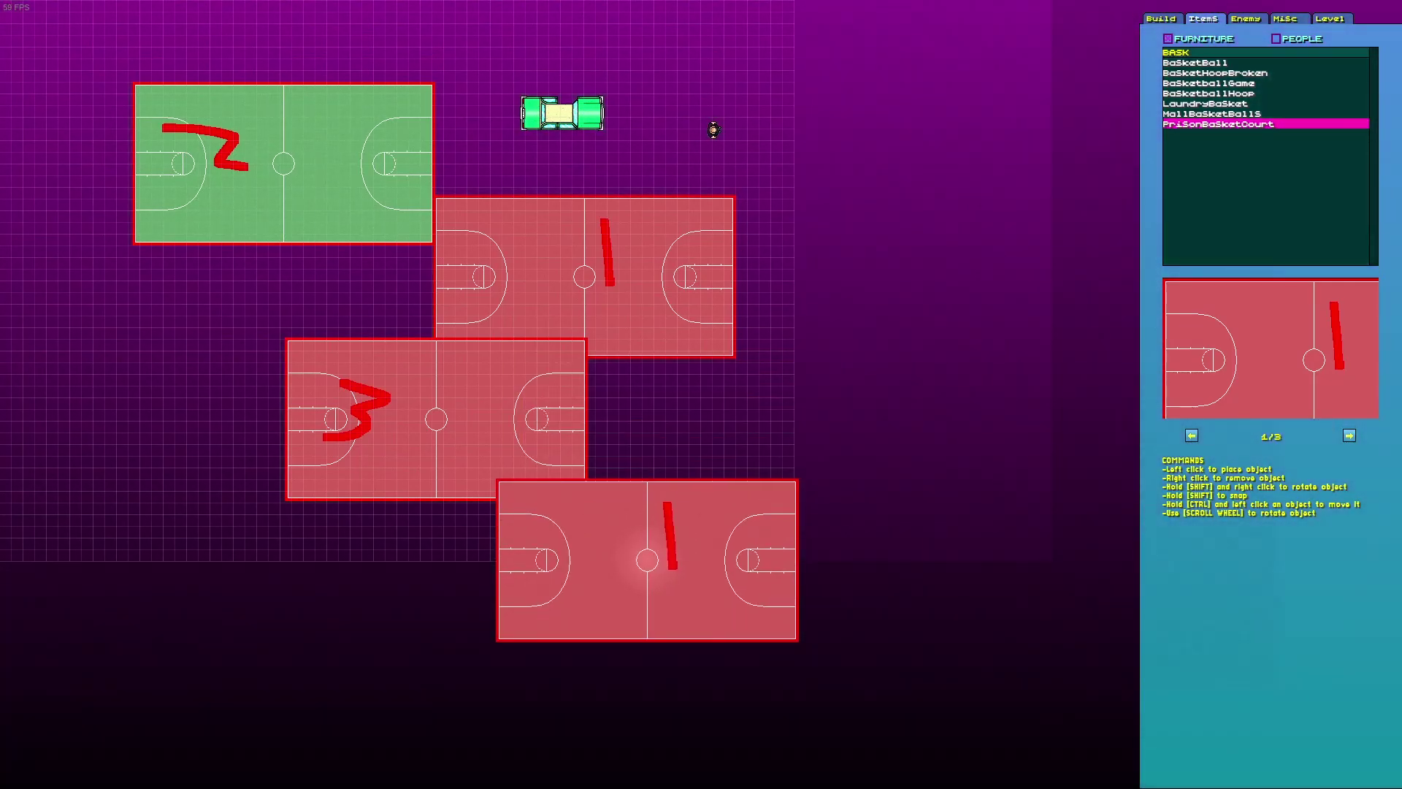
Playtest the level by walking the character across the three numbered courts and past the parked car.
key(s)
key(a)
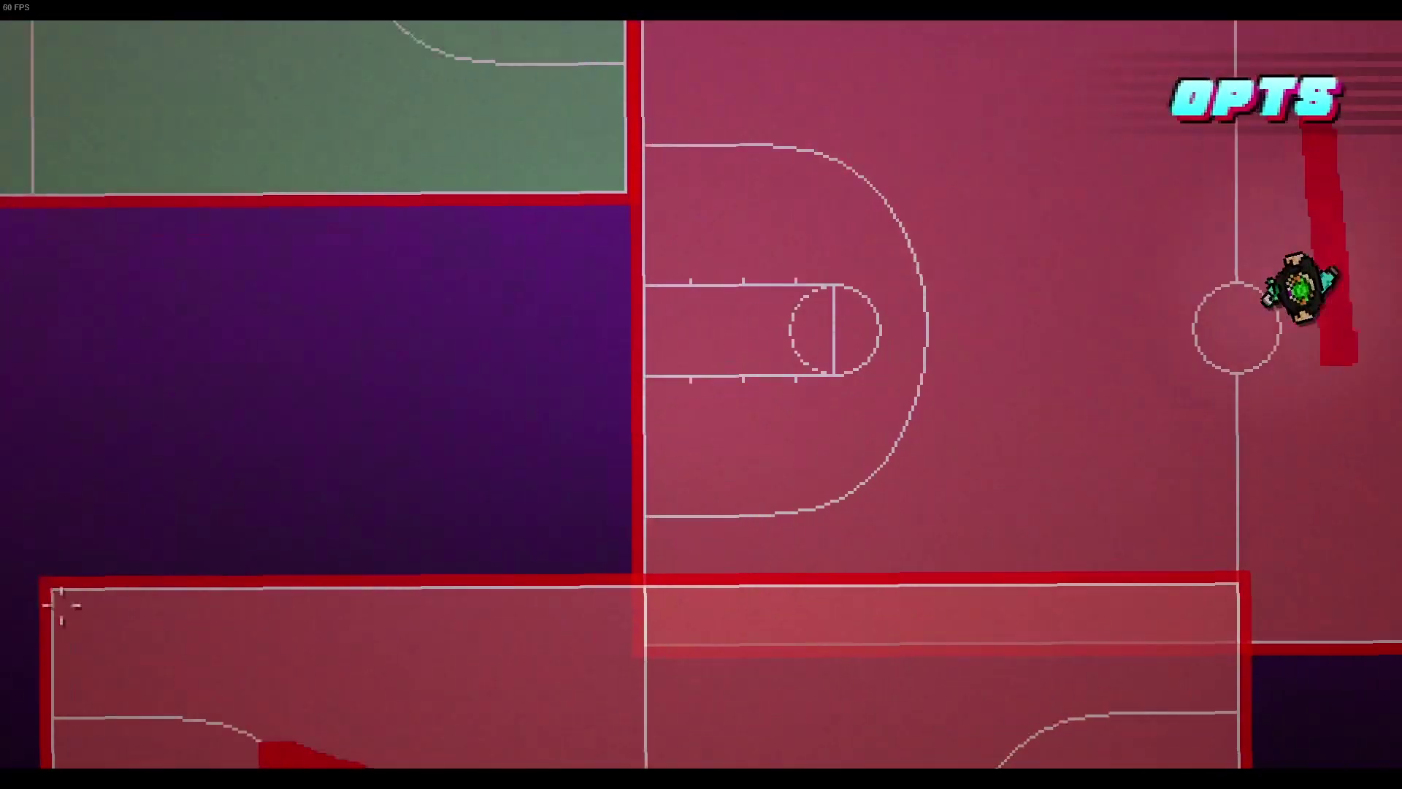
key(w)
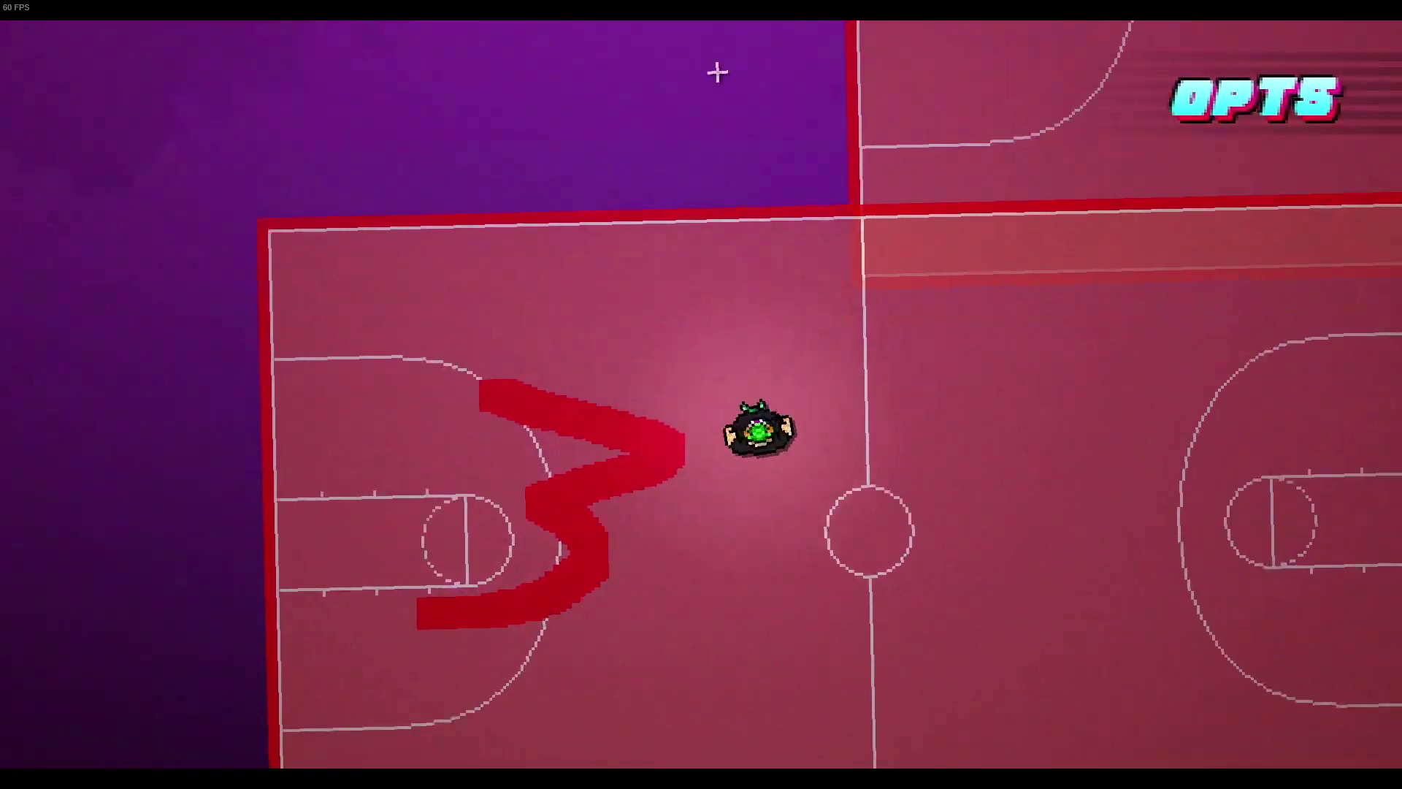
key(d)
key(a)
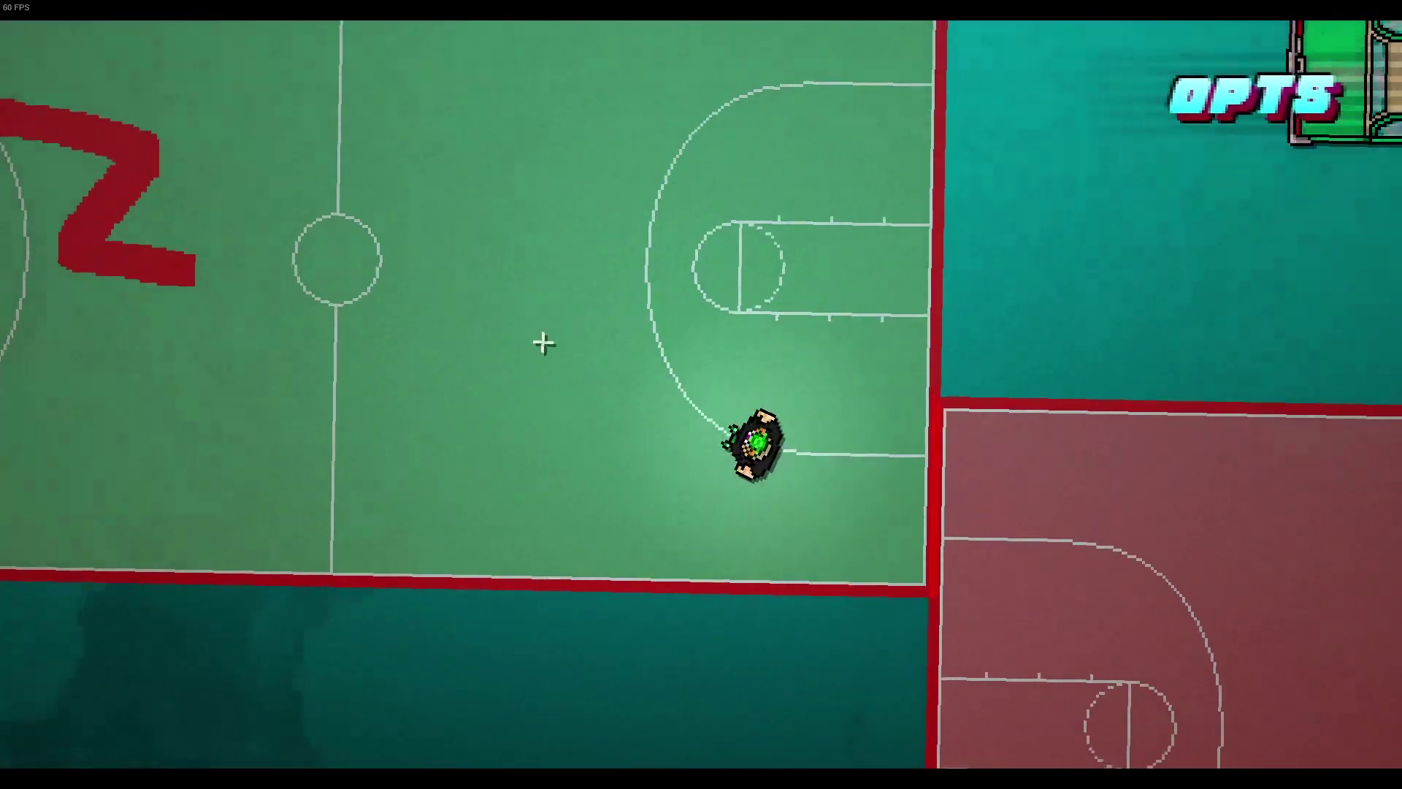
key(d)
key(w)
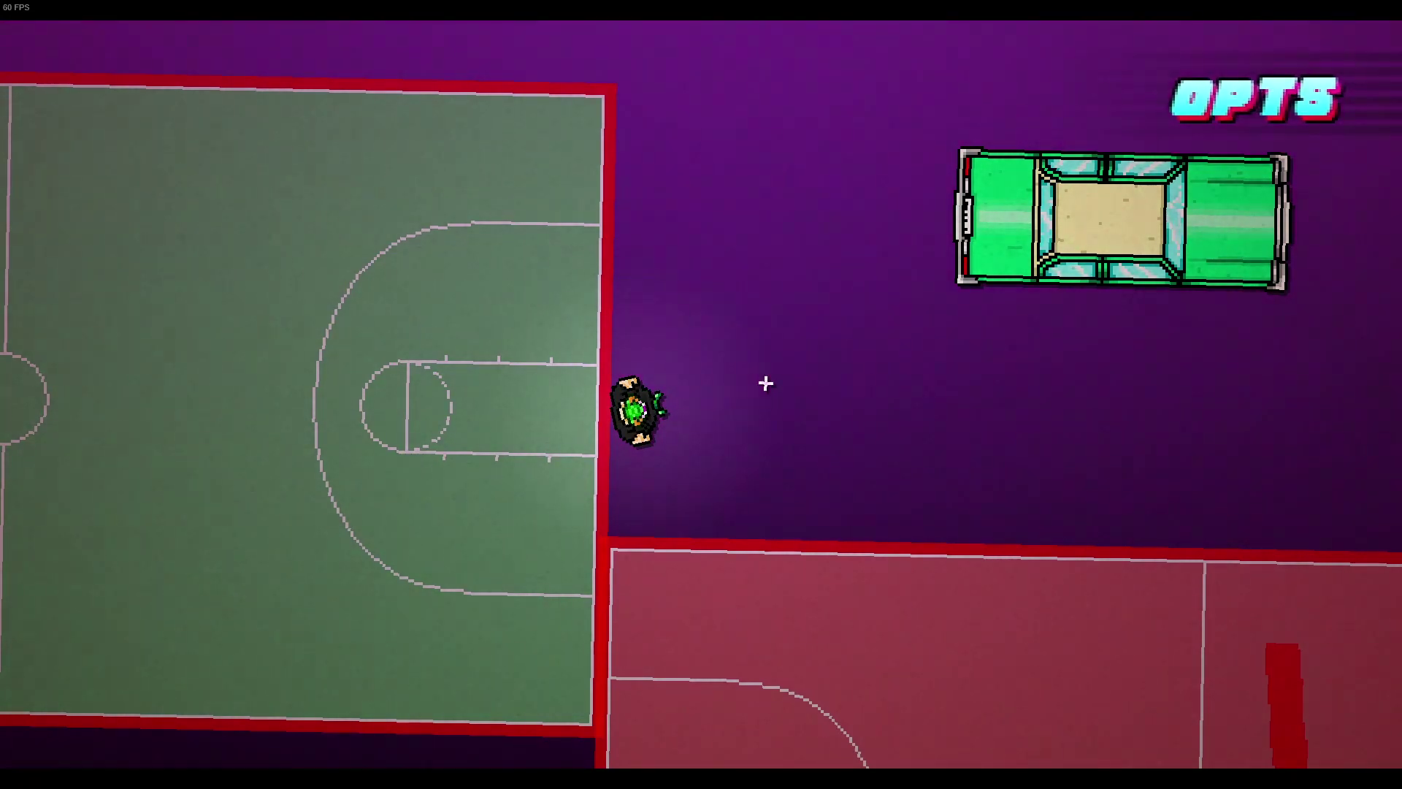
key(d)
key(s)
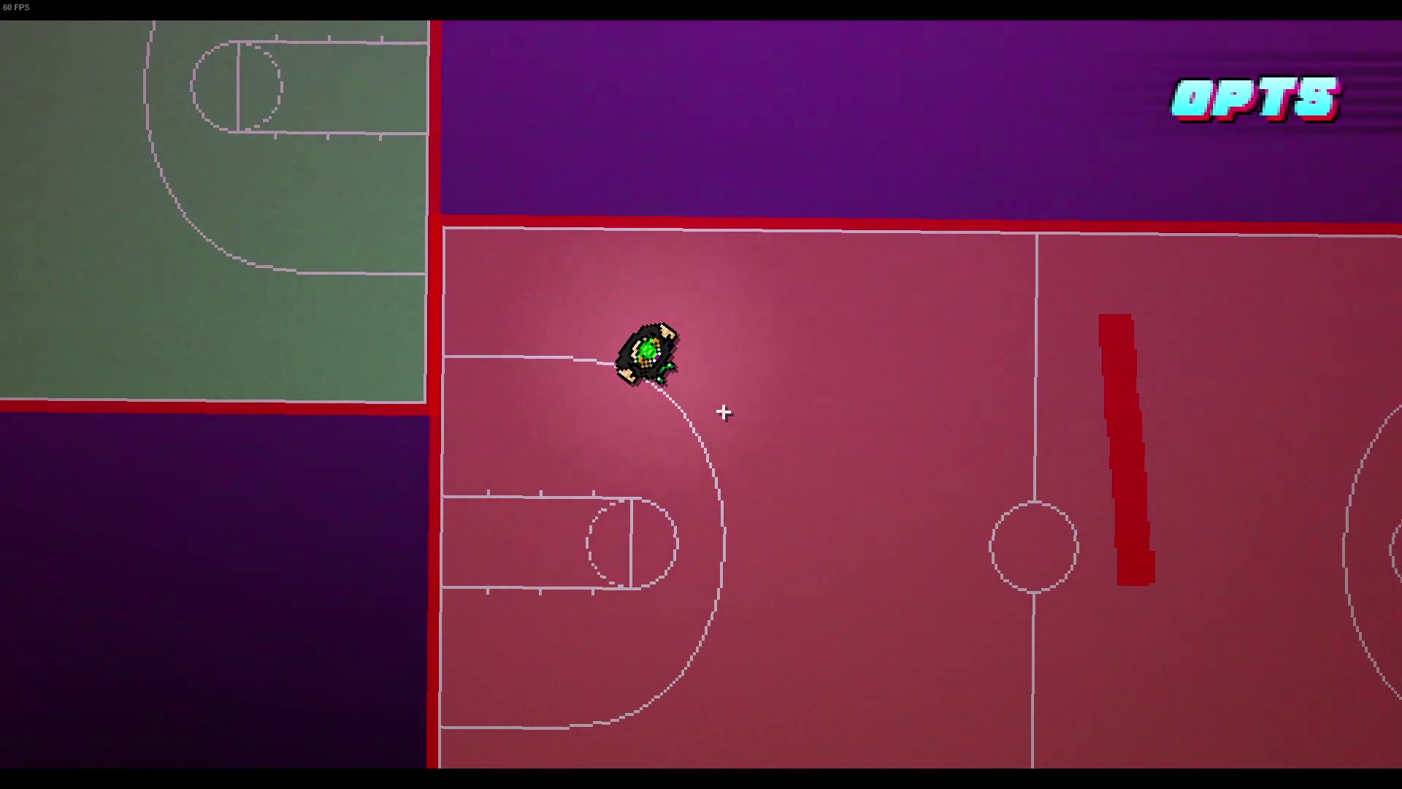
key(w)
key(d)
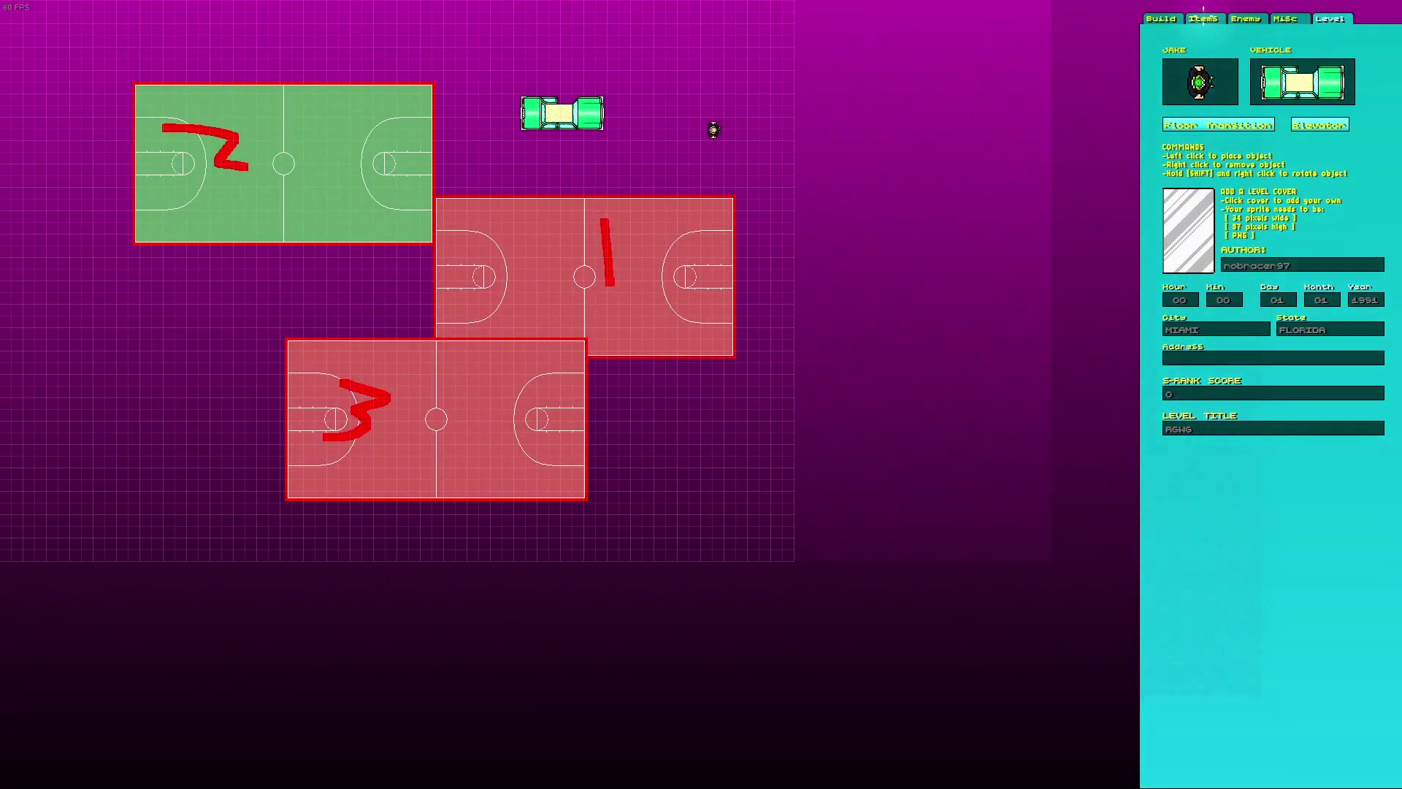
Preview the 50Blessings ComputerTableNew, FoodPrep, Forms and KitchenNew items, and search the items for "aci".
click(1202, 18)
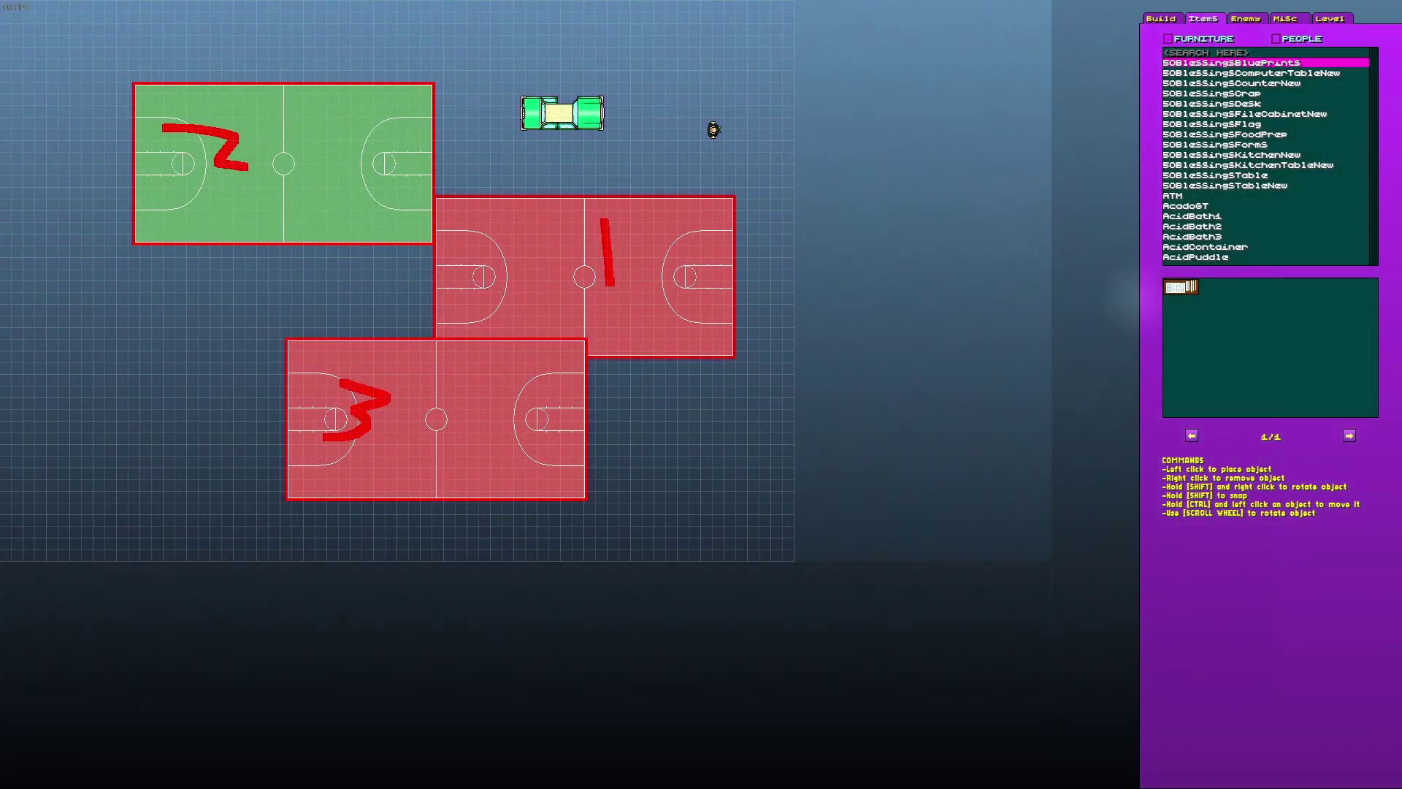
click(1241, 73)
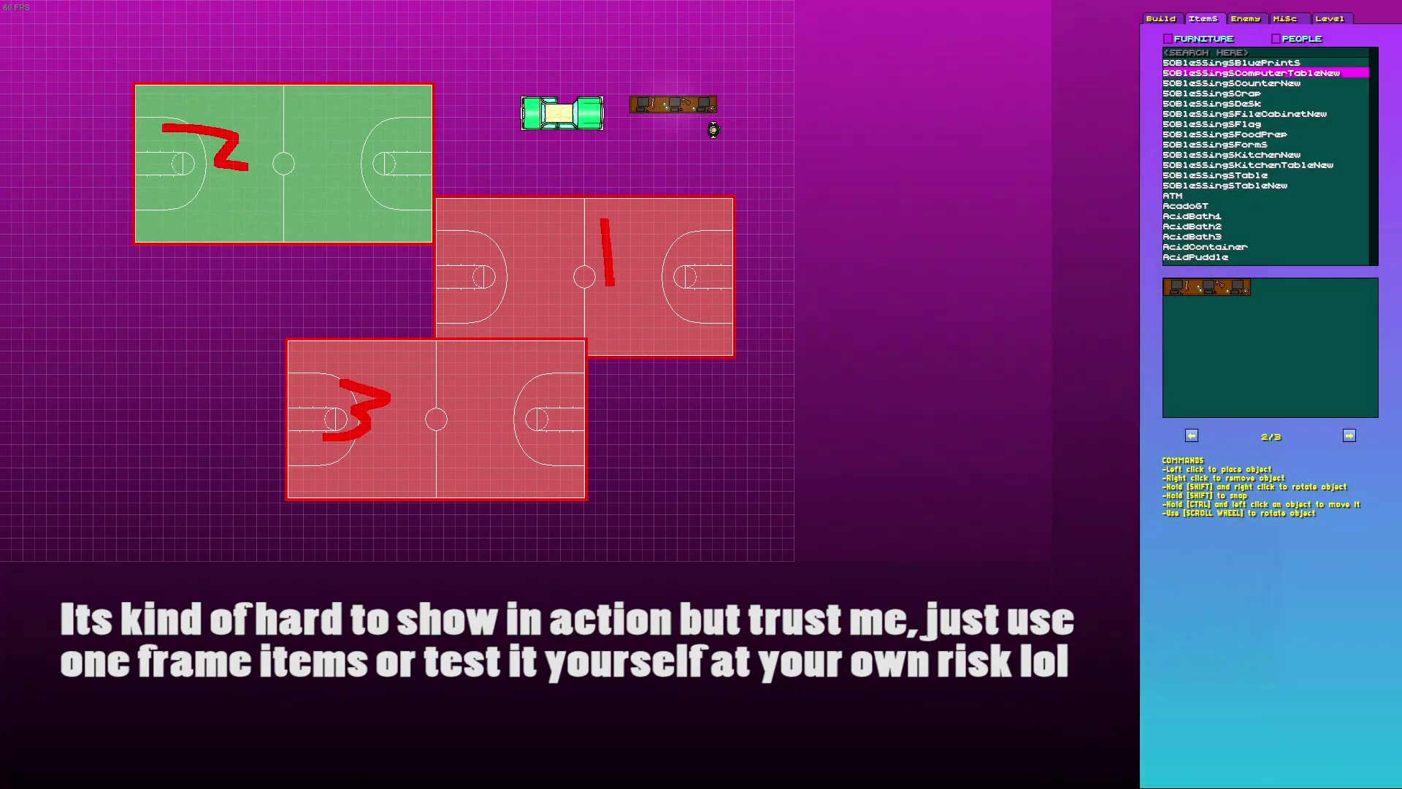
click(1240, 135)
click(1239, 146)
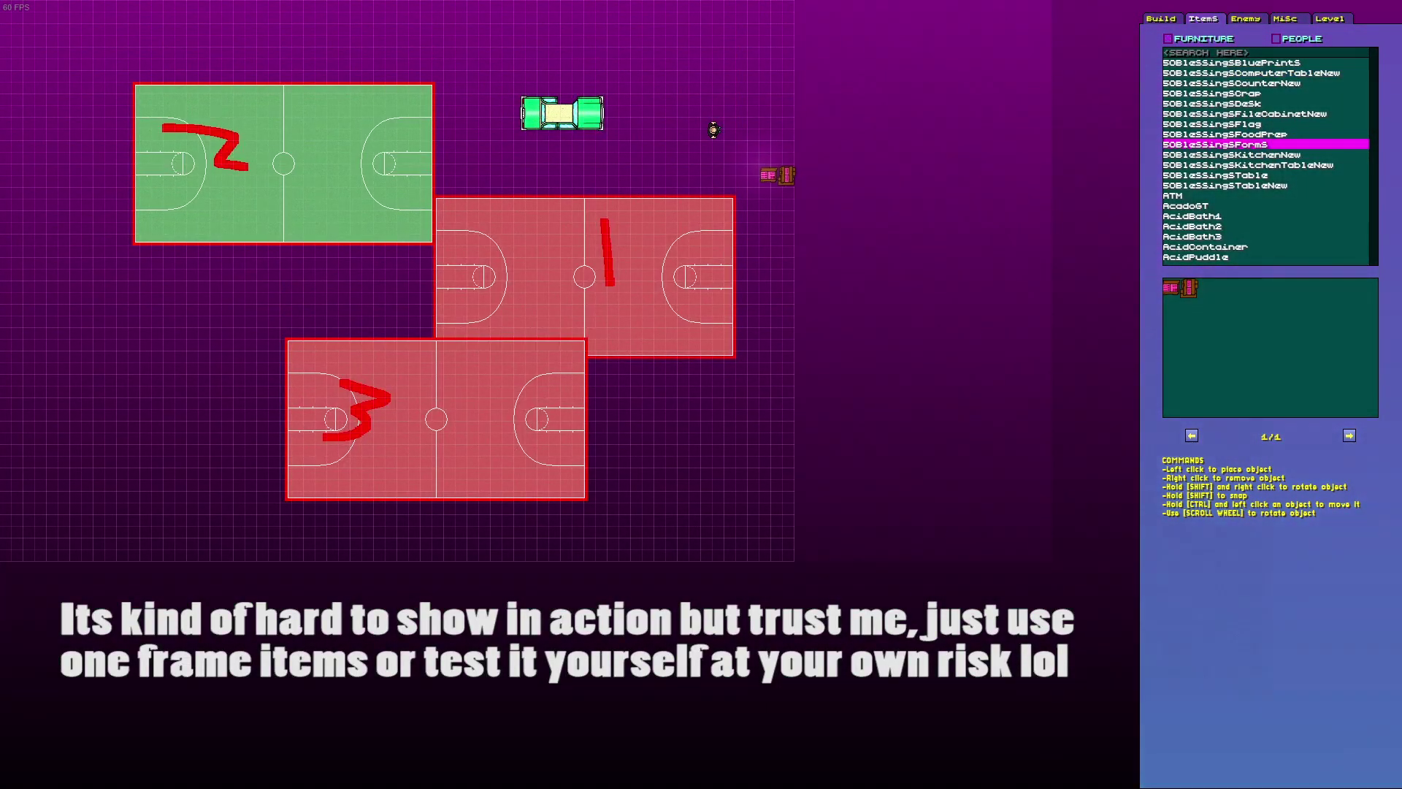
key(Down)
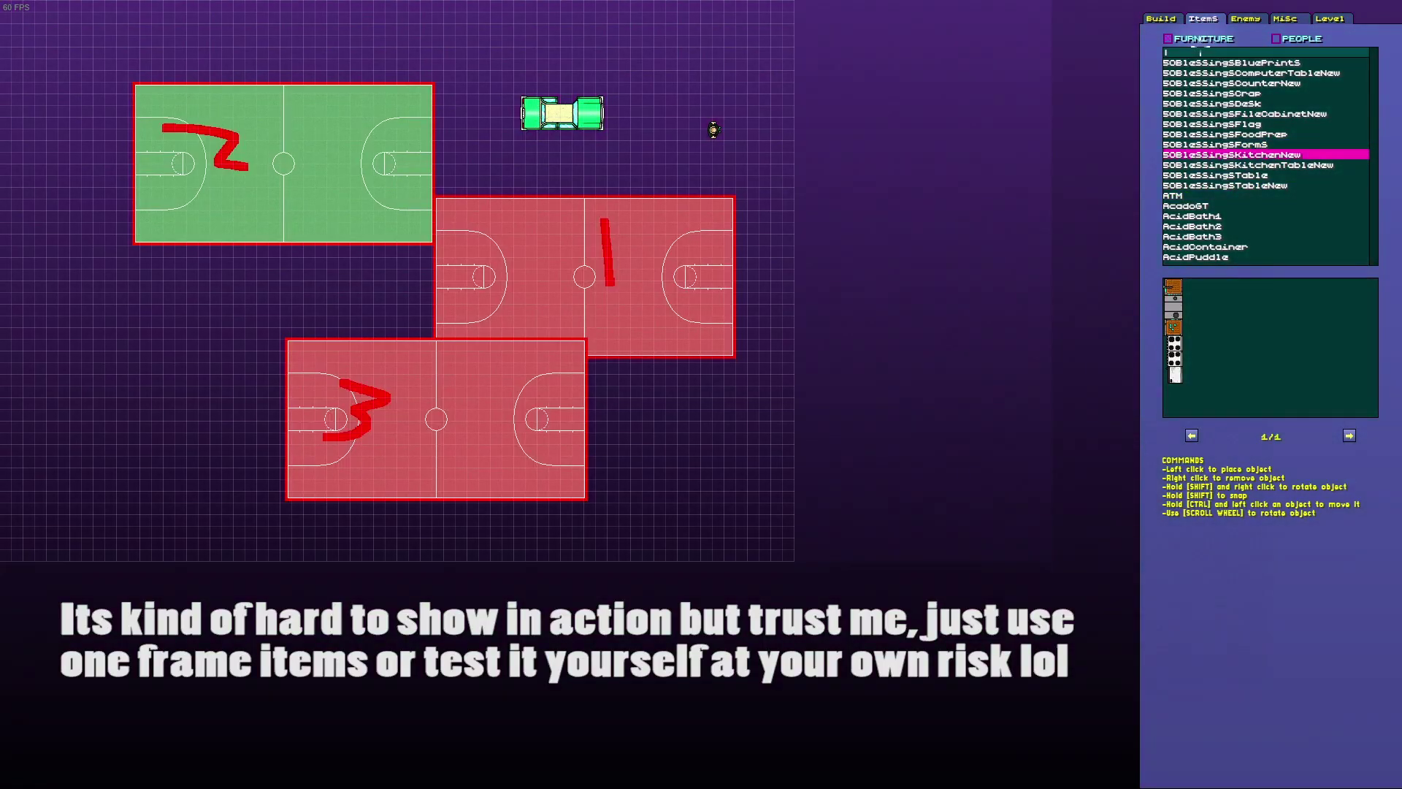
text(aci)
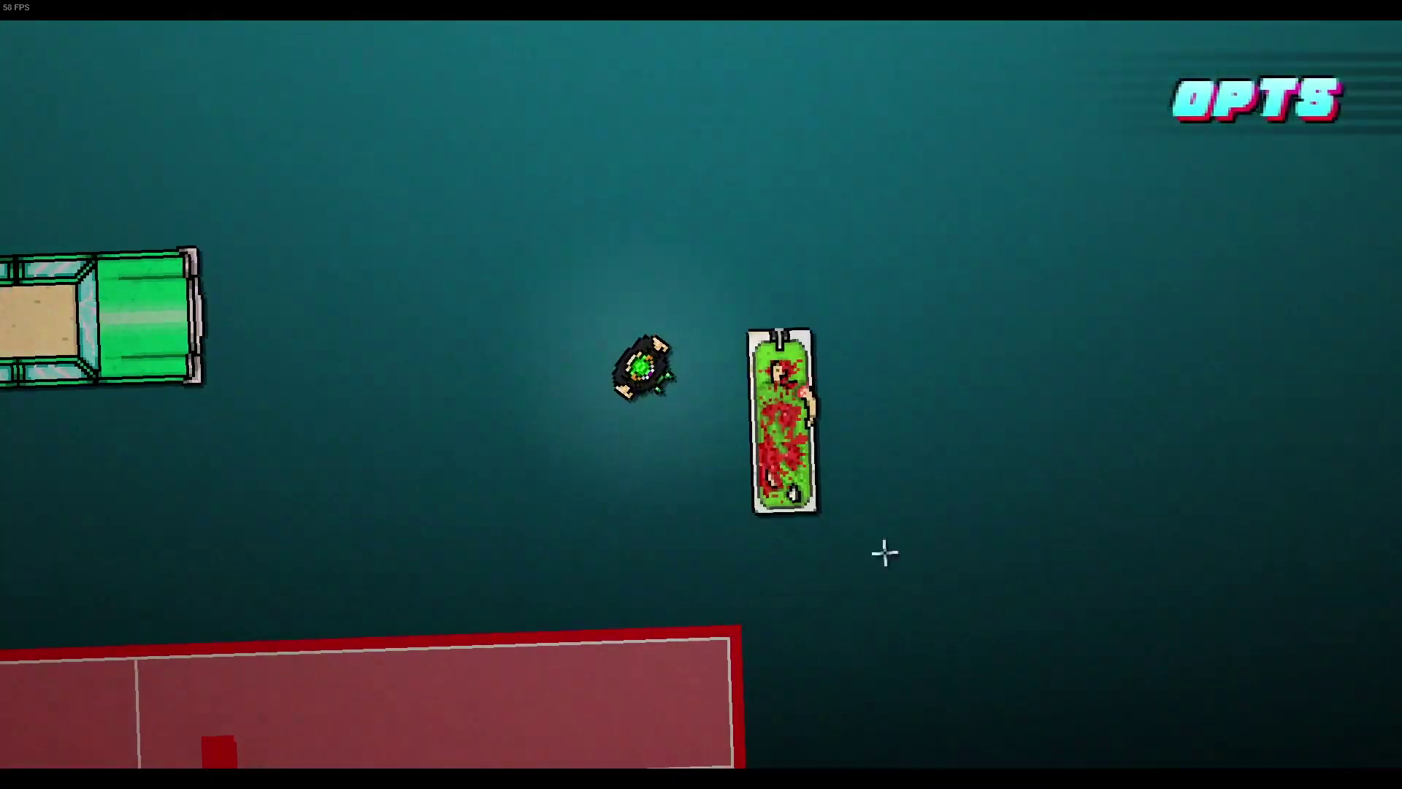
Playtest the level by walking around the acid bath and the red court, and leave the playtest.
key(a)
key(s)
key(s)
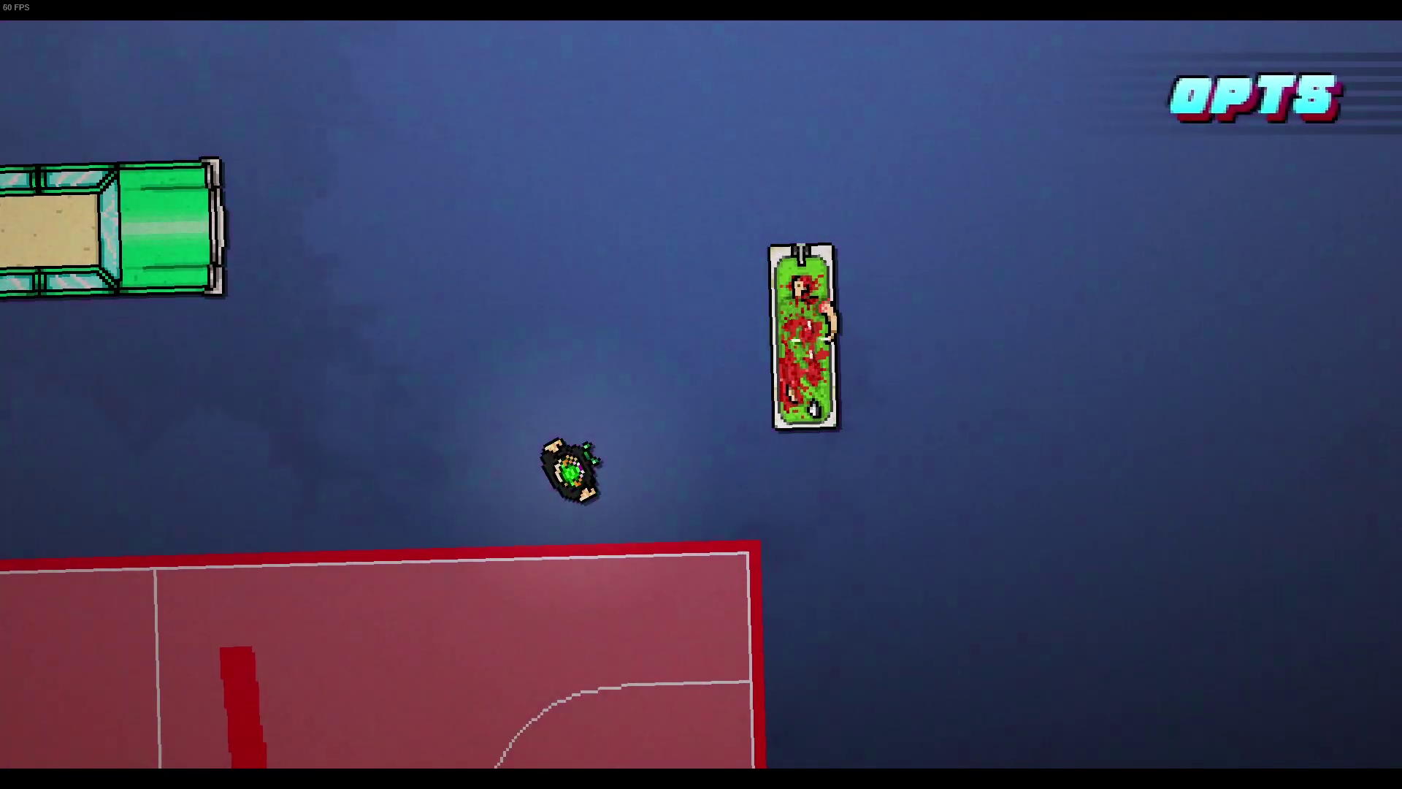
key(w)
key(d)
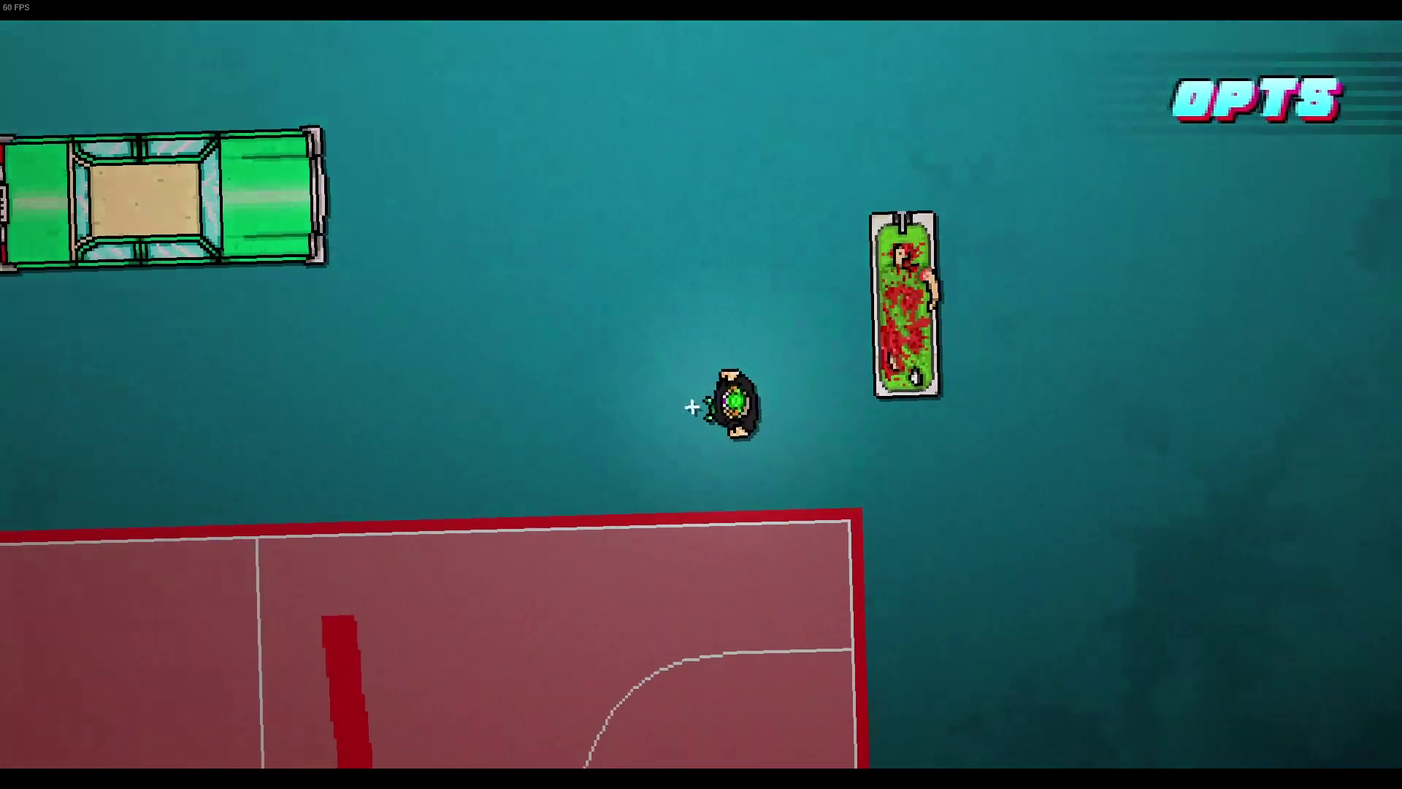
key(Escape)
key(Return)
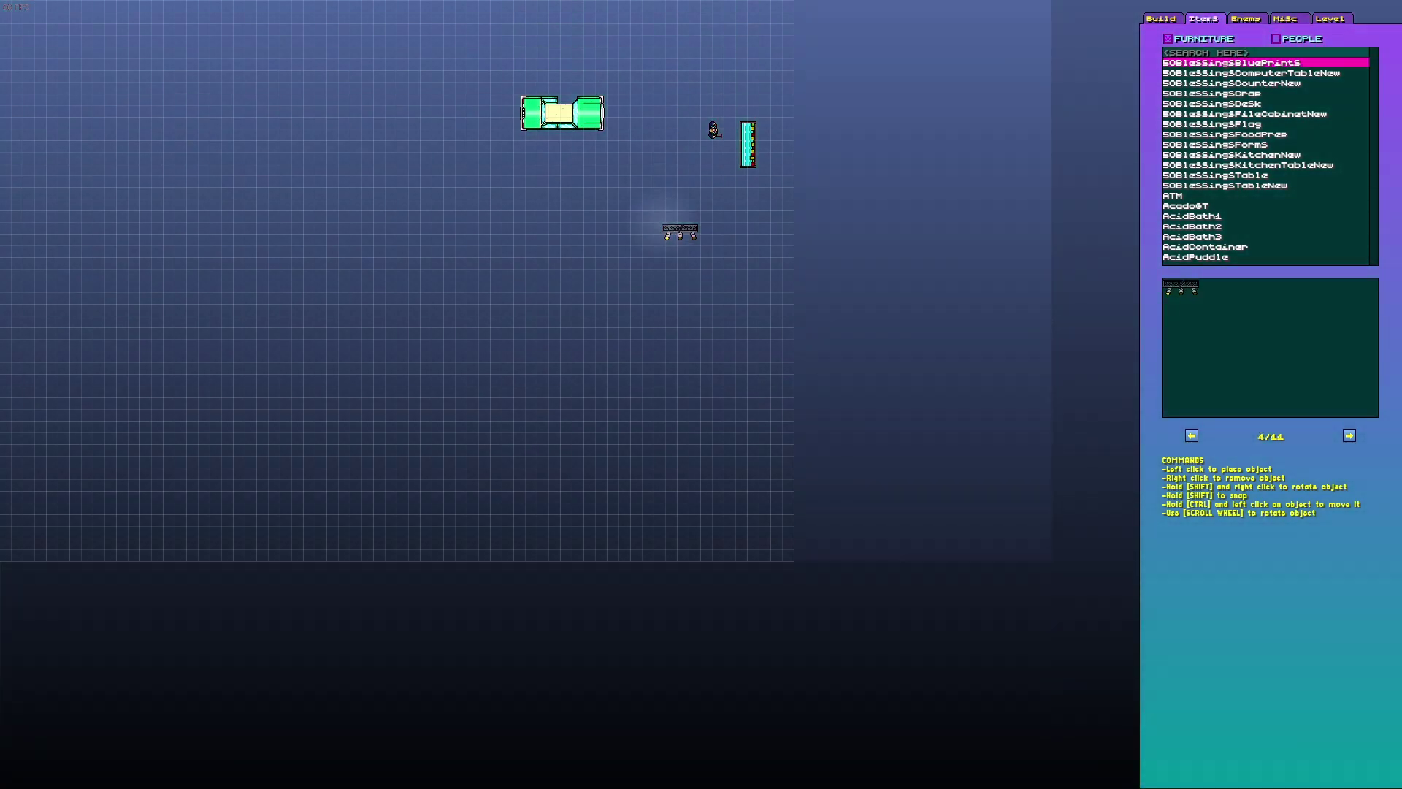
Switch the multi-frame item back to frame 1, the yellow barrels, and search the items for "BOOZE".
click(1192, 436)
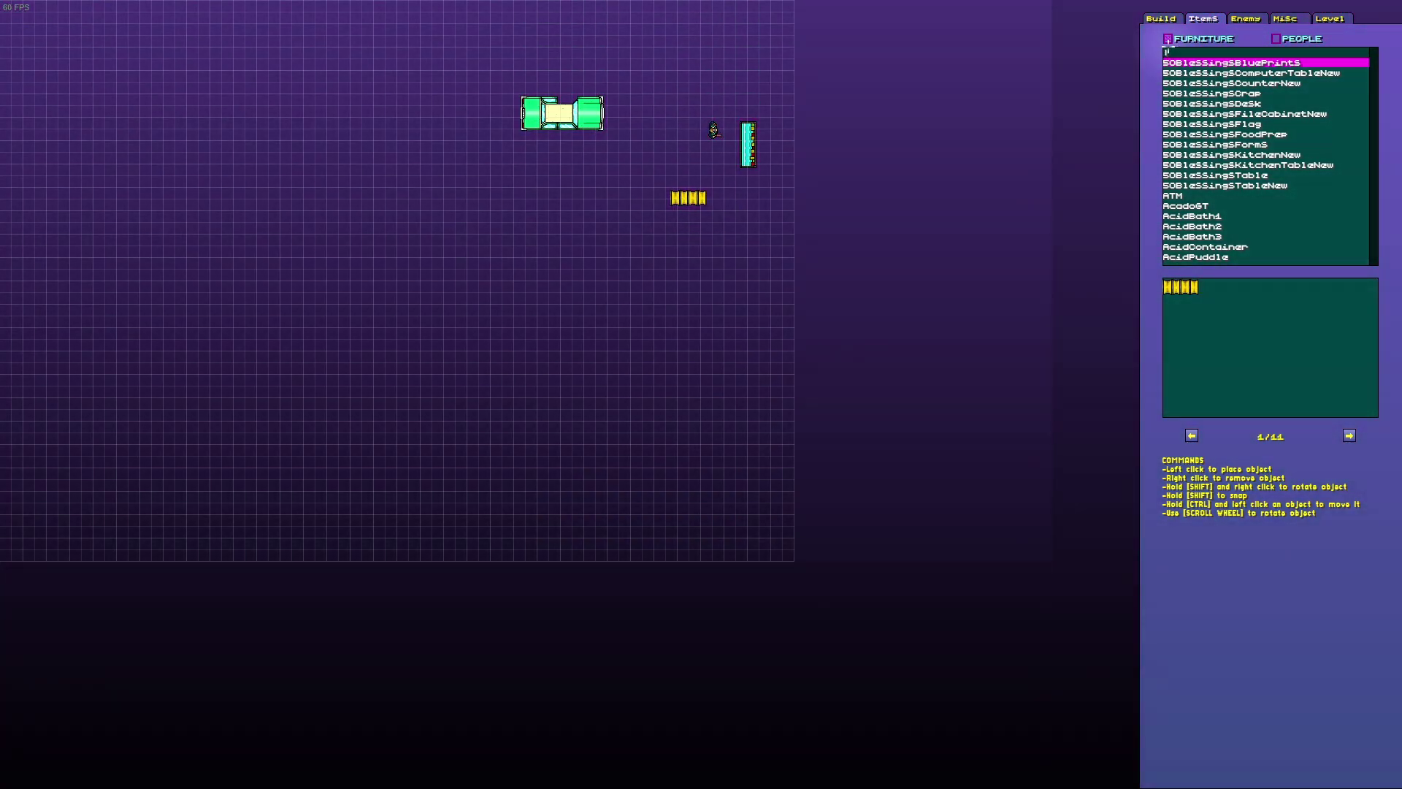
text(BOOZE)
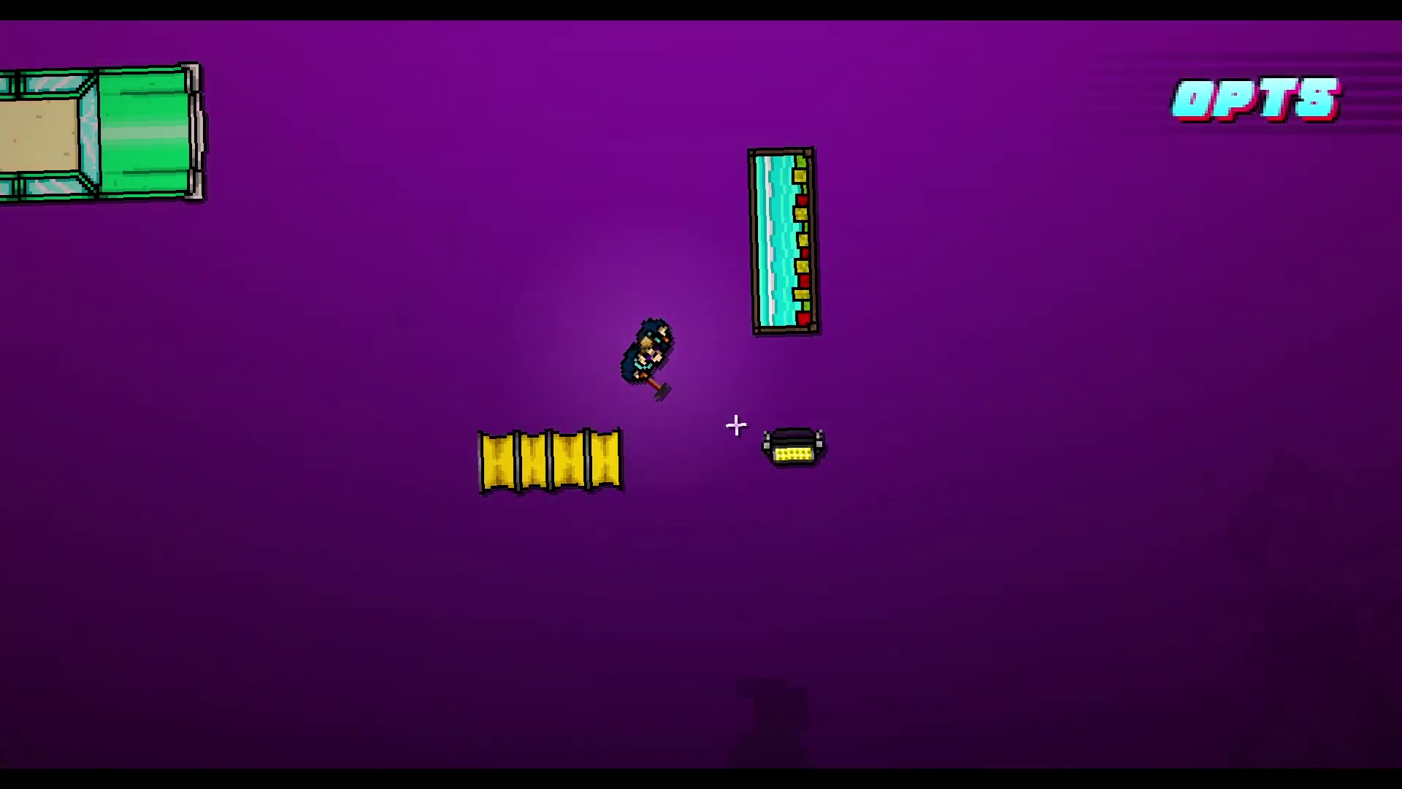
Open level0.obj from the newest level folder in Levels\single in Notepad++ and bring up a search for 1582.
click(268, 307)
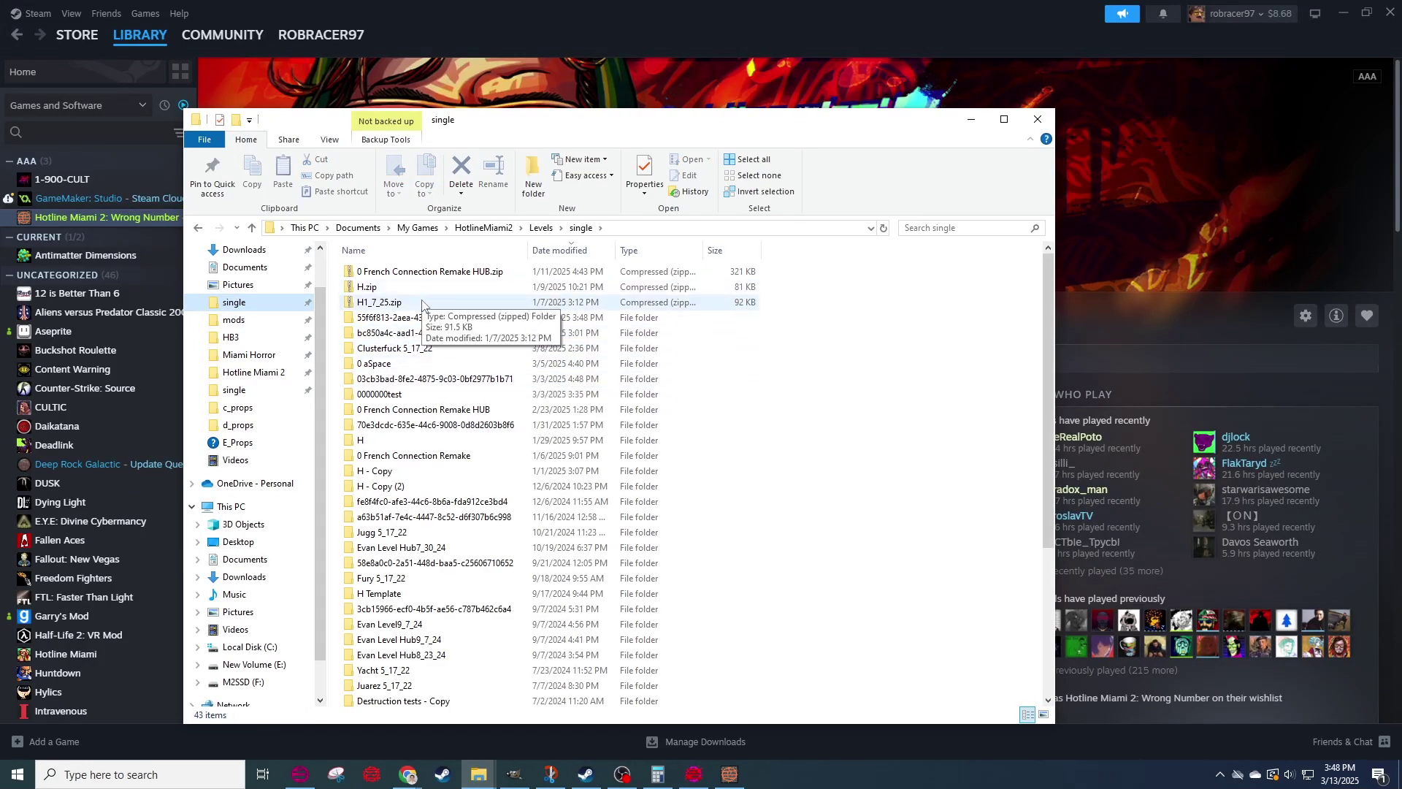
double_click(407, 318)
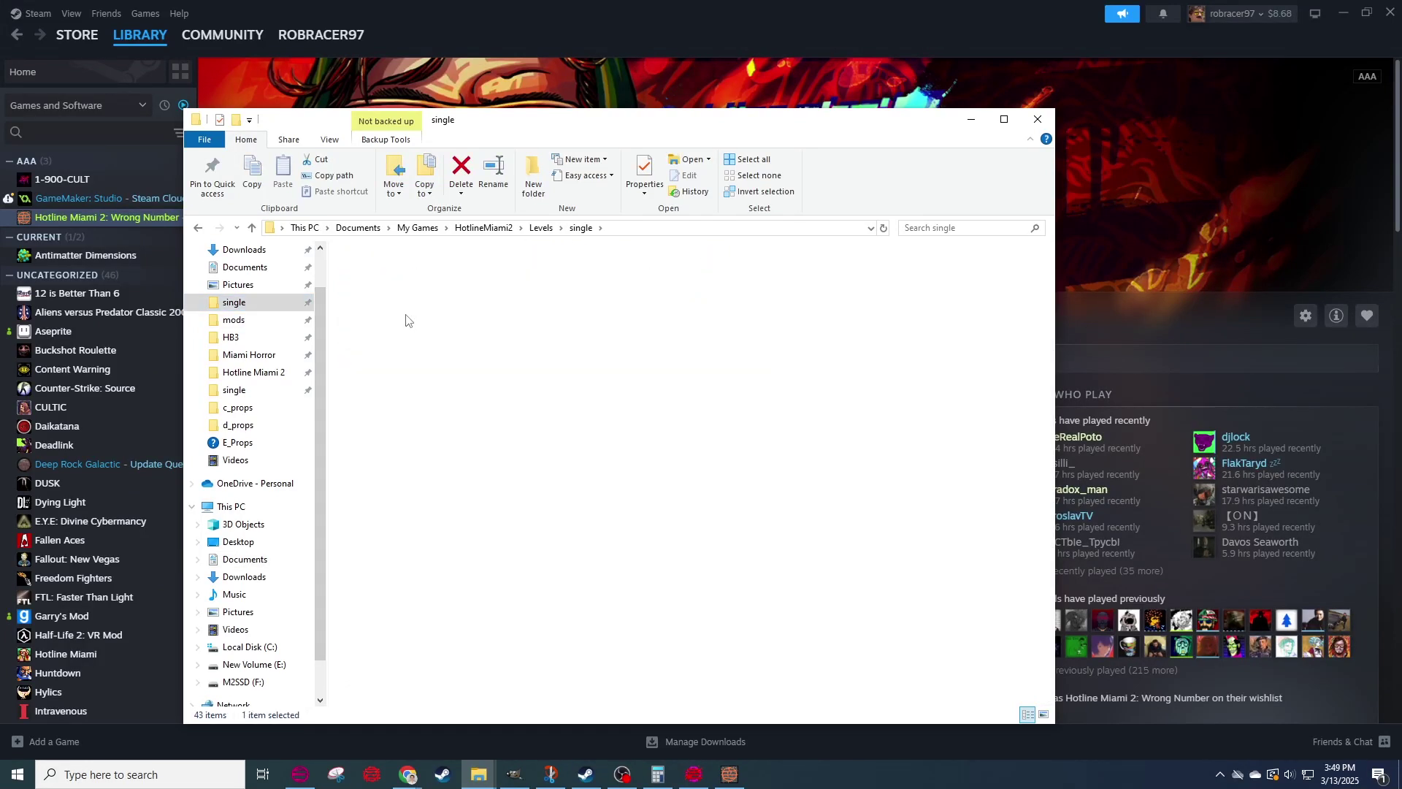
right_click(403, 305)
click(438, 377)
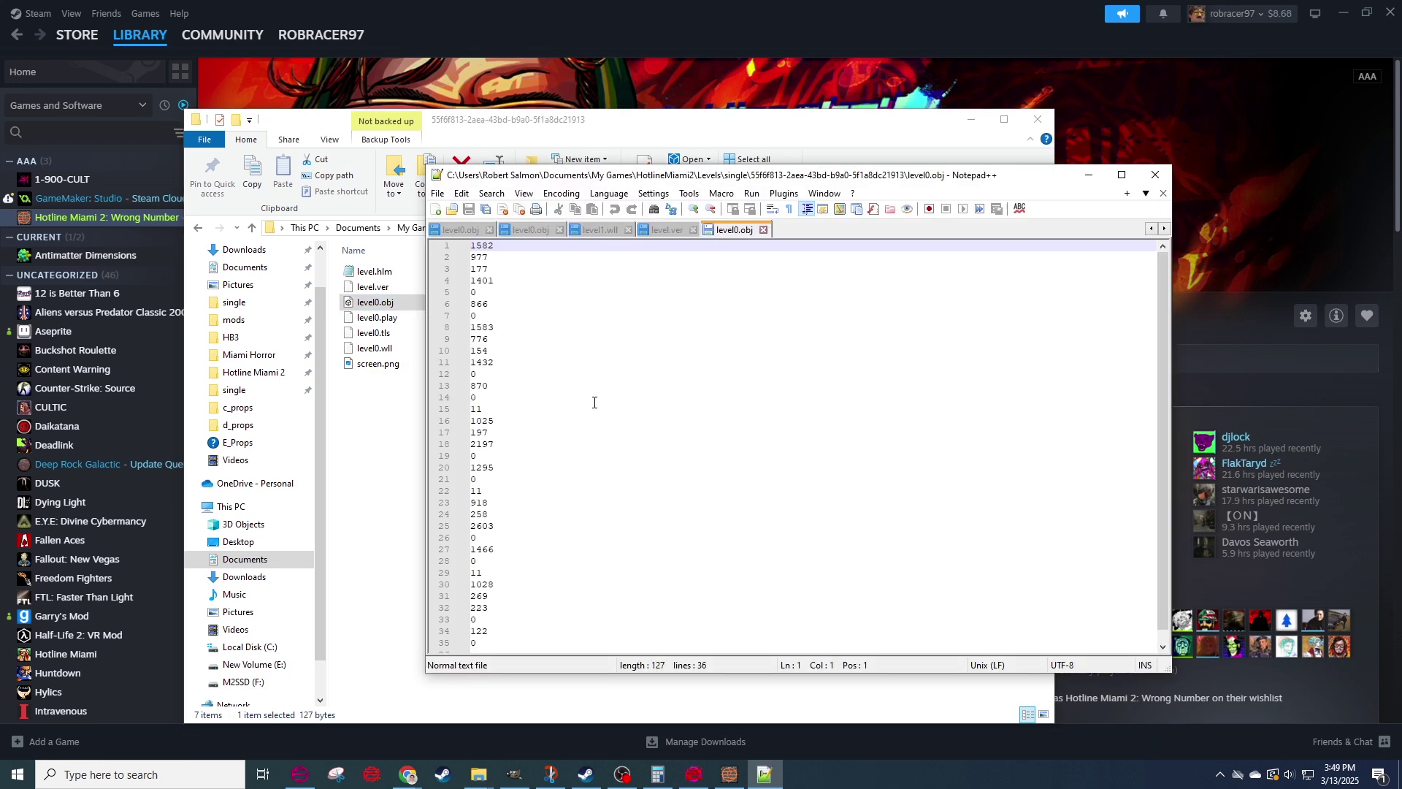
key(ctrl+f)
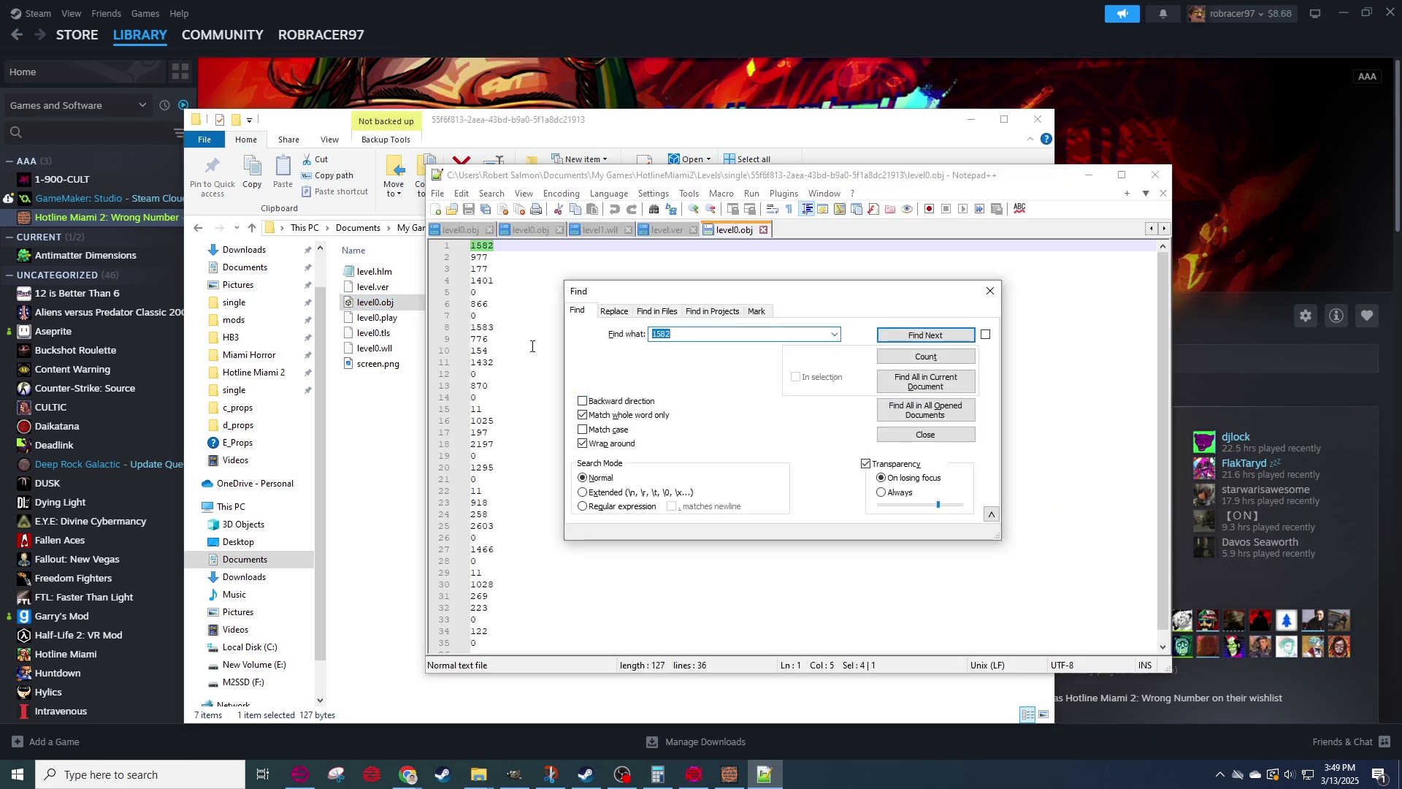
scroll(521, 430, down, 1)
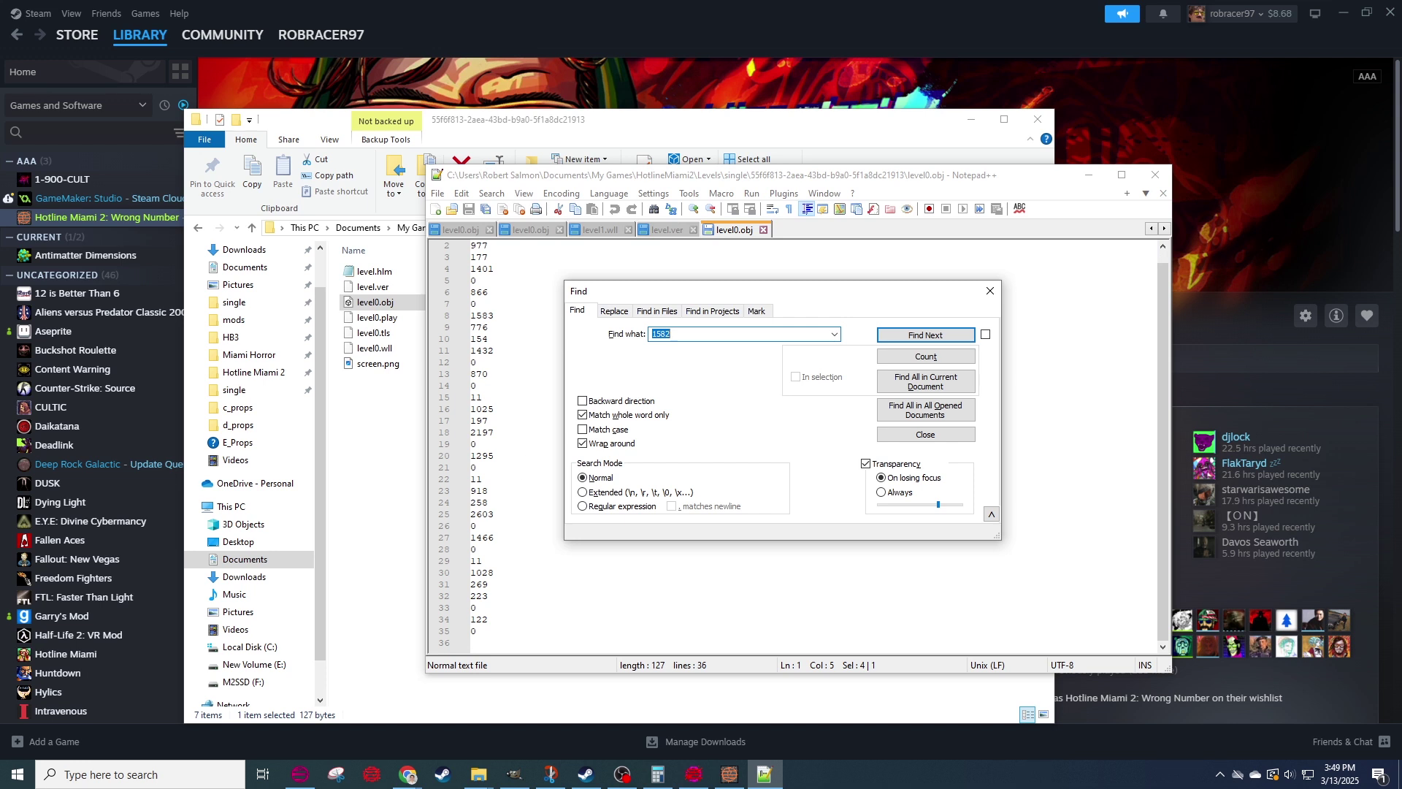
Search objects.html in Chrome for "booze" and examine the object's key and the neighbouring furniture entries.
key(alt+Tab)
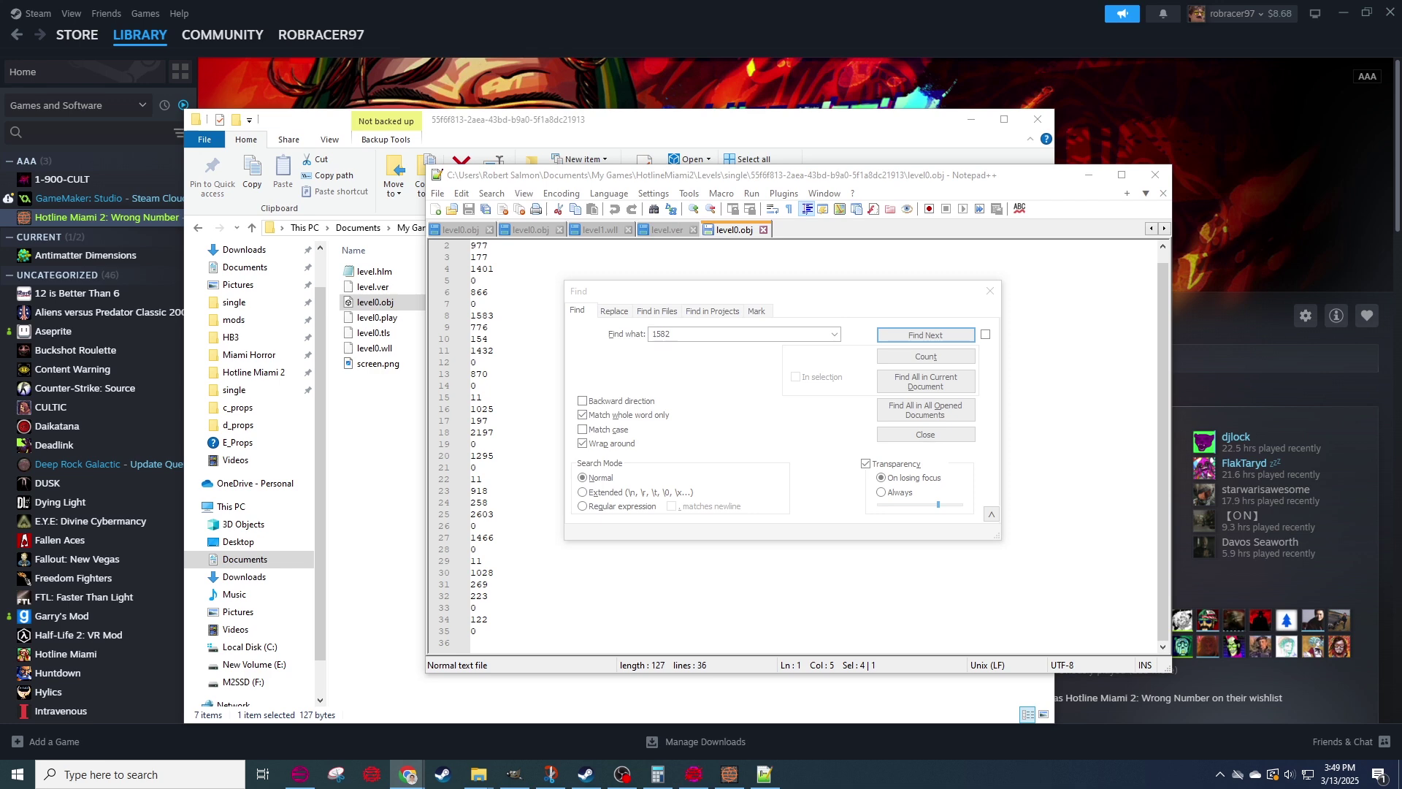
drag(0, 117, 536, 102)
click(819, 98)
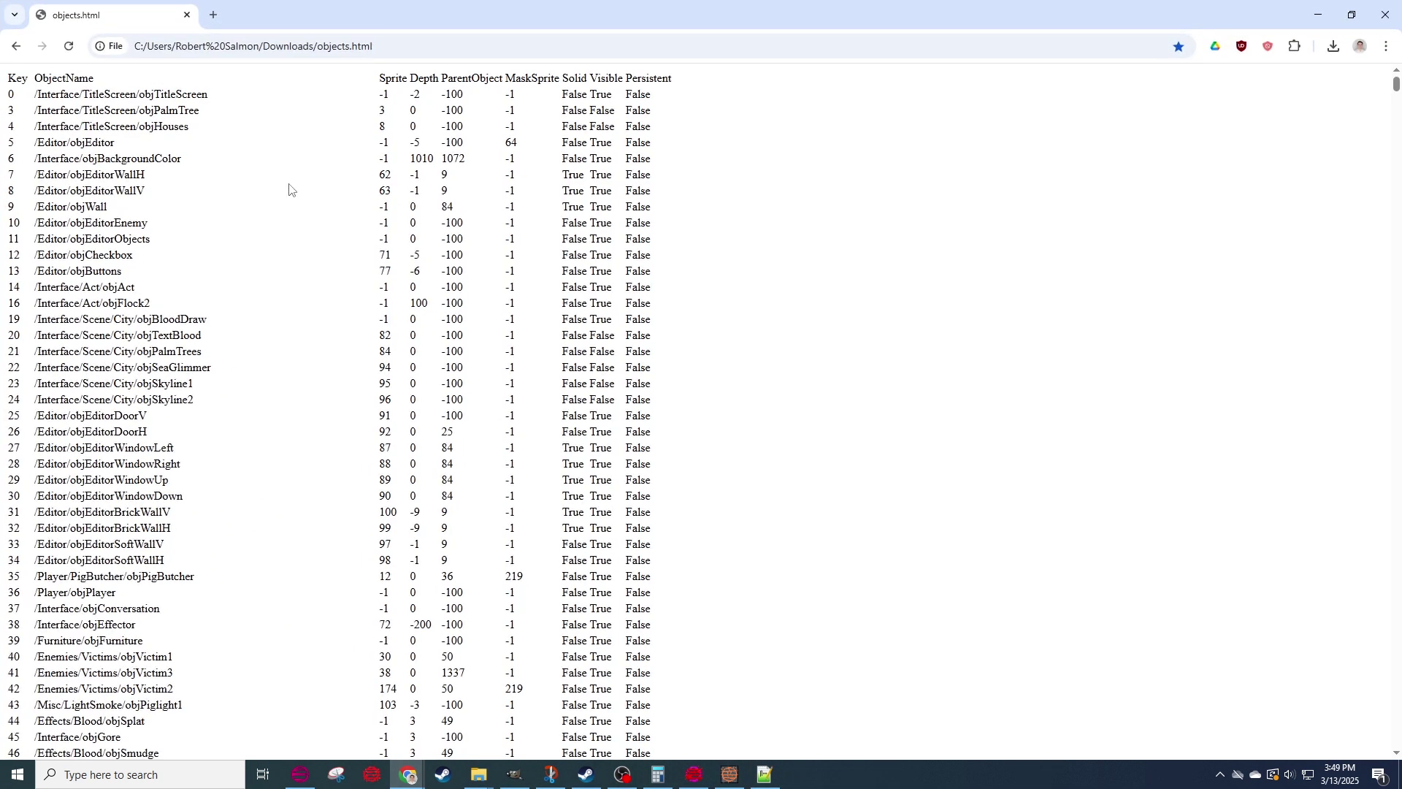
scroll(540, 335, down, 10)
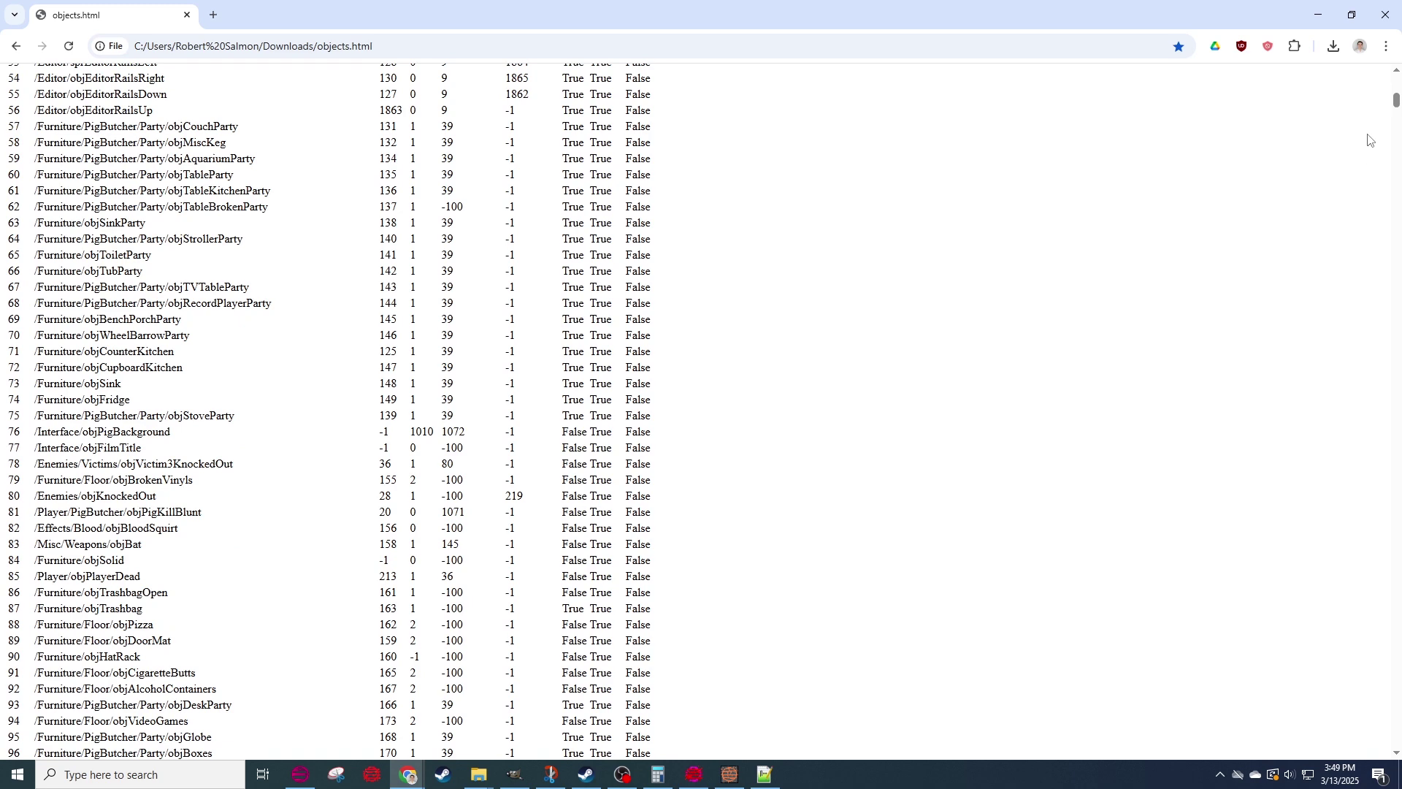
drag(1396, 104, 1400, 78)
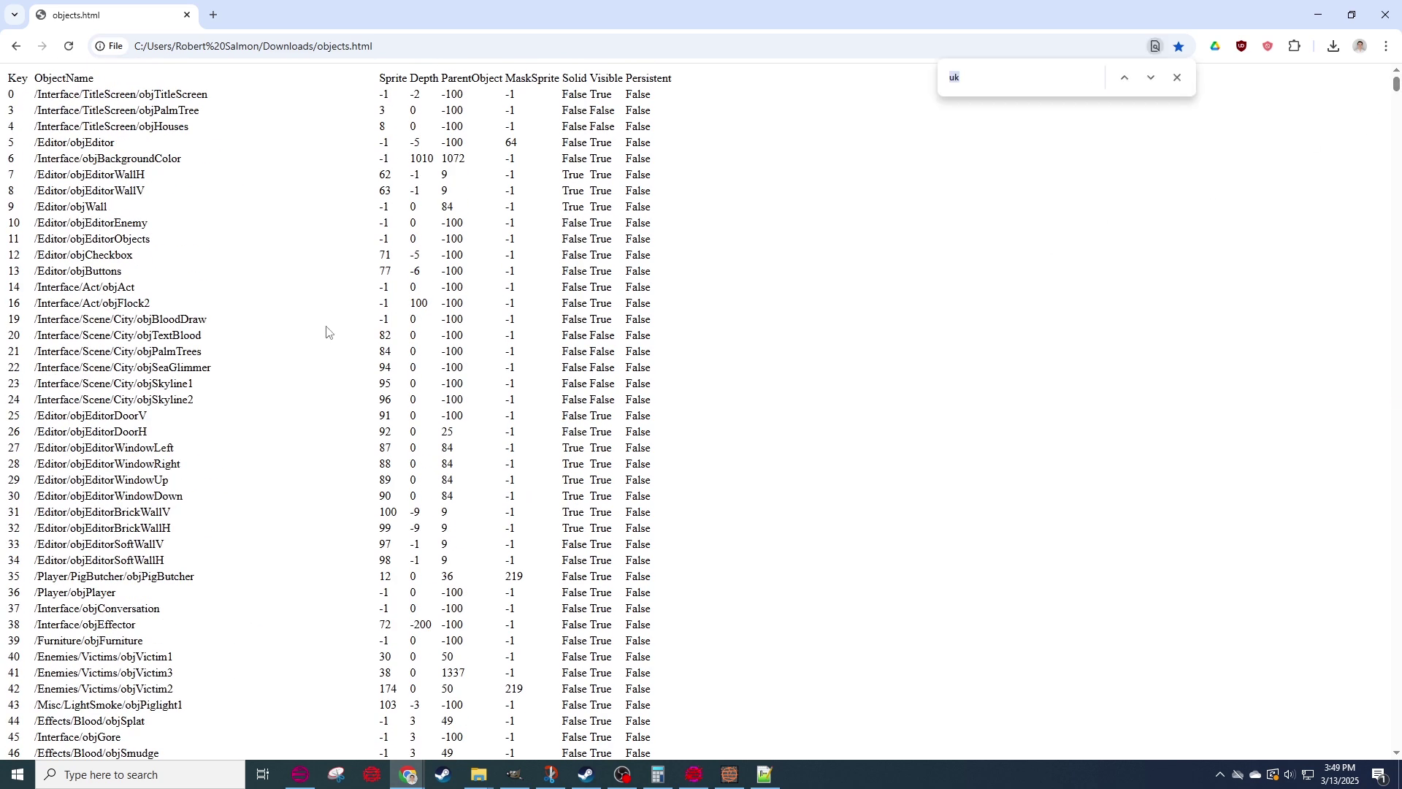
text(booze)
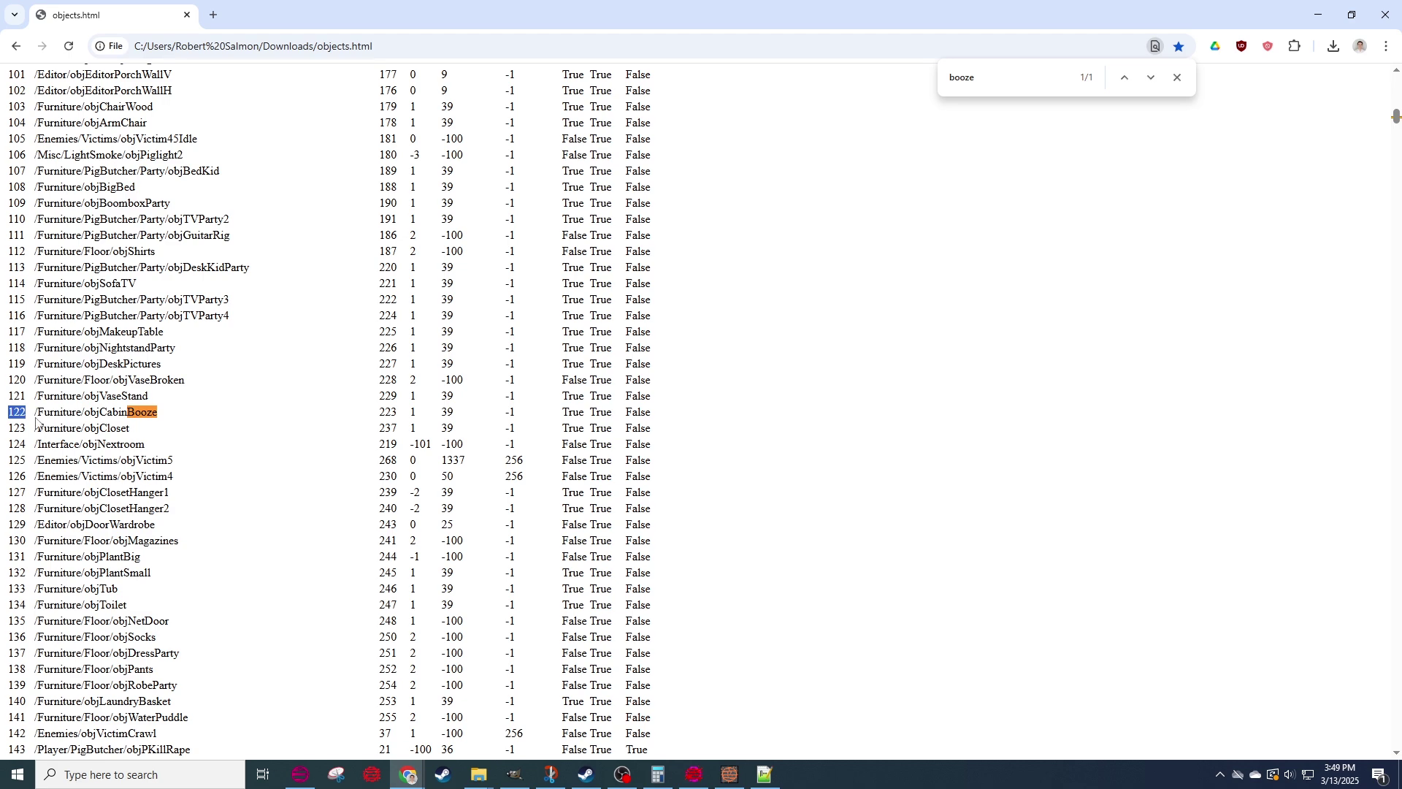
scroll(54, 130, up, 20)
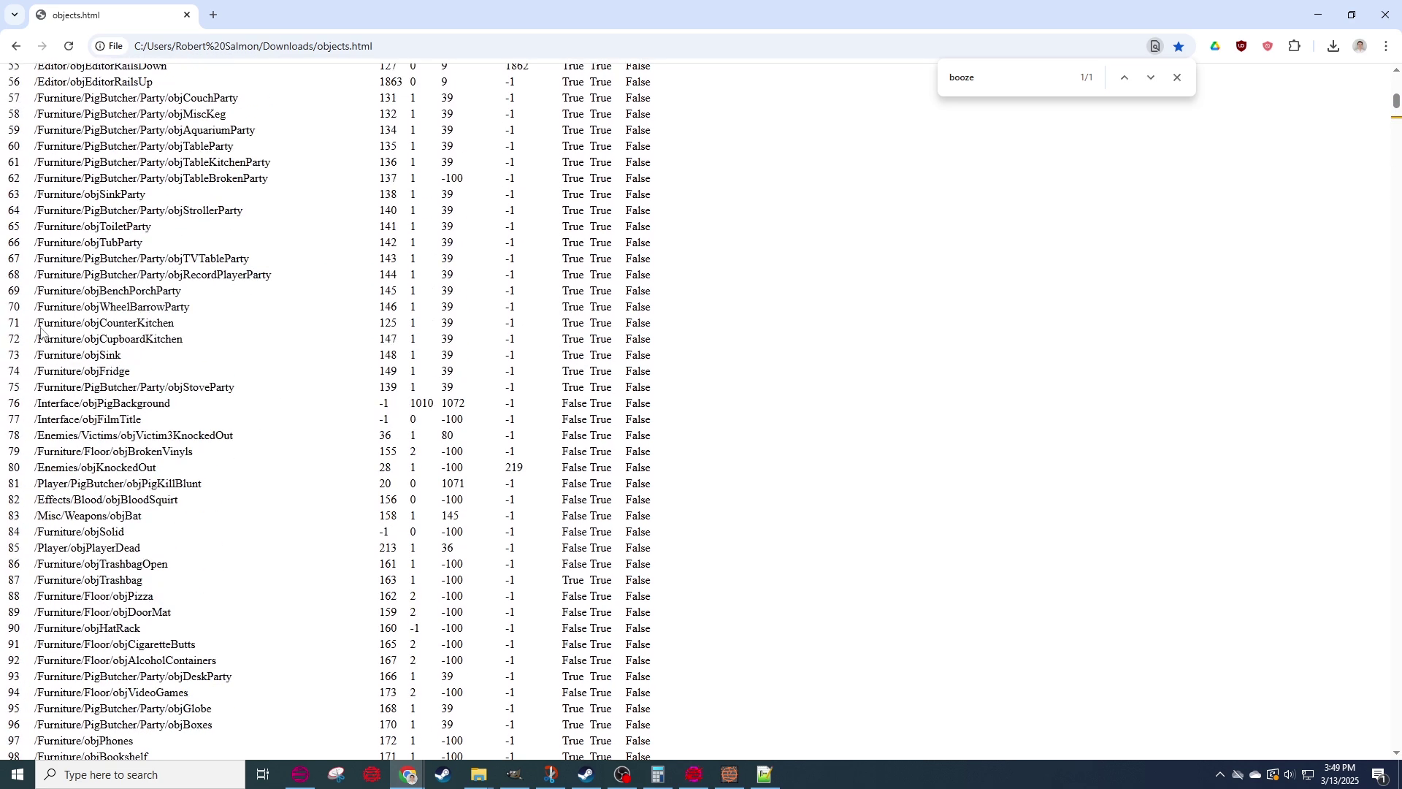
scroll(12, 276, down, 10)
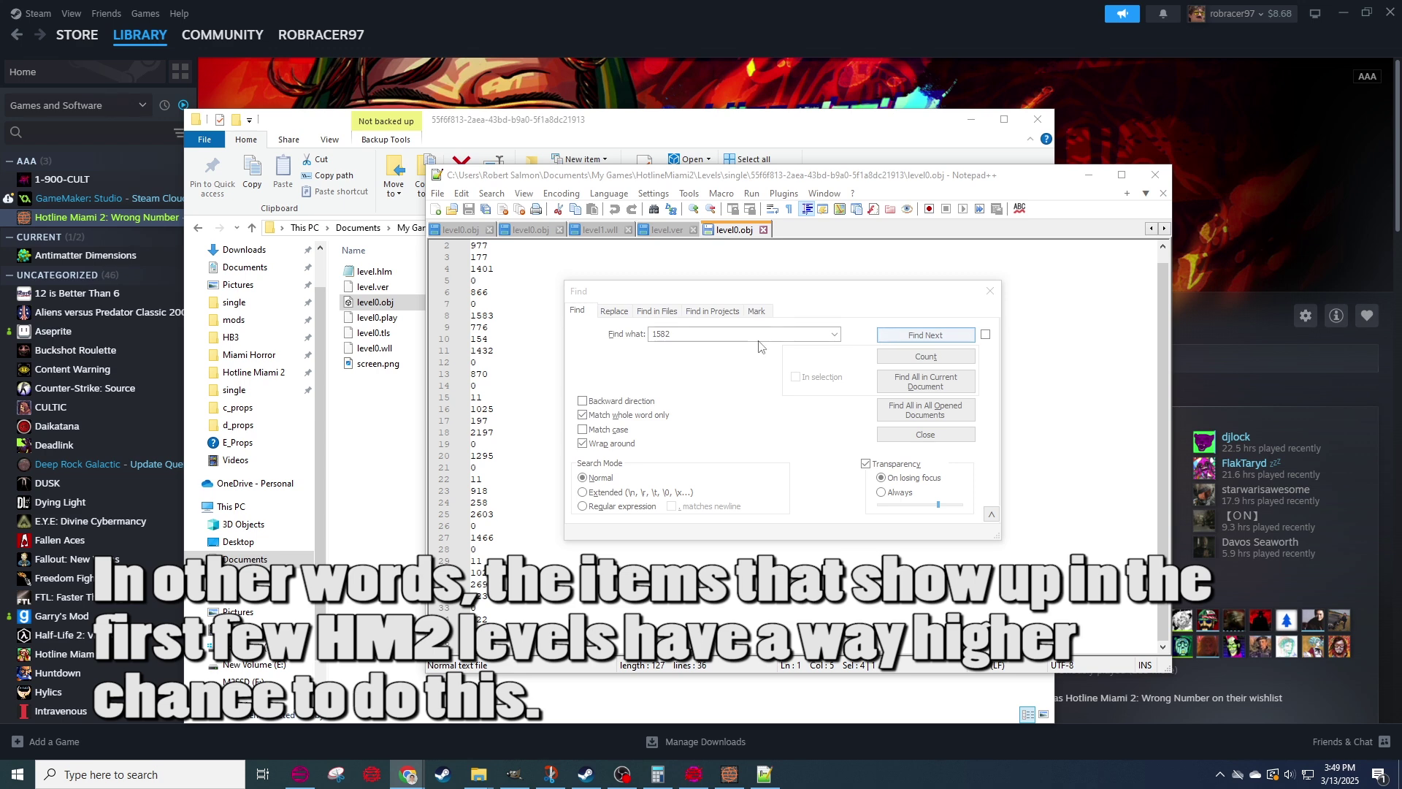
Find object ID 122 in level0.obj in Notepad++ and replace it with 1985.
click(573, 335)
click(912, 336)
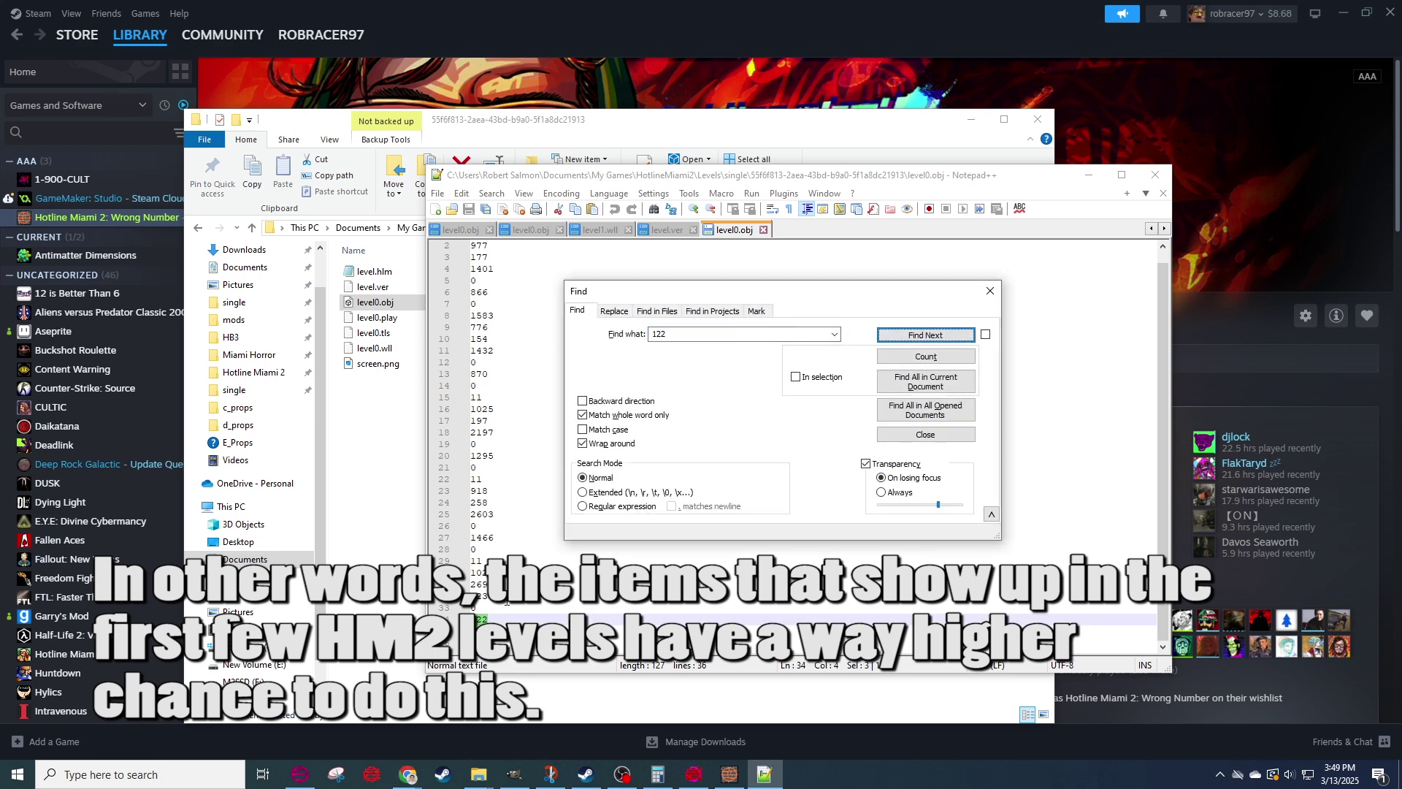
drag(499, 618, 460, 614)
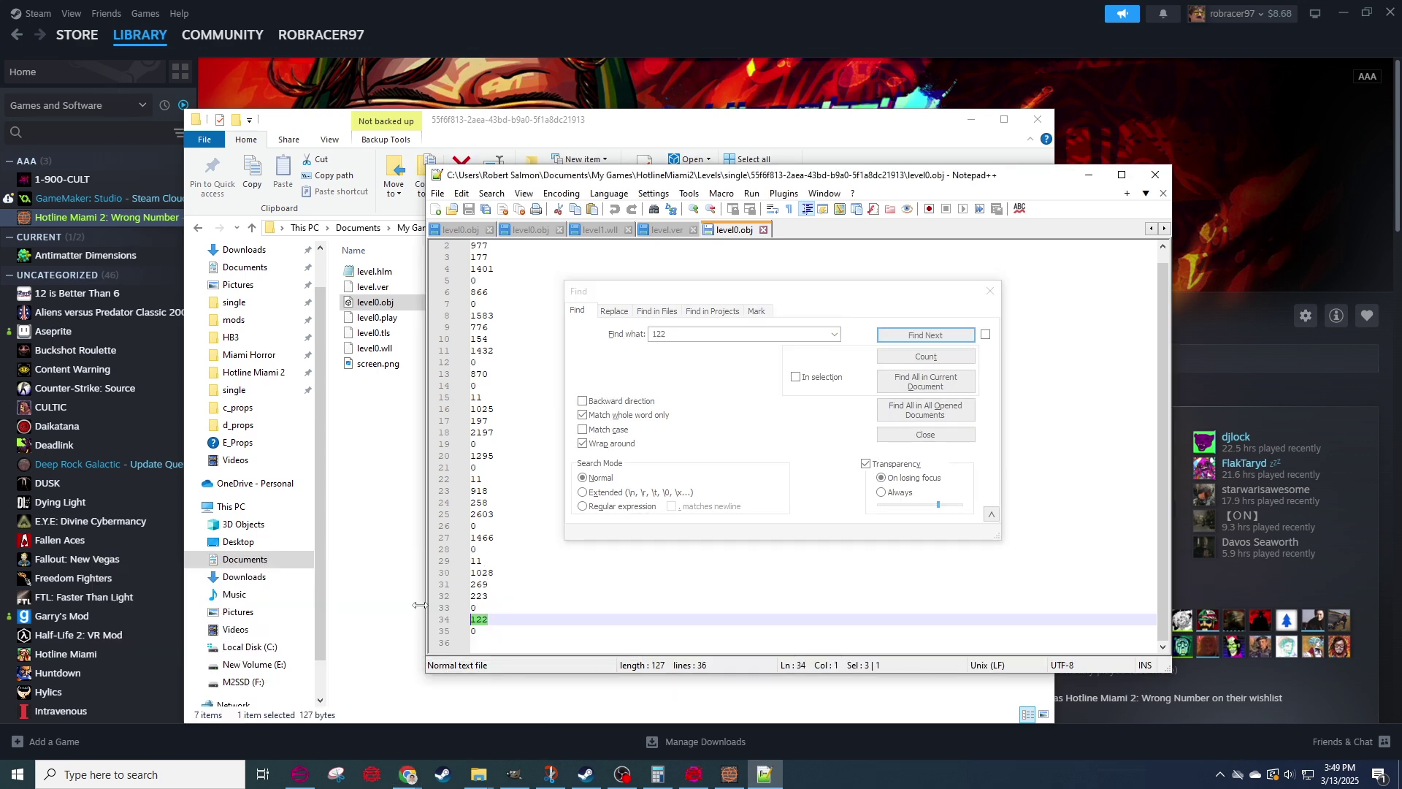
text(1985)
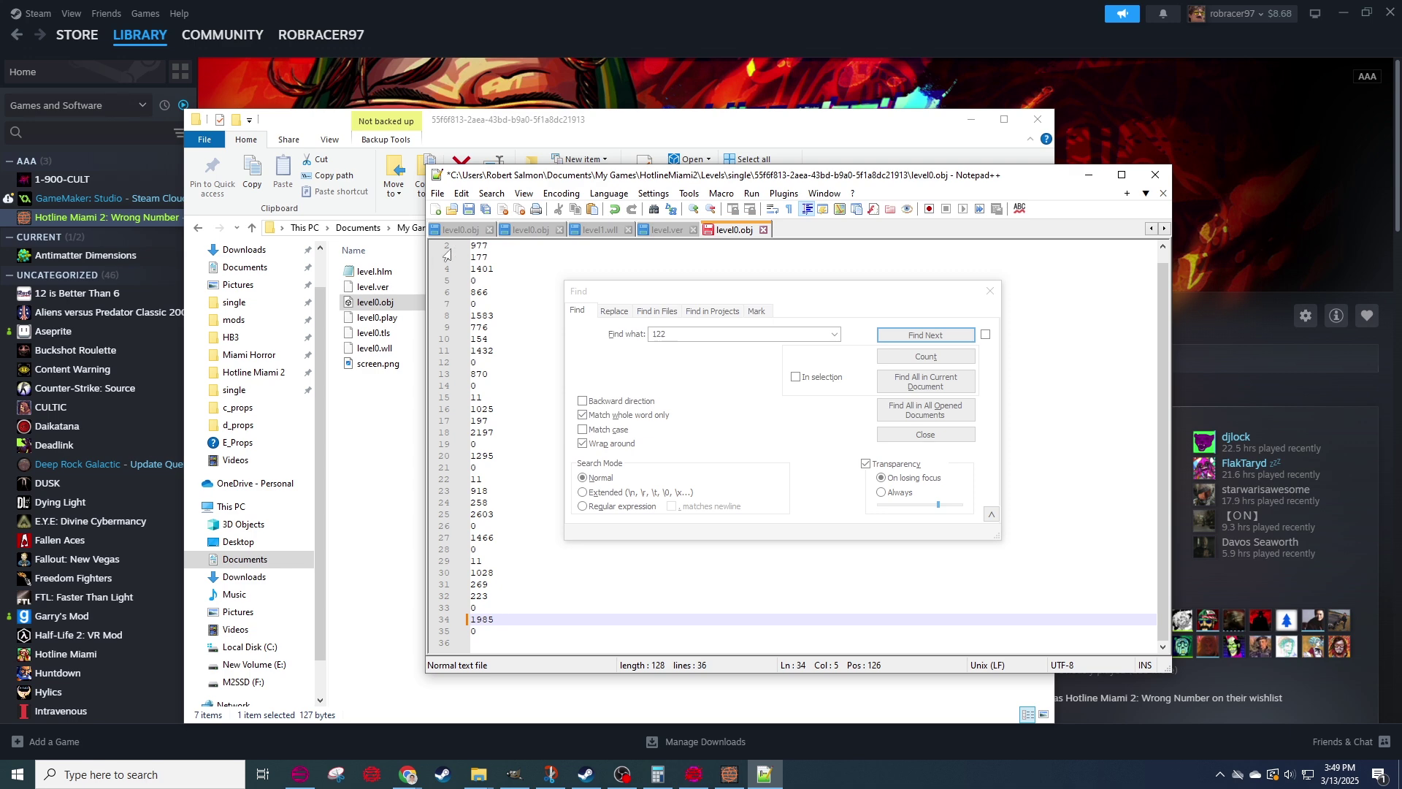
Switch to Hotline Miami 2 and playtest the level by walking around the acid bath, the table and the yellow barrels.
click(754, 778)
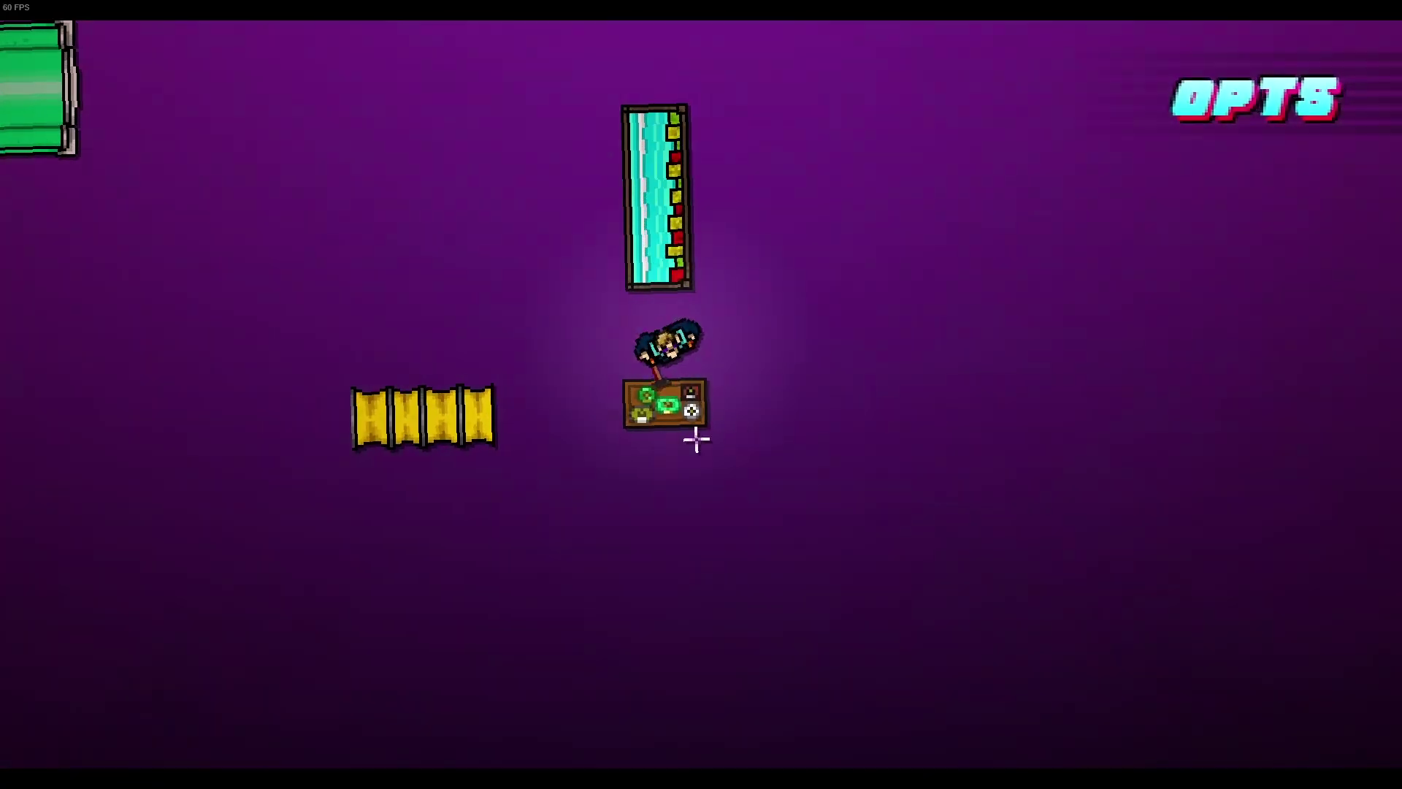
key(a)
key(w)
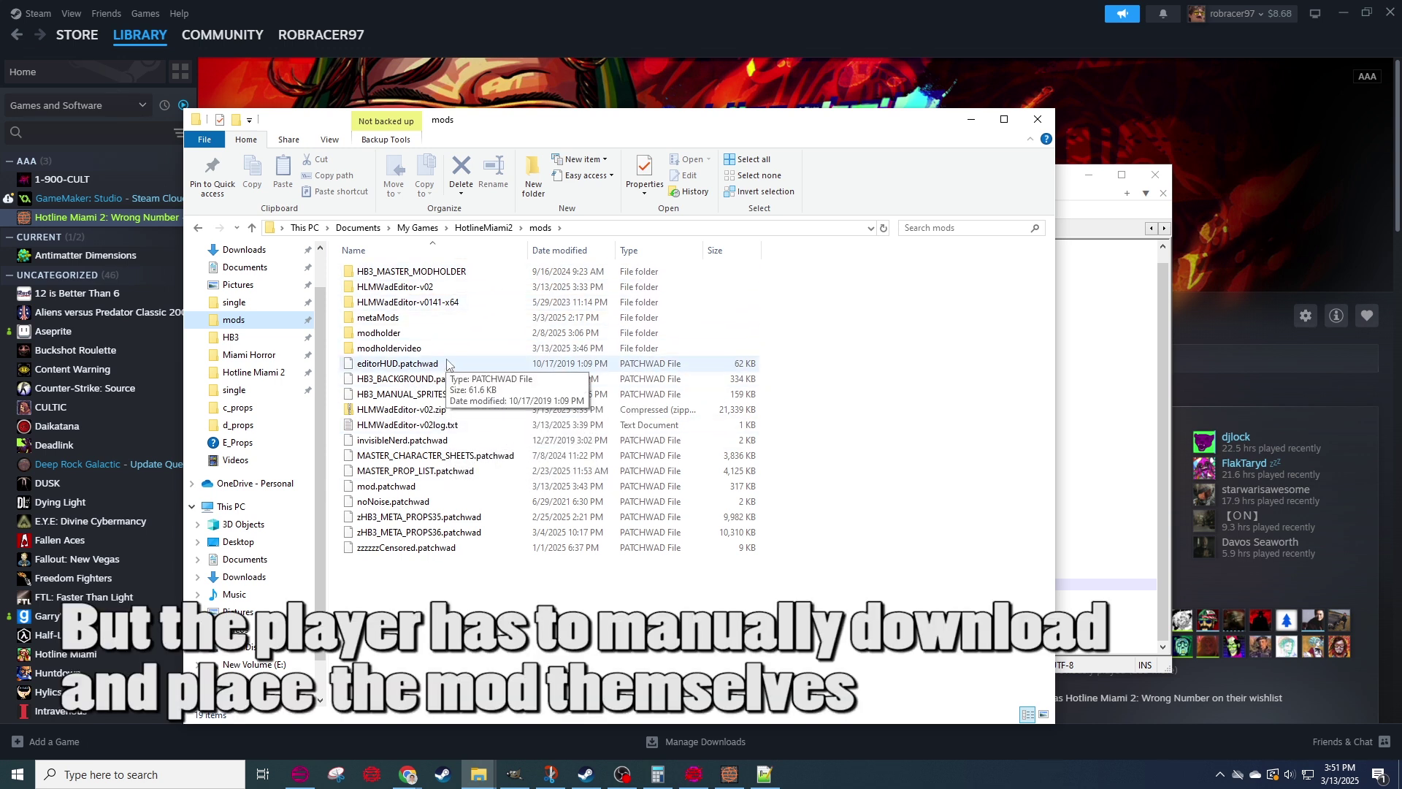
Copy mod.patchwad from the HotlineMiami2 mods folder into the mods subfolder of the newest level folder in Levels\single.
click(398, 486)
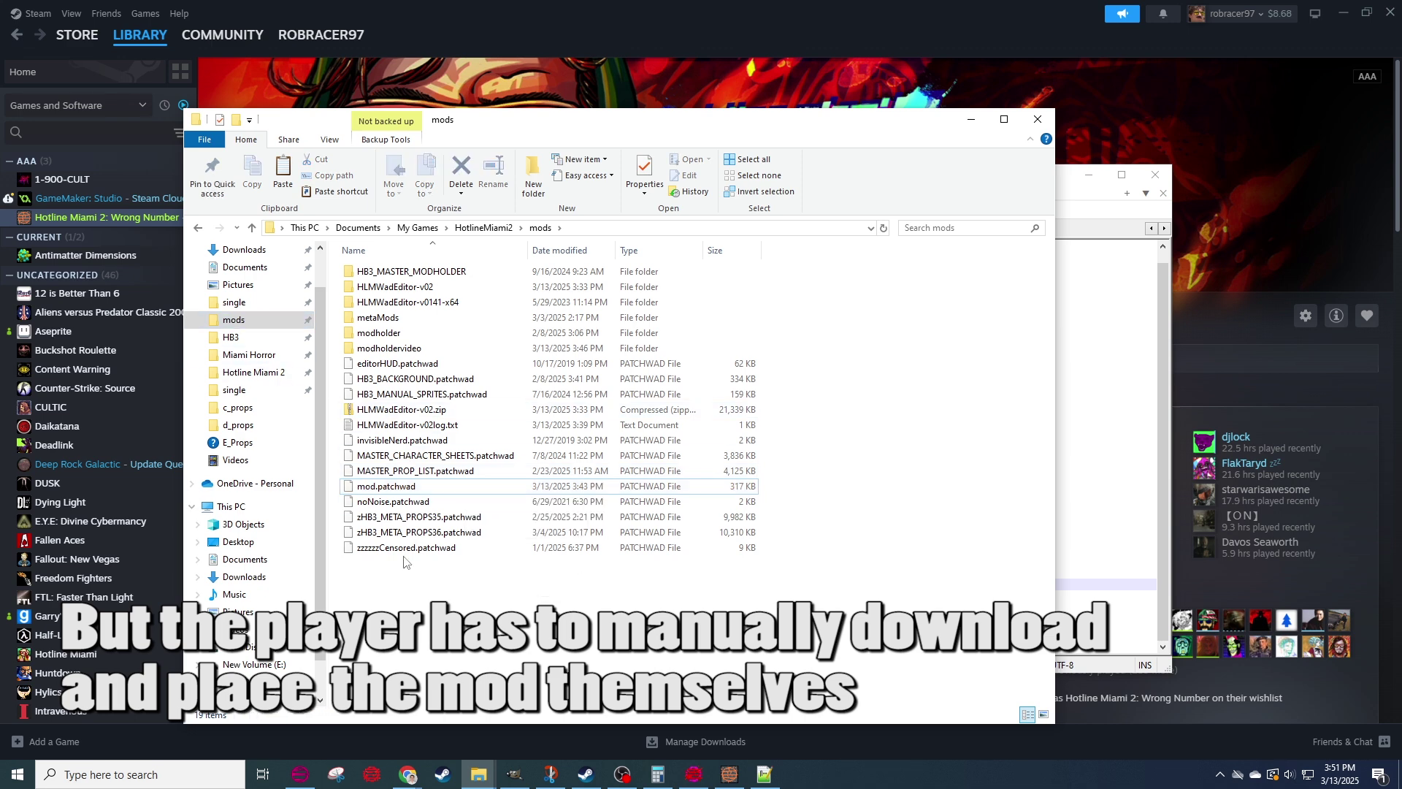
click(234, 302)
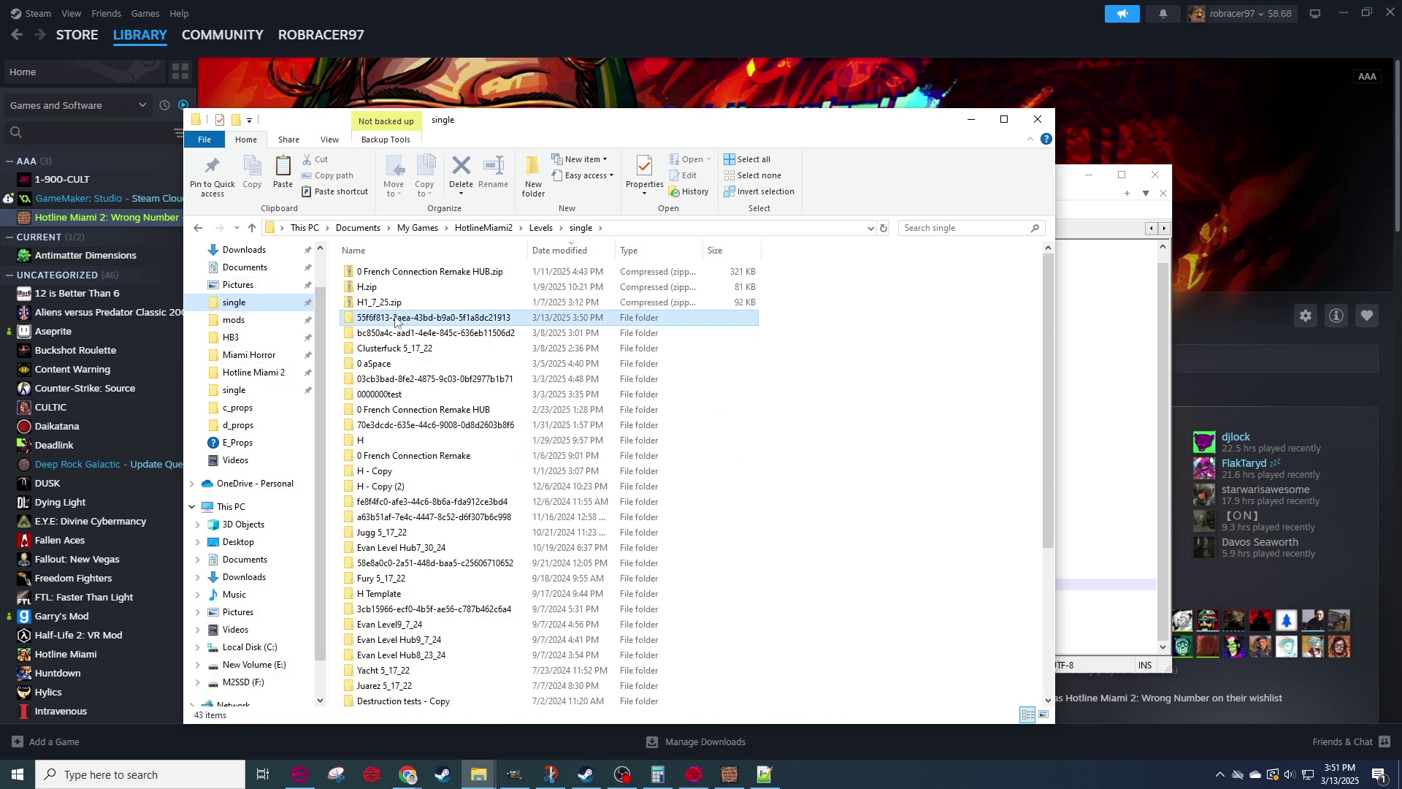
double_click(369, 318)
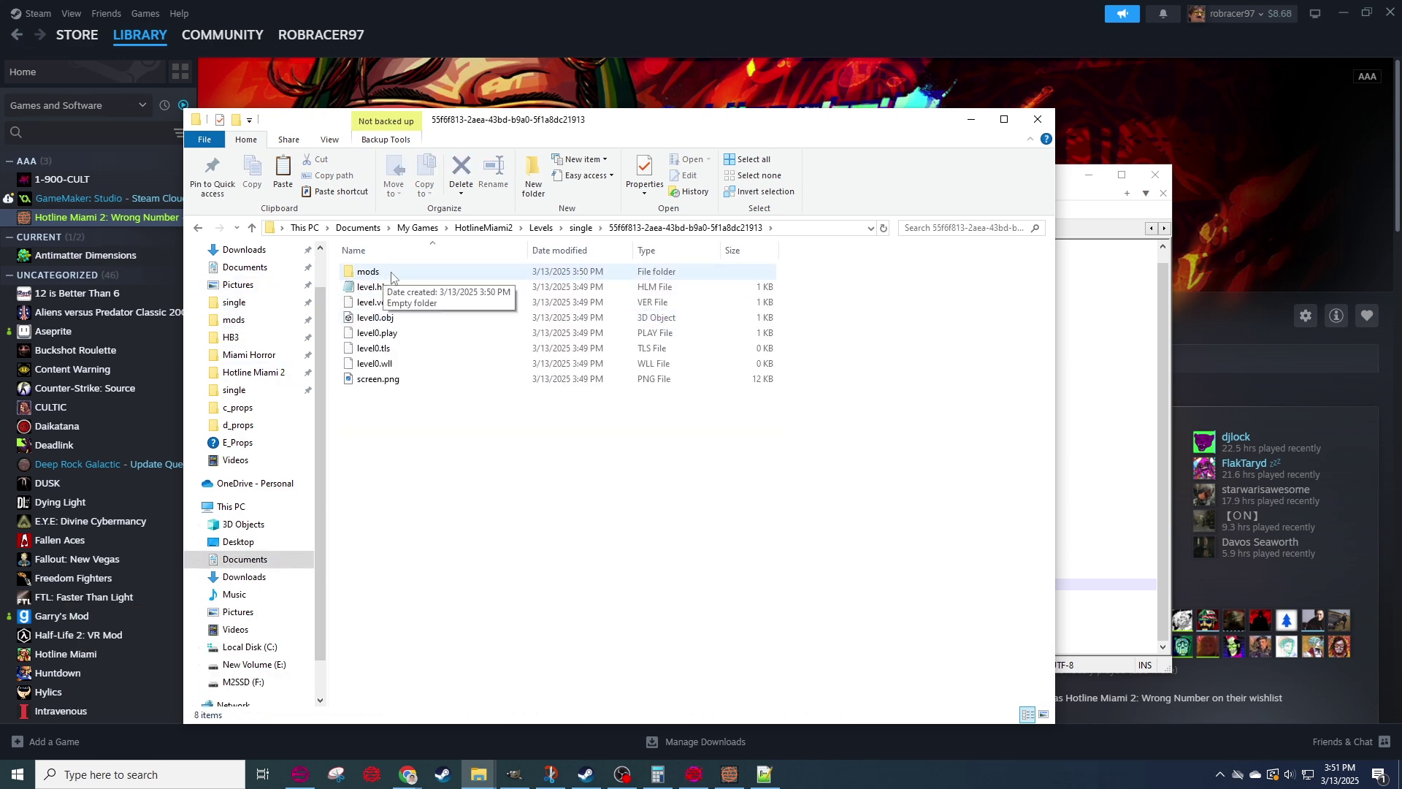
click(239, 121)
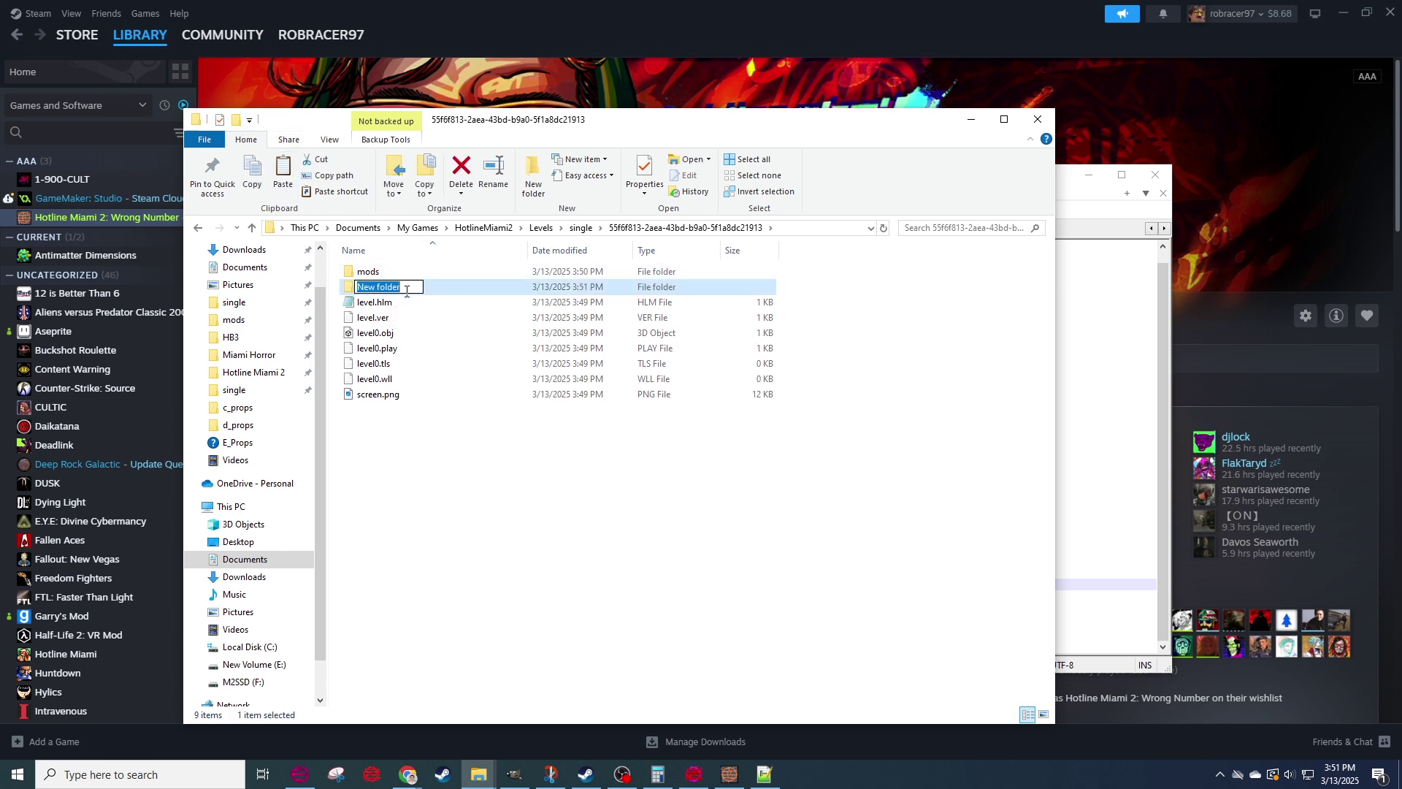
click(442, 517)
double_click(388, 272)
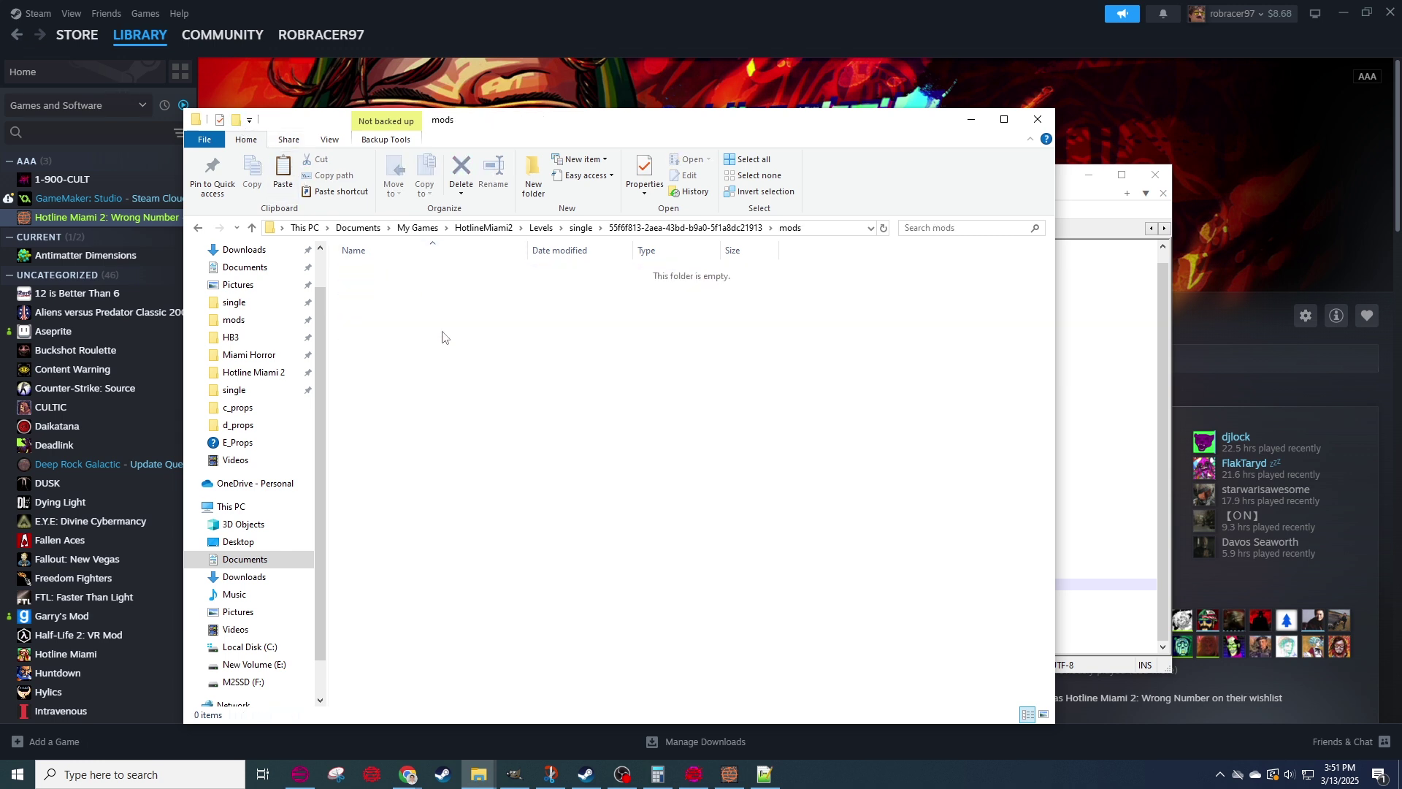
key(ctrl+v)
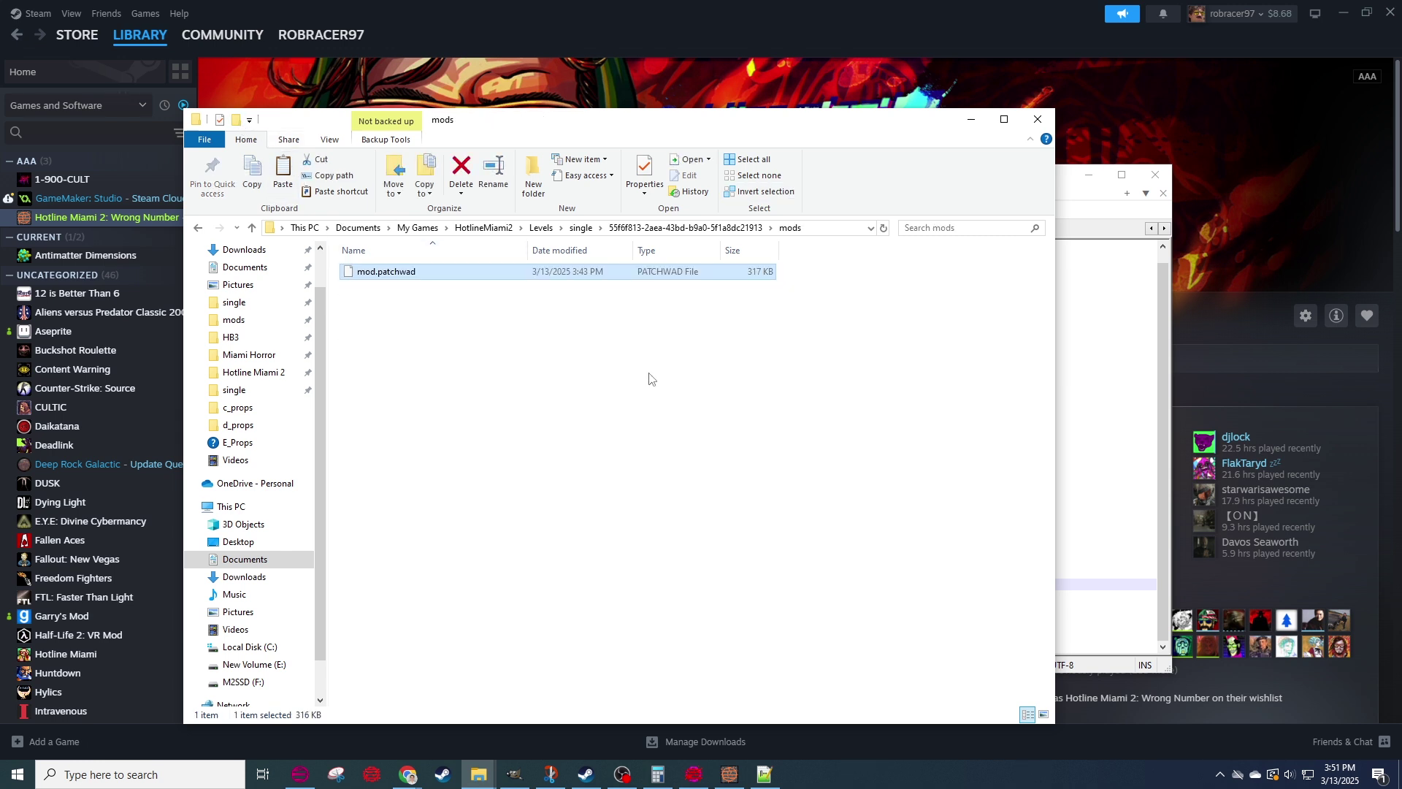
click(431, 351)
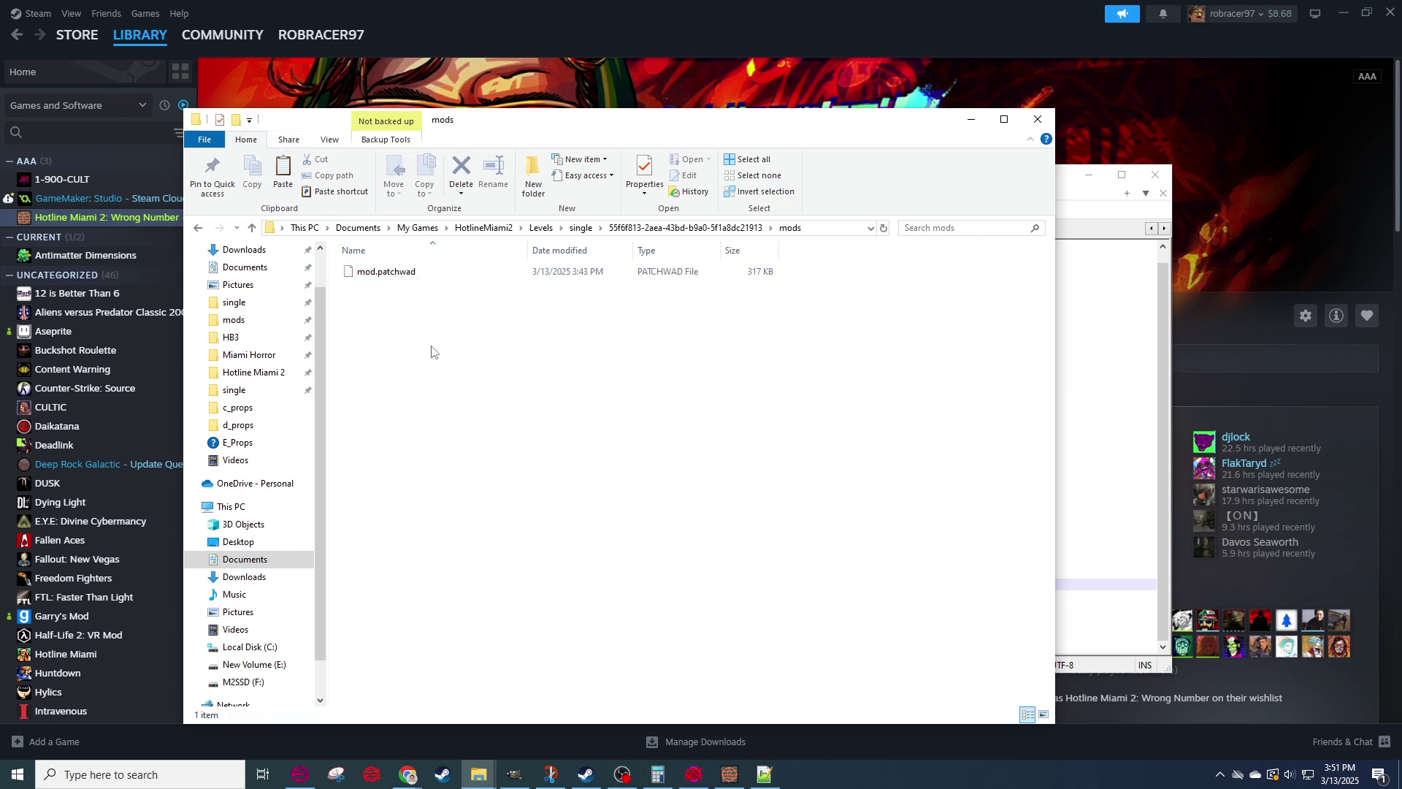
Delete mod.patchwad from the main HotlineMiami2 mods folder.
click(266, 322)
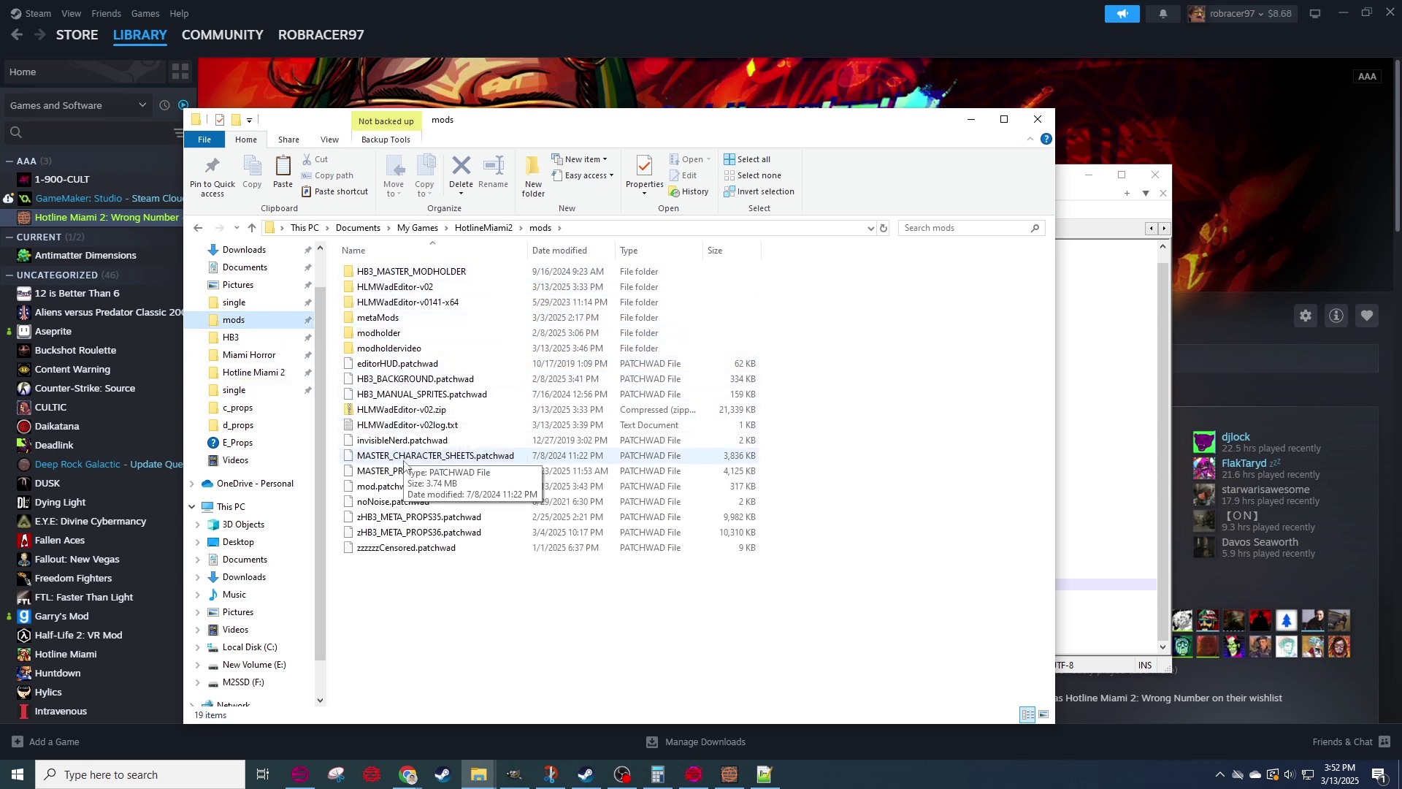
click(387, 485)
key(Delete)
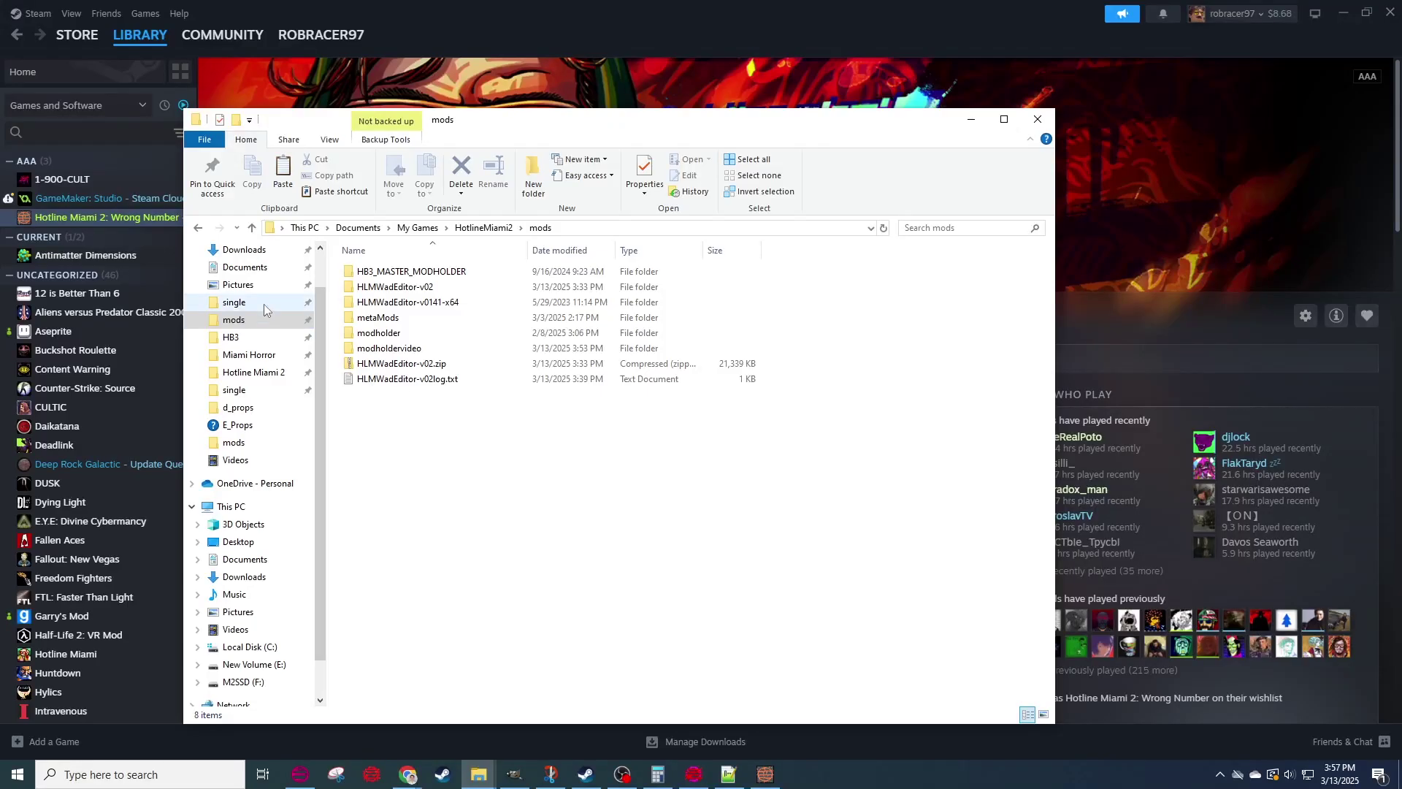
Check the mods subfolder of the newest level folder in Levels\single and switch back to the game.
click(264, 304)
click(387, 321)
double_click(388, 322)
double_click(388, 288)
click(765, 774)
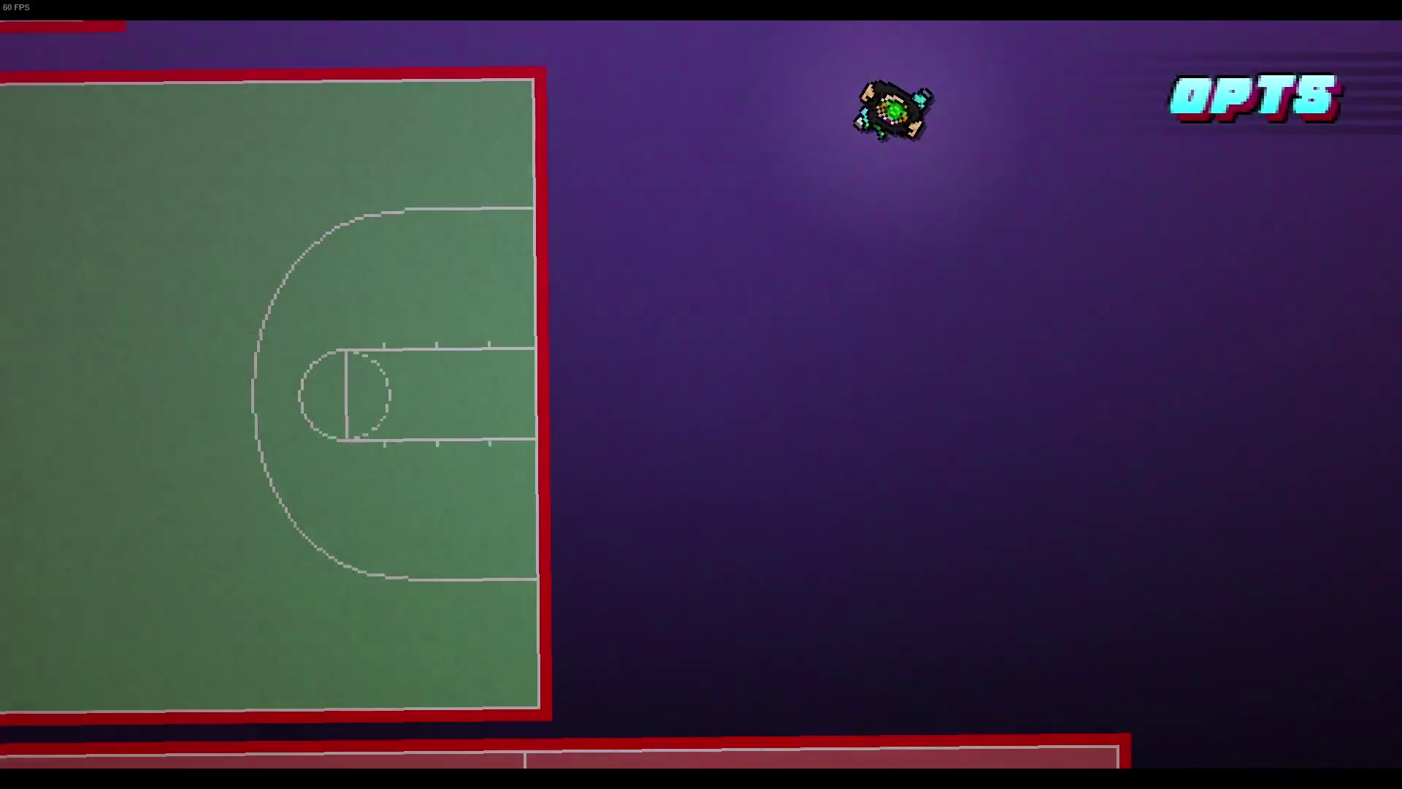
Playtest the level by walking across the green court toward the red one, and leave the playtest.
key(a)
key(s)
key(w)
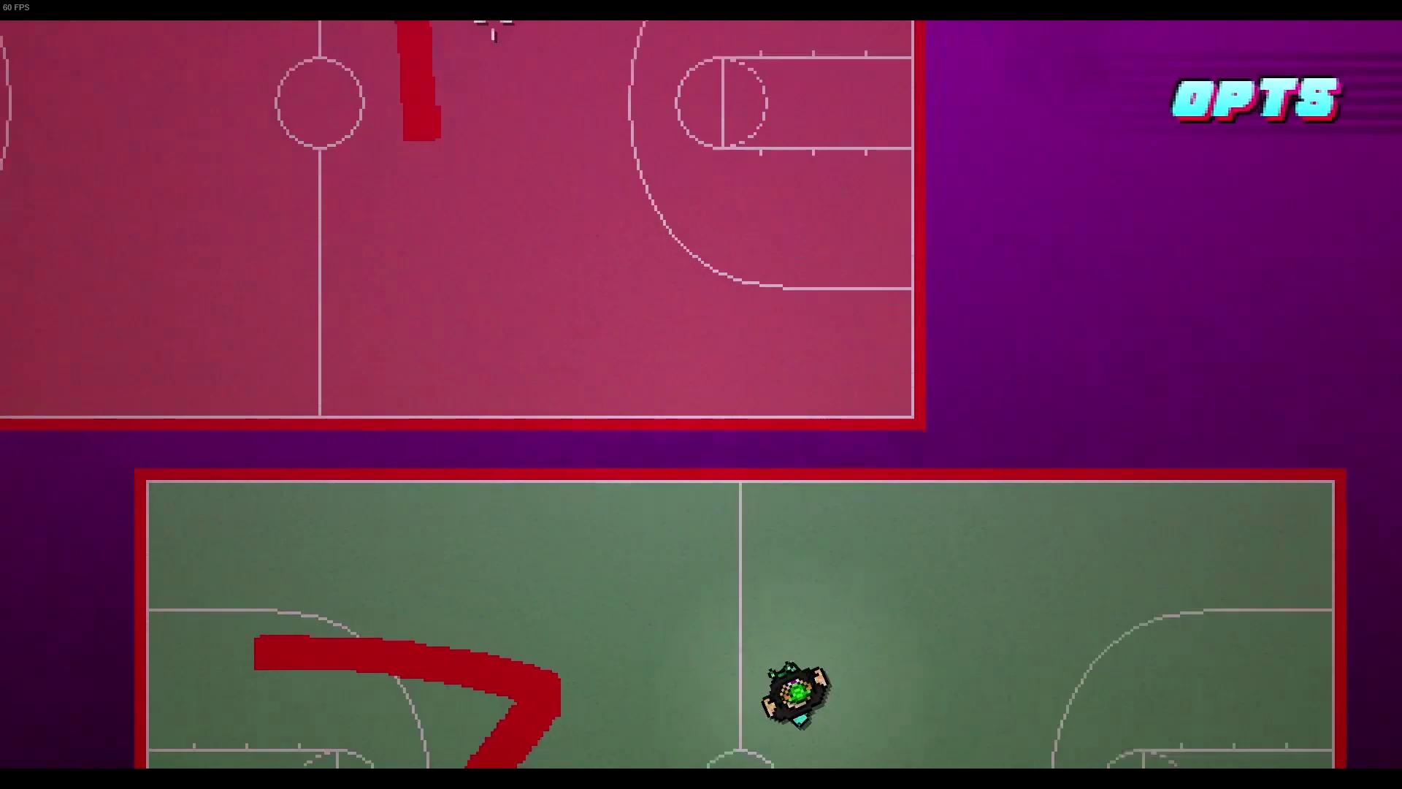
key(w)
key(Escape)
key(Up)
key(Return)
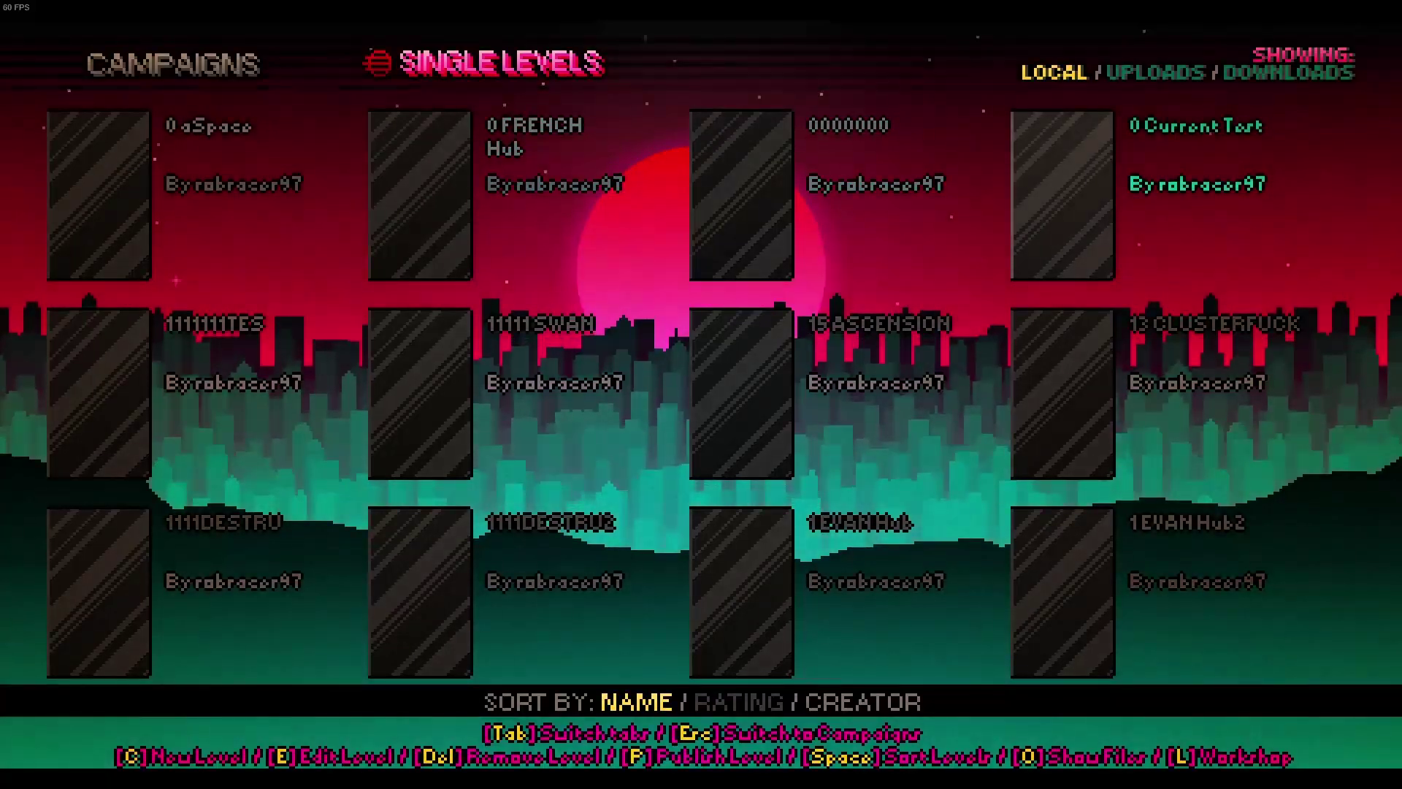
Open the local single level RGWG in the level editor.
key(Down)
key(Down)
key(Down)
key(Down)
key(Down)
key(Down)
key(Down)
key(Down)
key(Down)
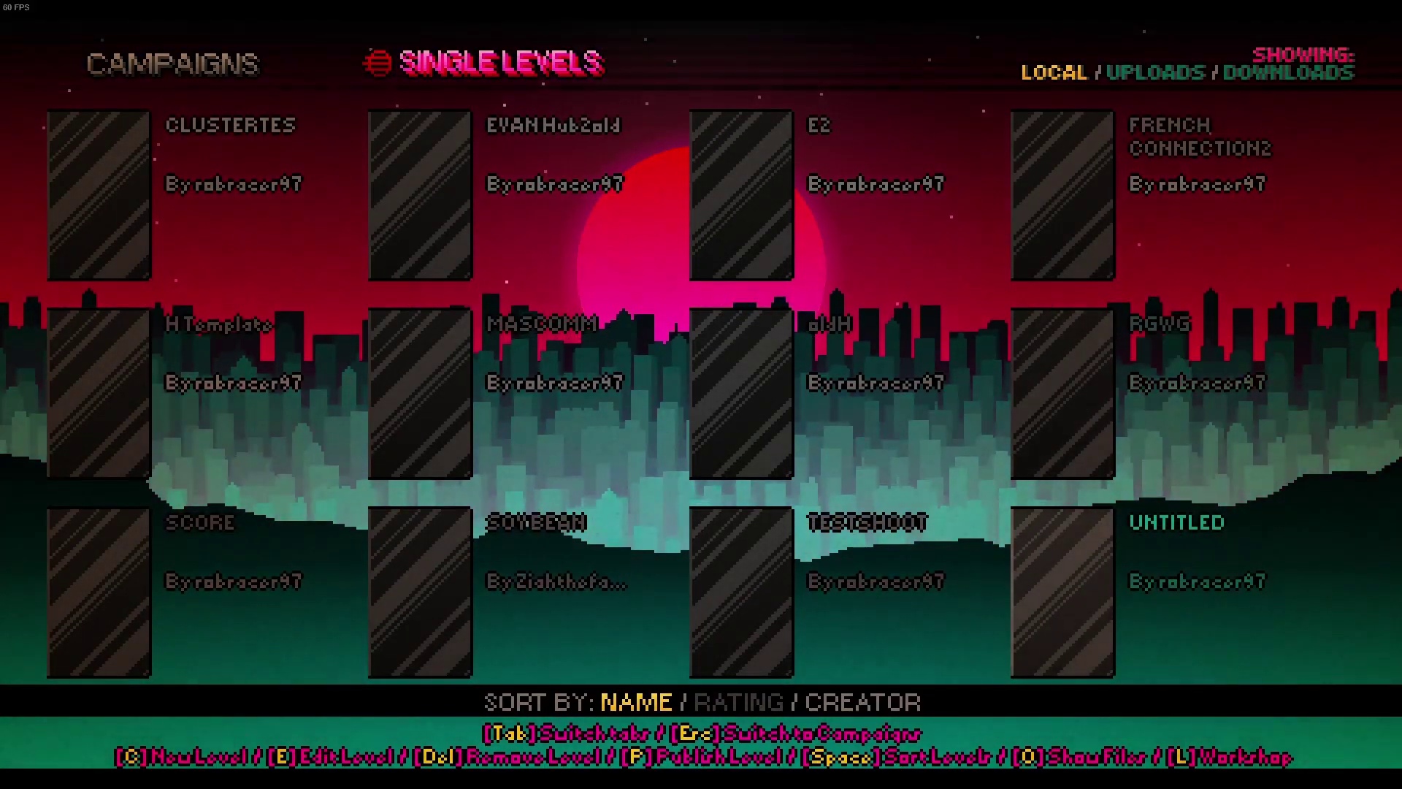
key(Up)
key(e)
key(Return)
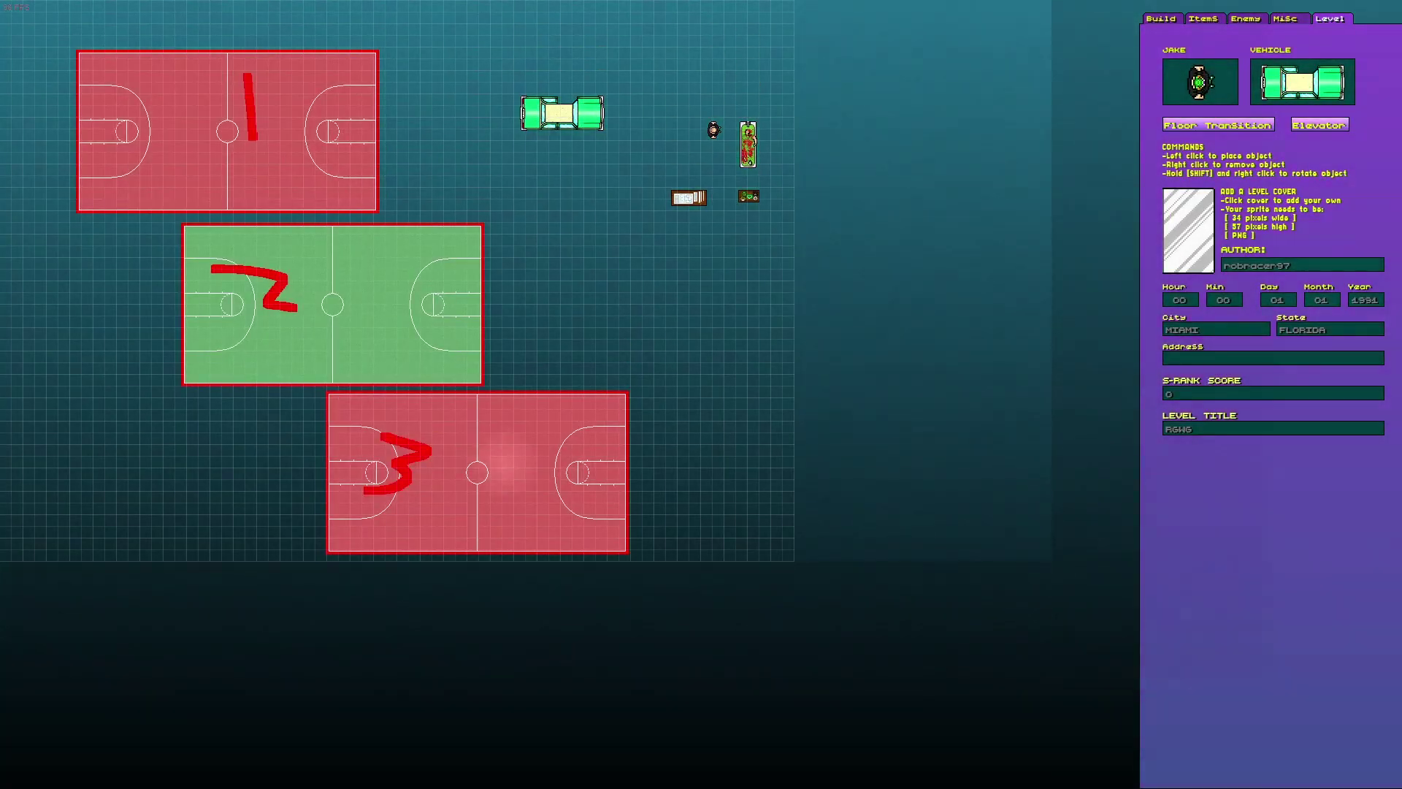
Search the editor items for "court" and select PrisonBasketCourt for placement.
click(1205, 20)
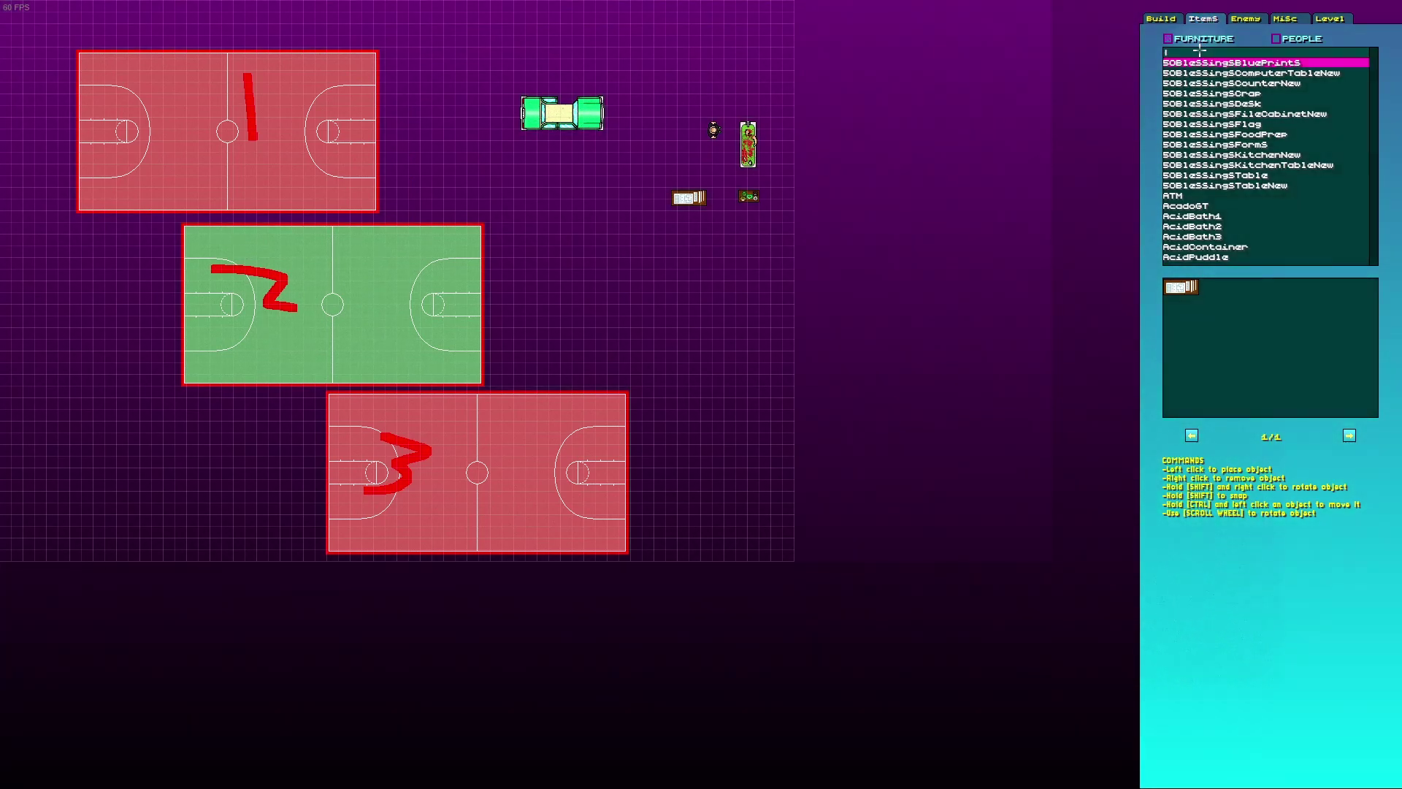
text(cur)
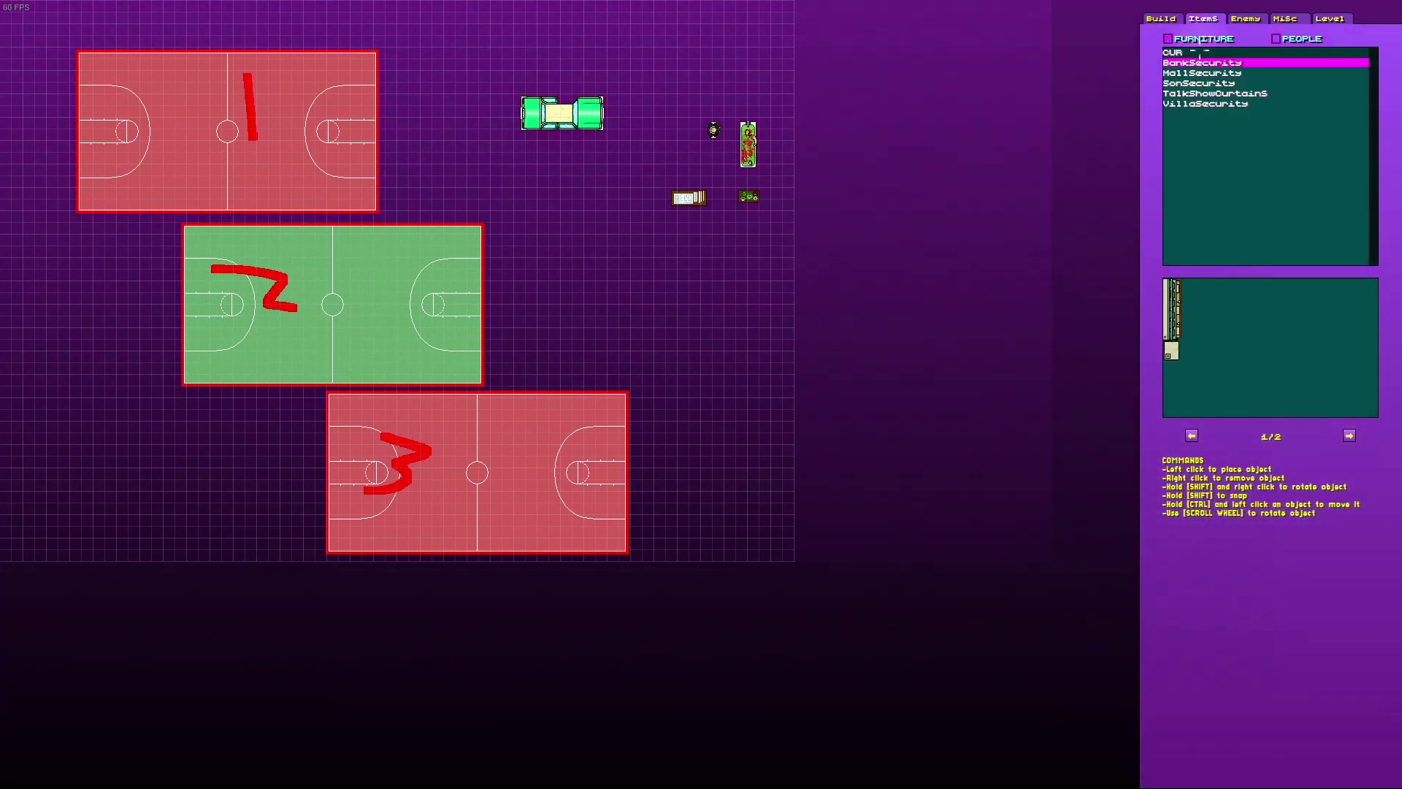
key(BackSpace)
key(BackSpace)
text(ourt)
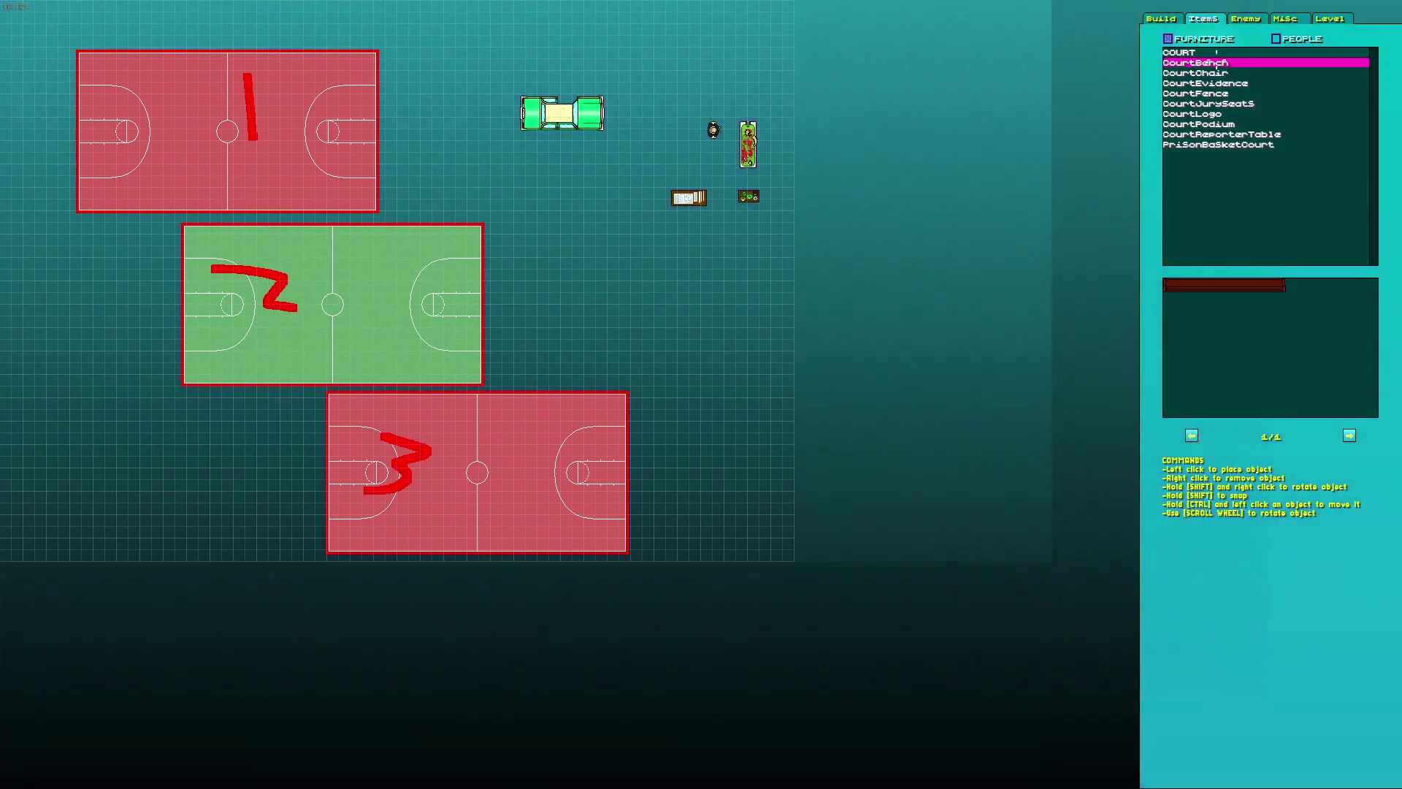
click(1241, 143)
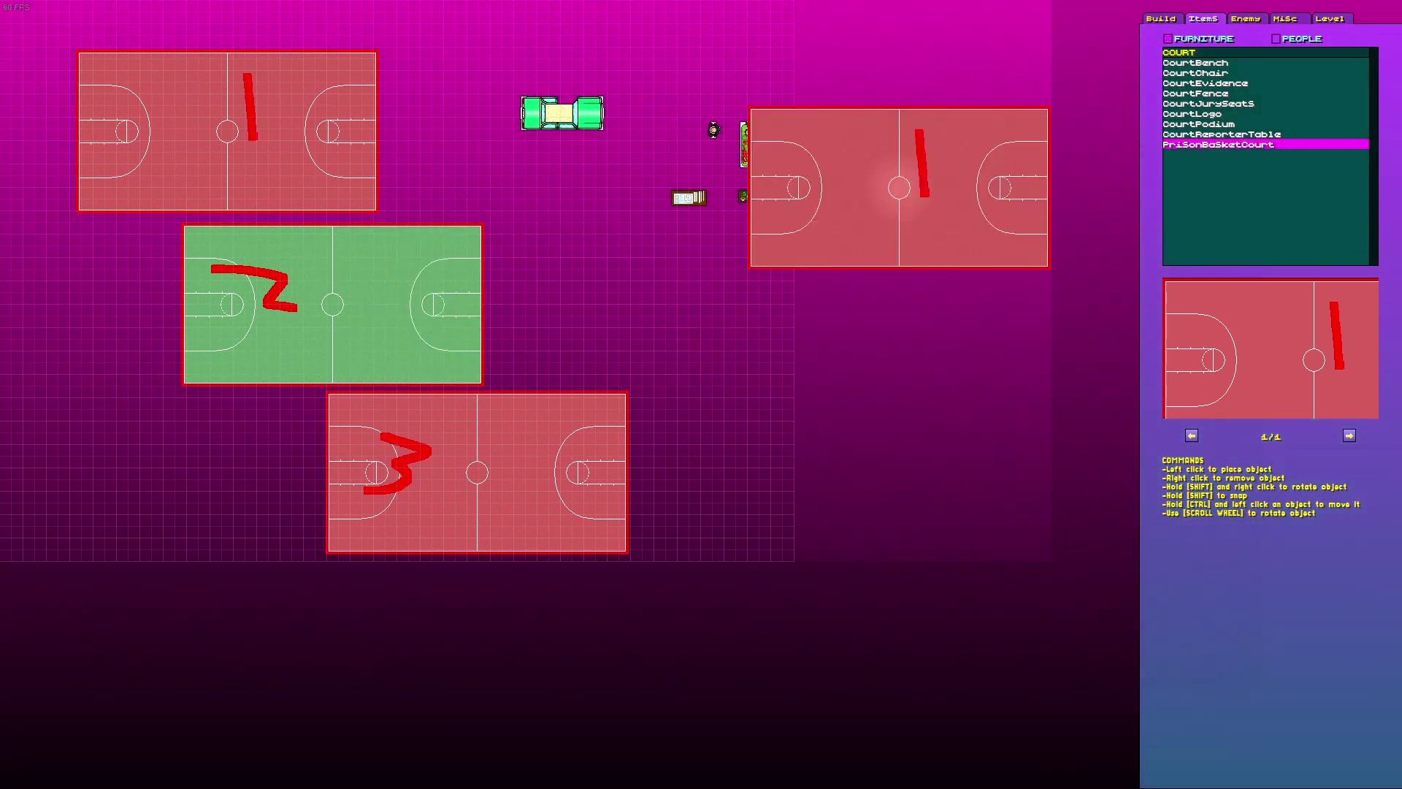
Clear the item search, browse the full item list and pick the BarFans item to preview it.
click(1161, 18)
click(1202, 18)
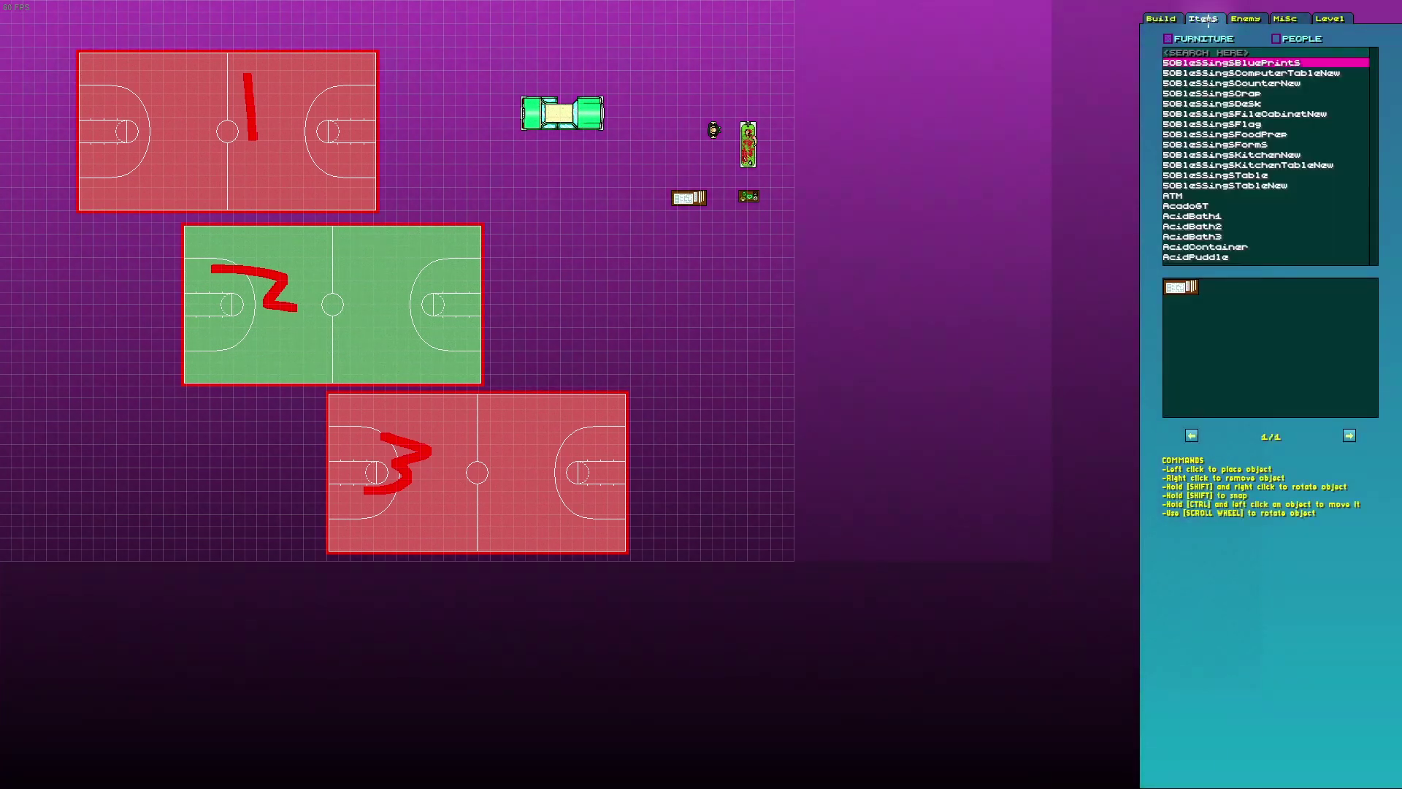
scroll(1241, 168, down, 10)
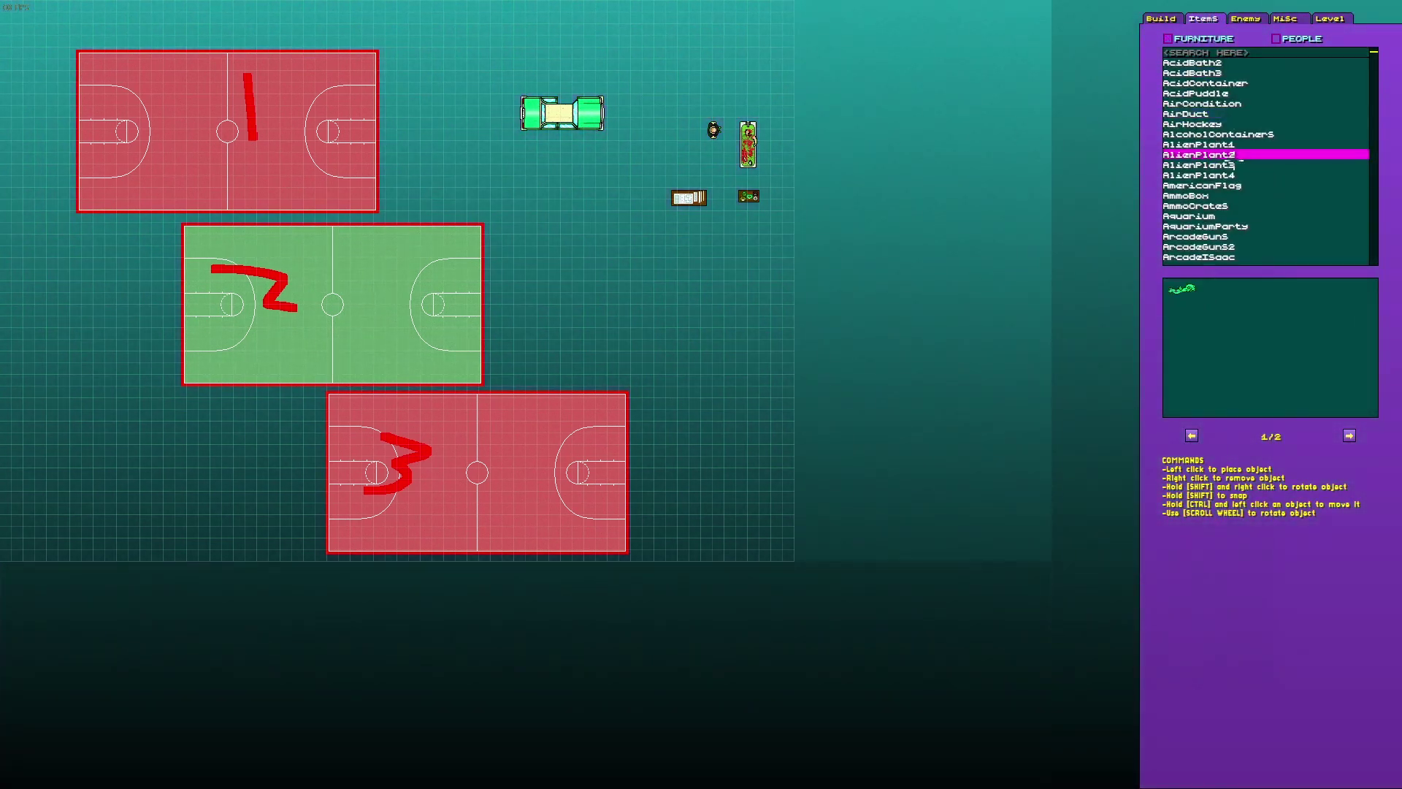
scroll(1257, 192, down, 4)
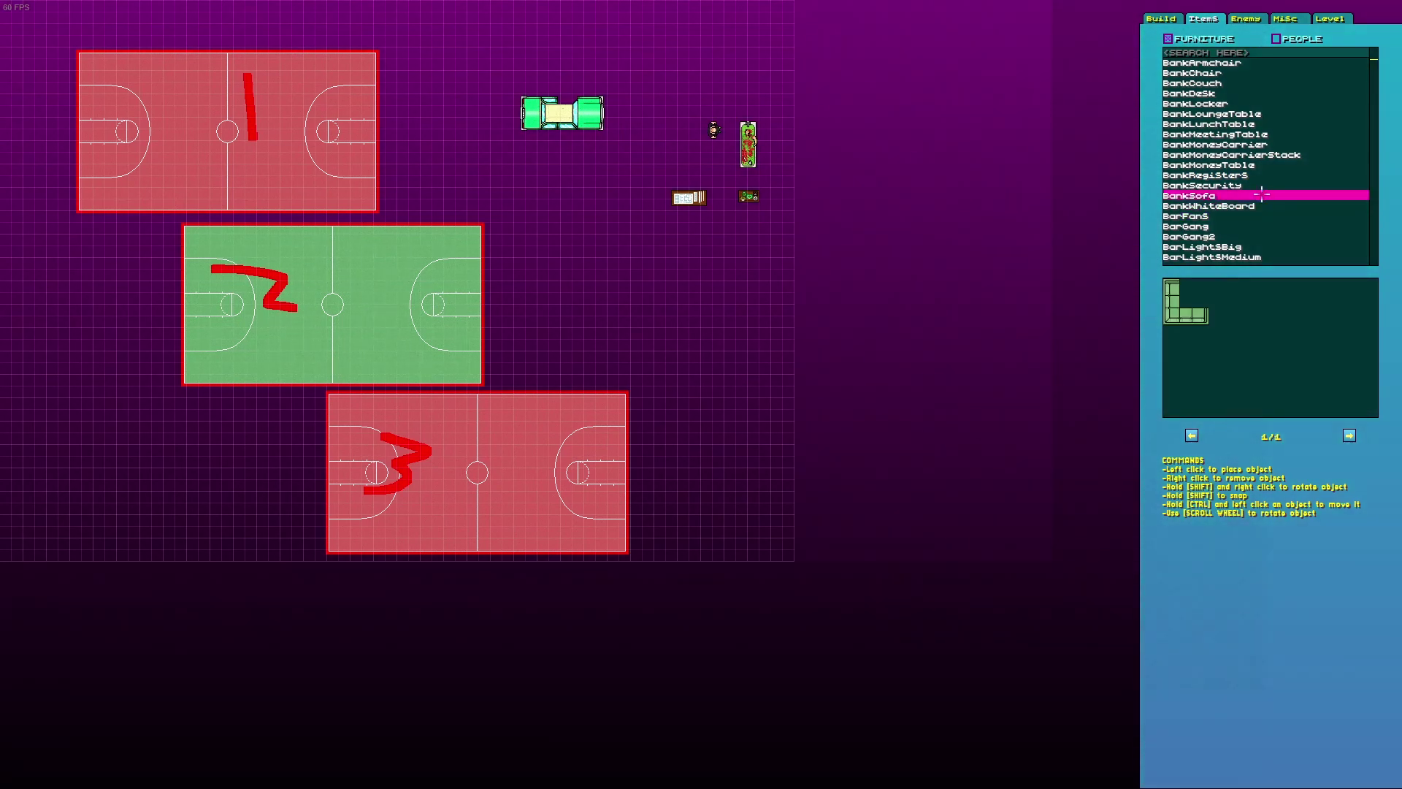
click(1241, 216)
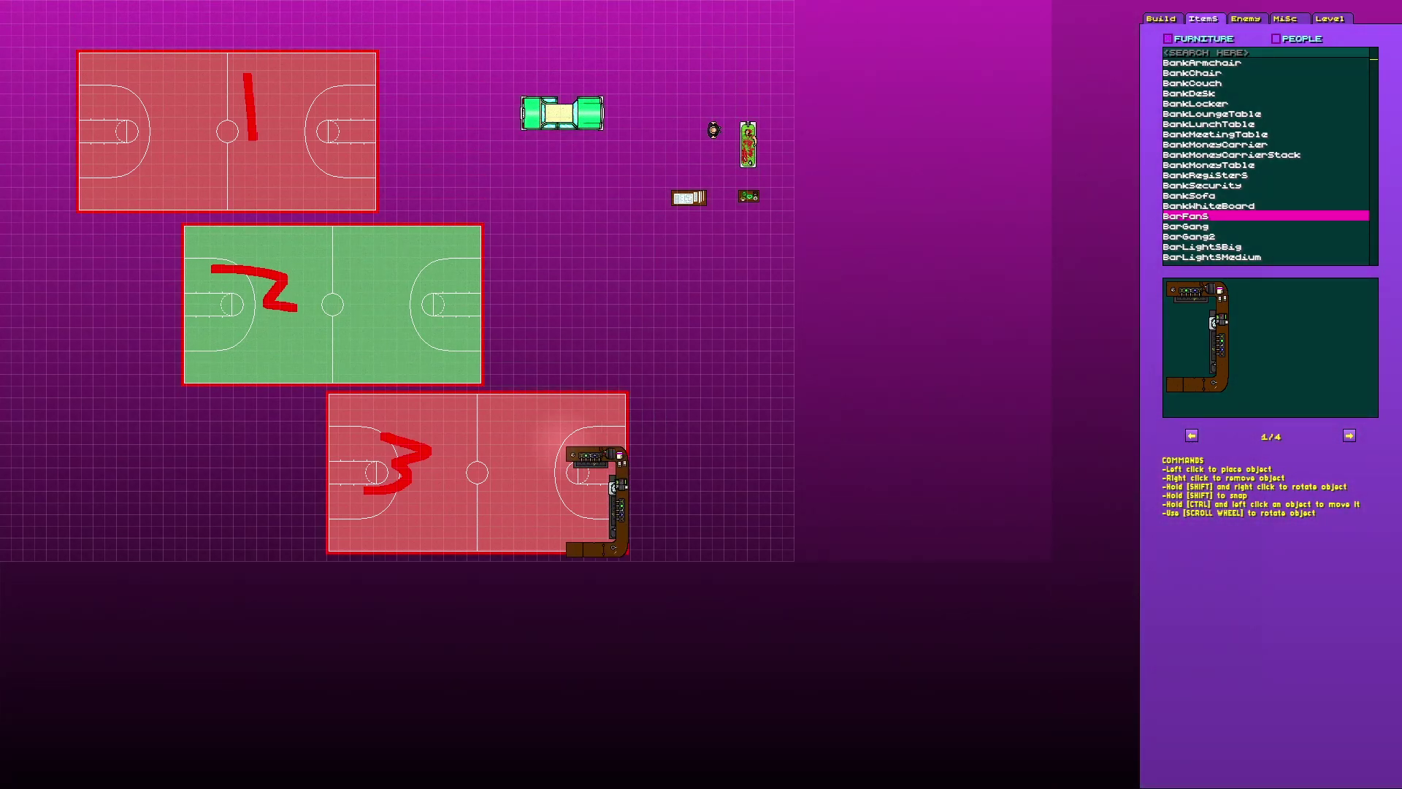
Switch to HLMWadEditor to view the sprite import and export commands, and return to the level editor.
key(alt+Tab)
click(552, 176)
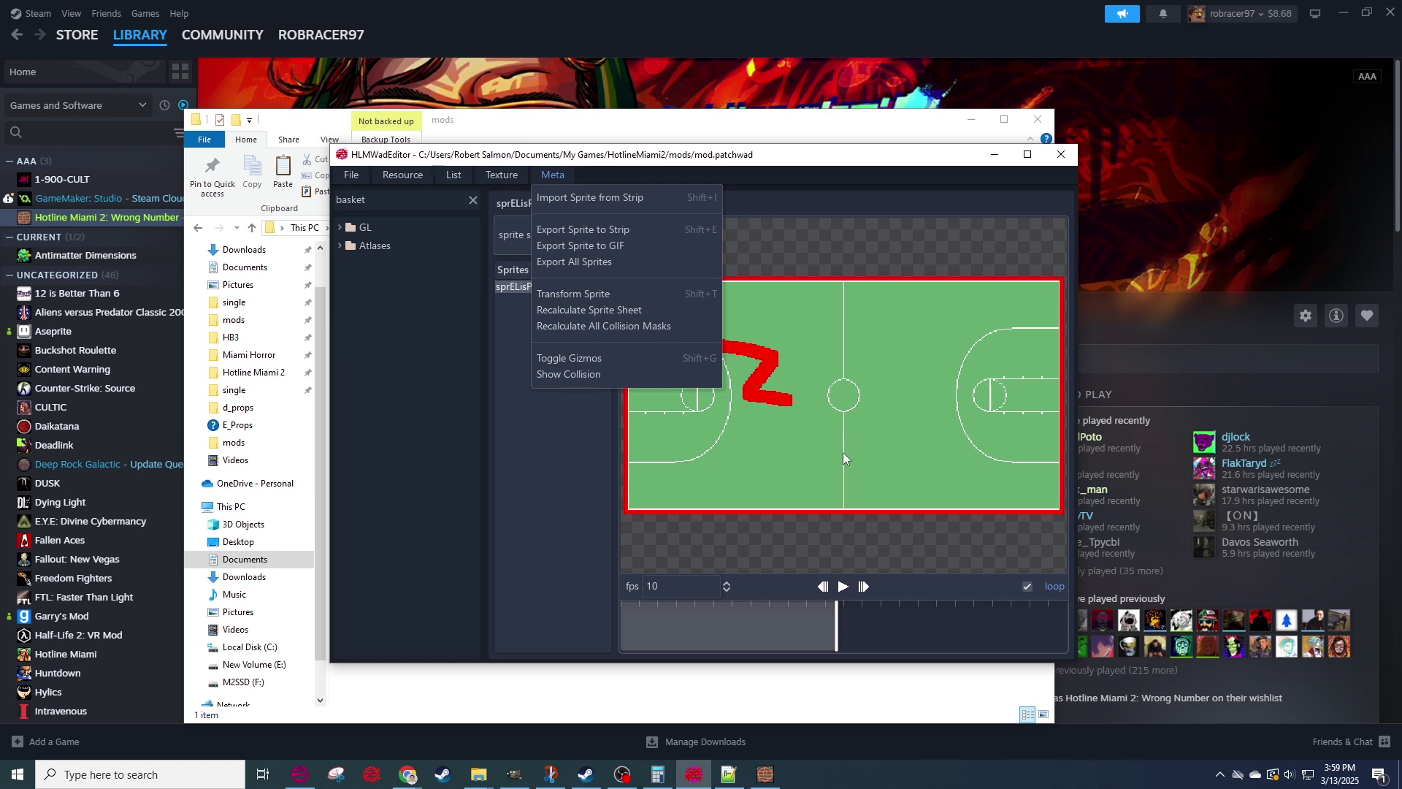
click(765, 774)
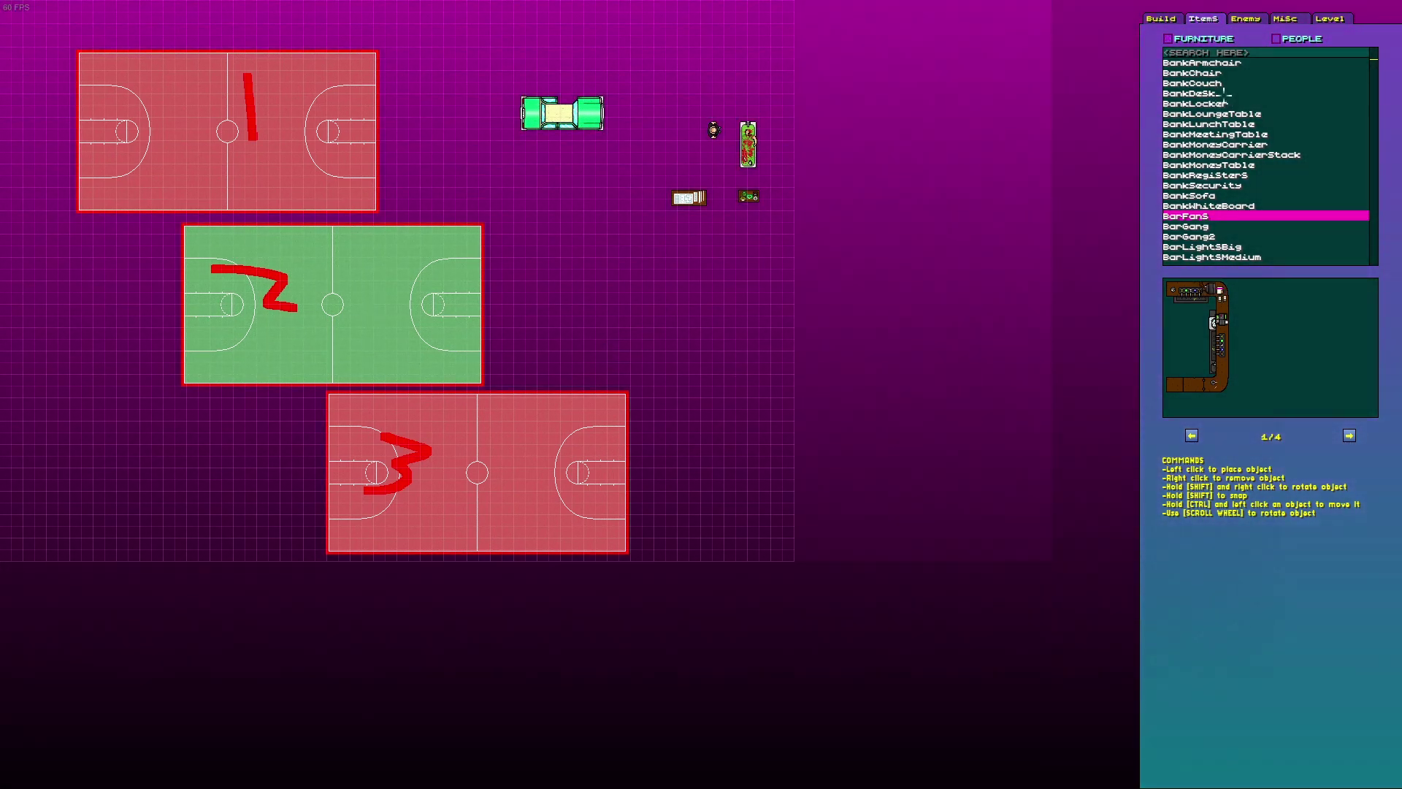
Browse the editor items past BarGang2 and BigTreeDay, and pick BoatRing to preview its sprite.
click(1242, 124)
click(1251, 144)
scroll(1256, 146, down, 5)
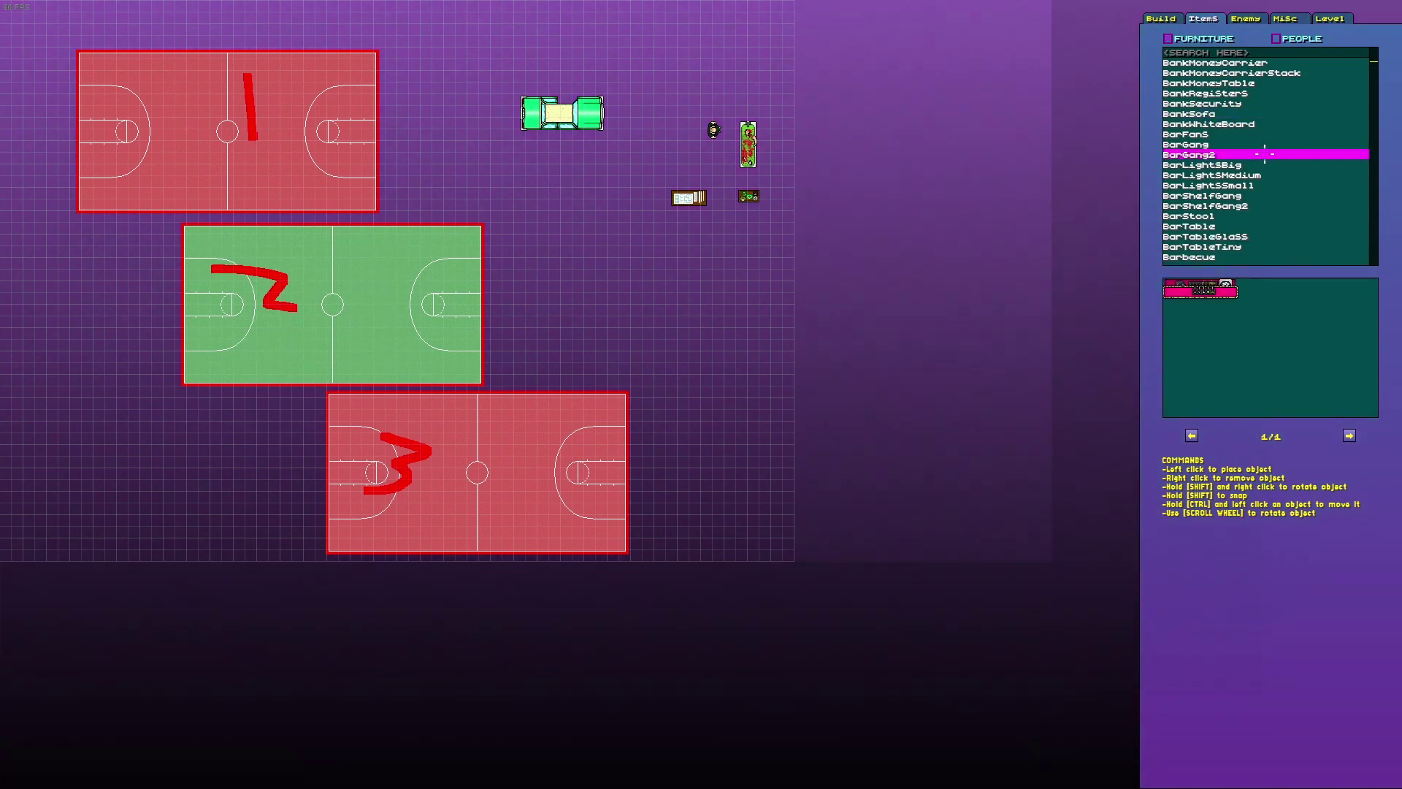
scroll(1278, 190, down, 5)
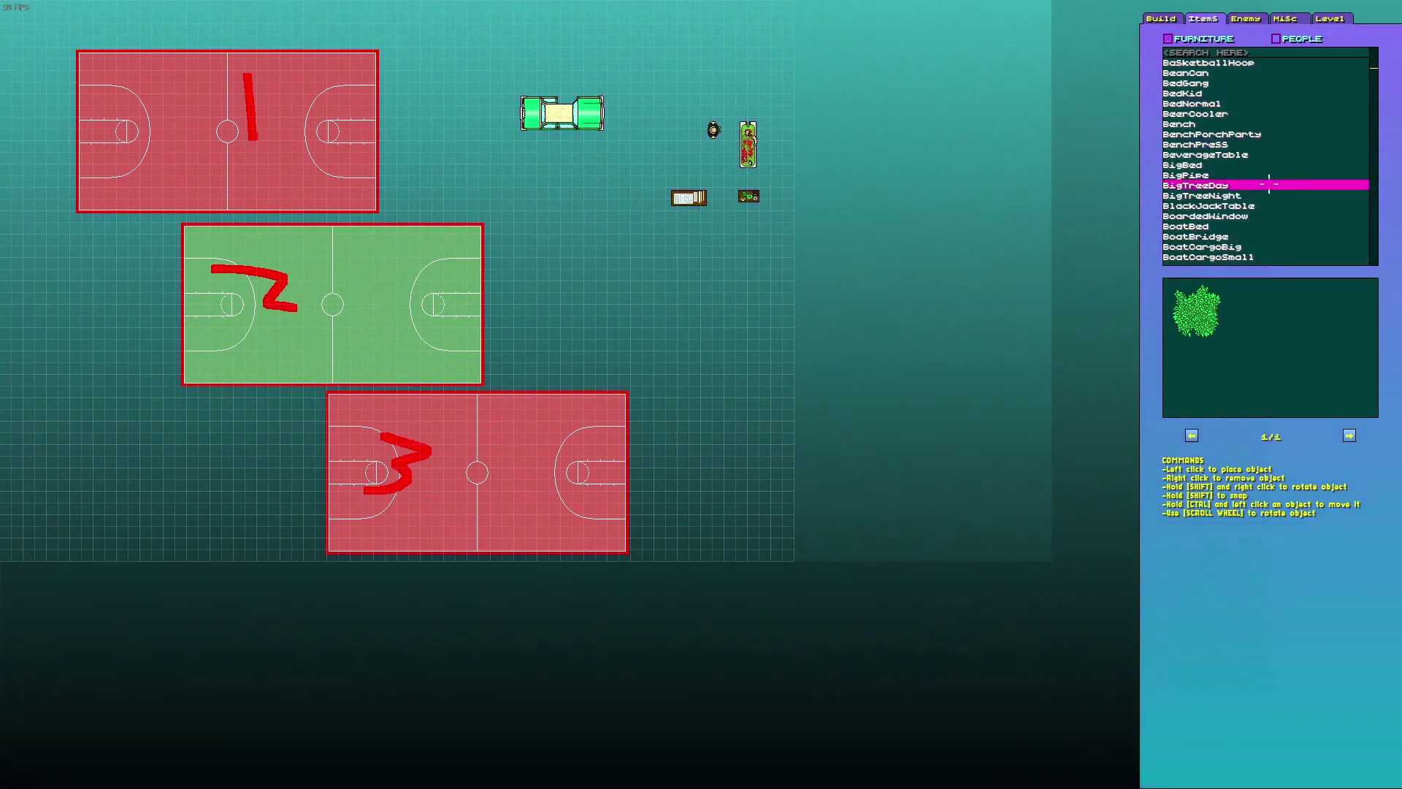
scroll(1285, 225, down, 1)
click(1285, 236)
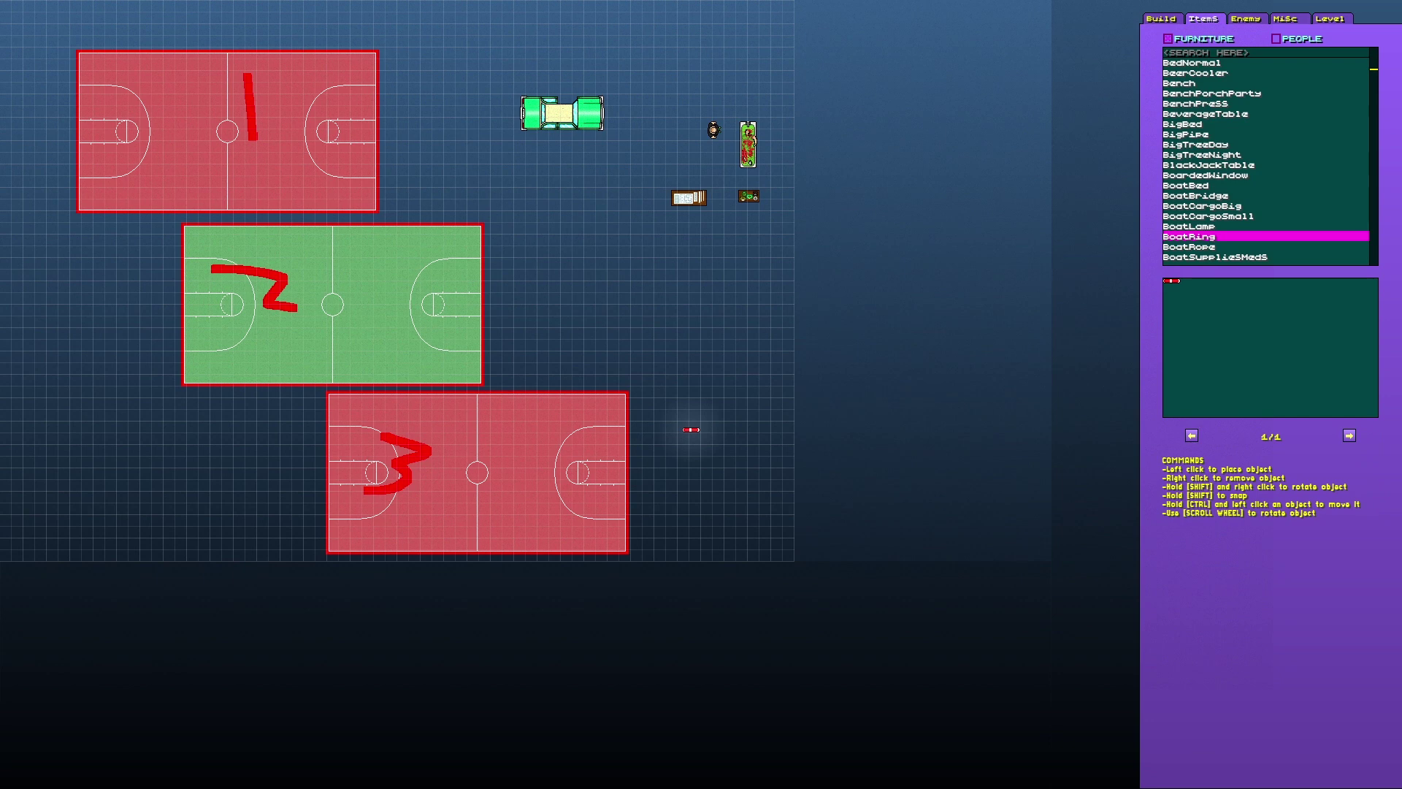
In HLMWadEditor, preview a PNG sprite strip for import with different frame counts, including 9, and cancel the import.
key(super)
click(629, 159)
click(549, 173)
click(572, 195)
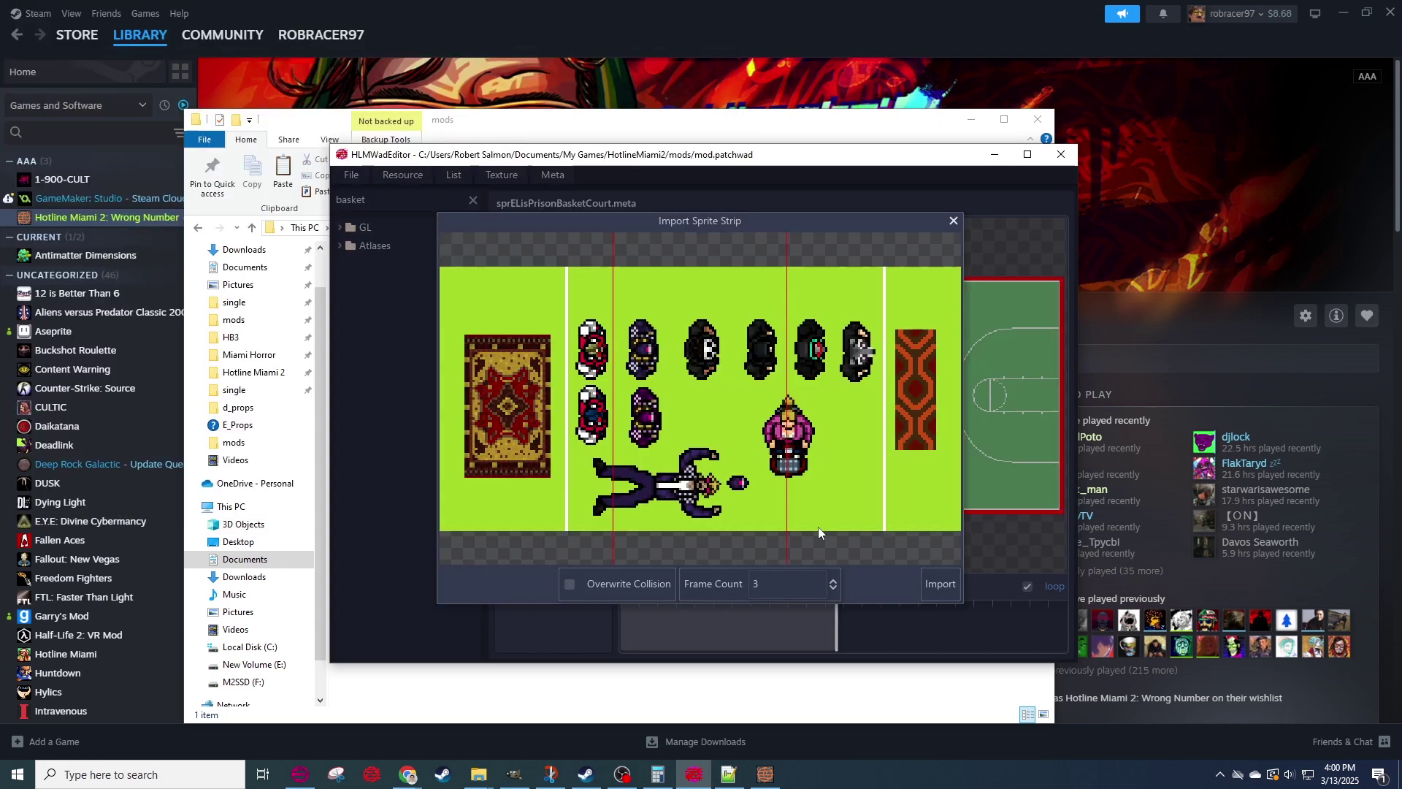
click(834, 578)
click(834, 578)
click(834, 579)
click(834, 589)
click(834, 590)
click(834, 589)
click(834, 590)
click(832, 578)
click(832, 577)
click(831, 577)
click(831, 578)
click(832, 577)
click(832, 577)
click(831, 578)
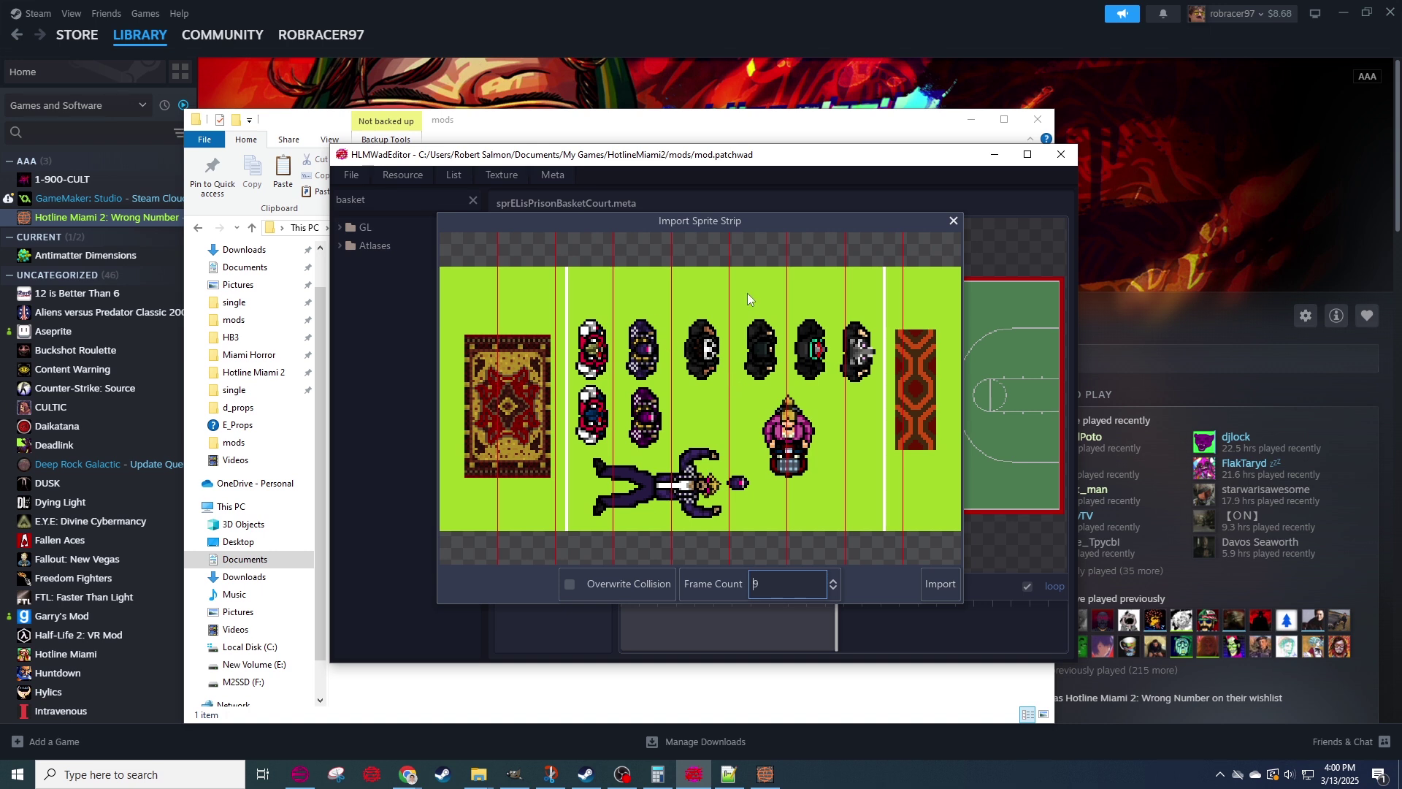
click(954, 222)
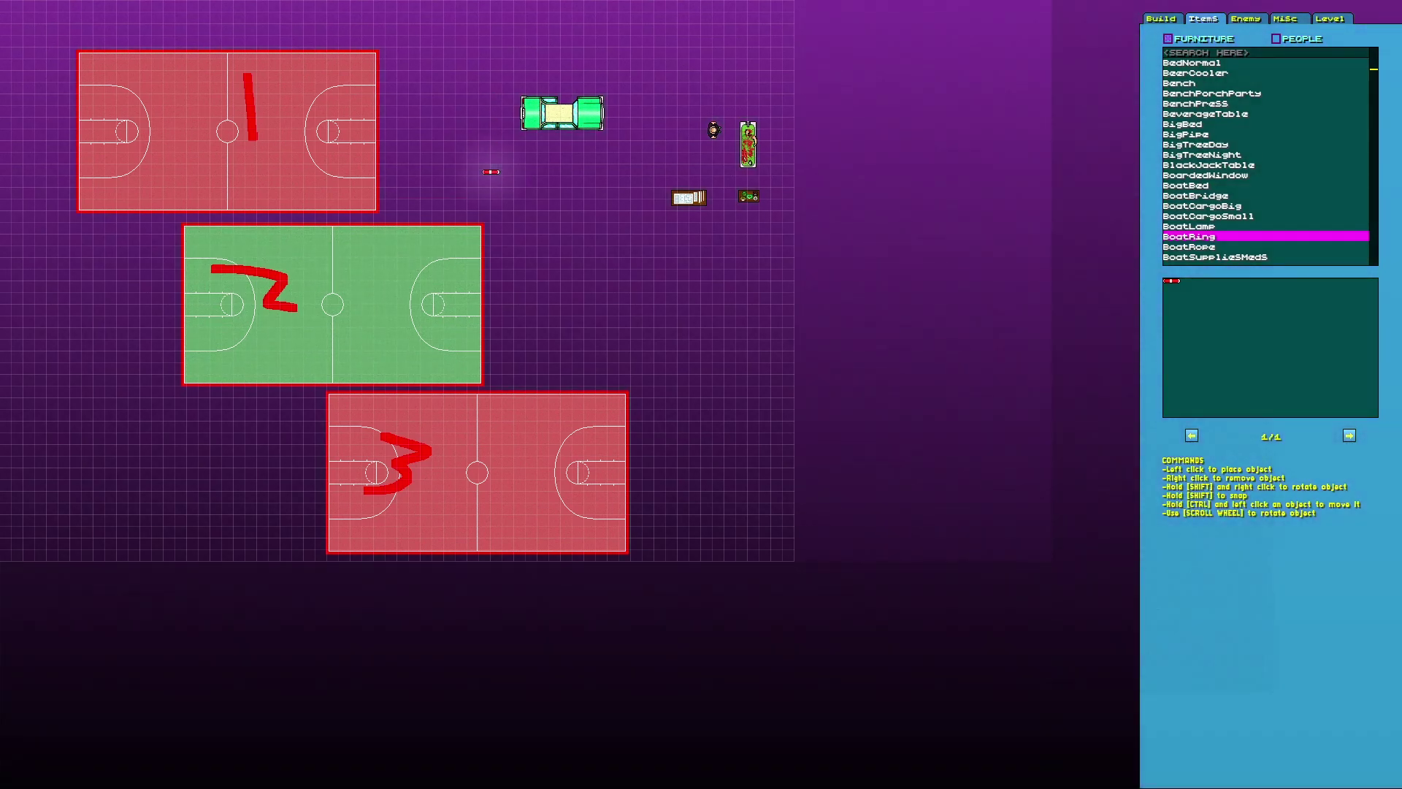
Preview the editor items from BigPipe through BrokenBarBooth and BunkerComputerTable to BurntOutHoboFire.
click(1218, 134)
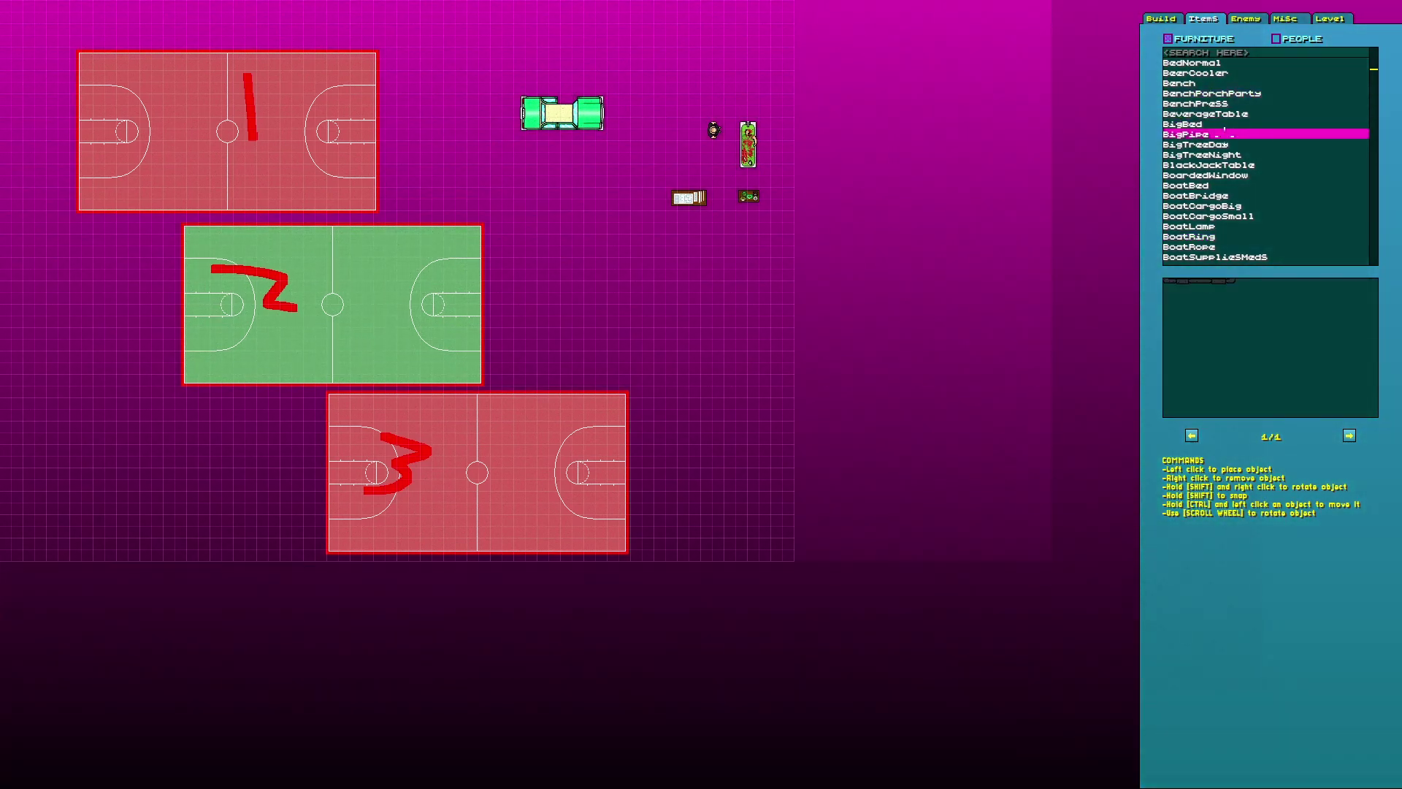
click(1224, 155)
click(1229, 165)
scroll(1292, 218, down, 5)
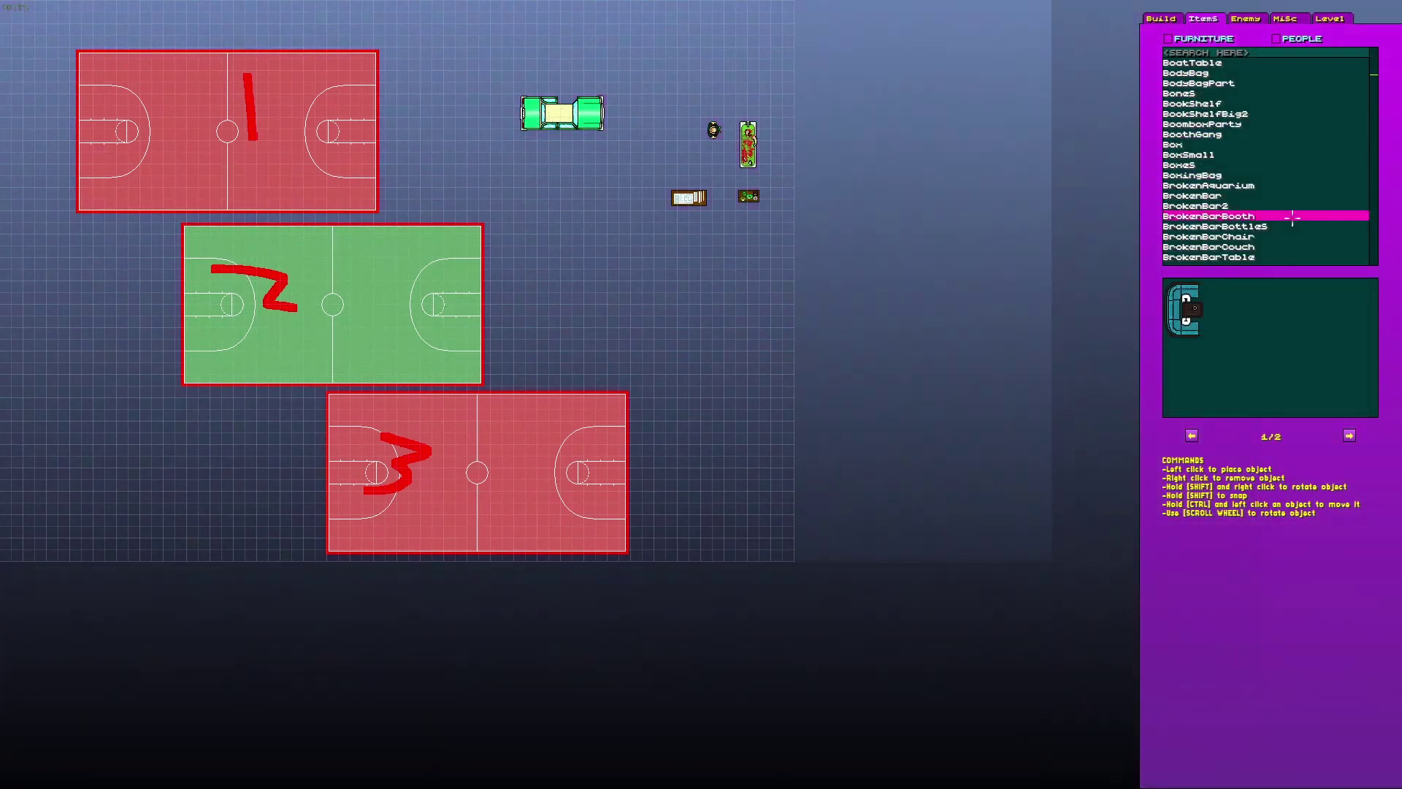
click(1293, 216)
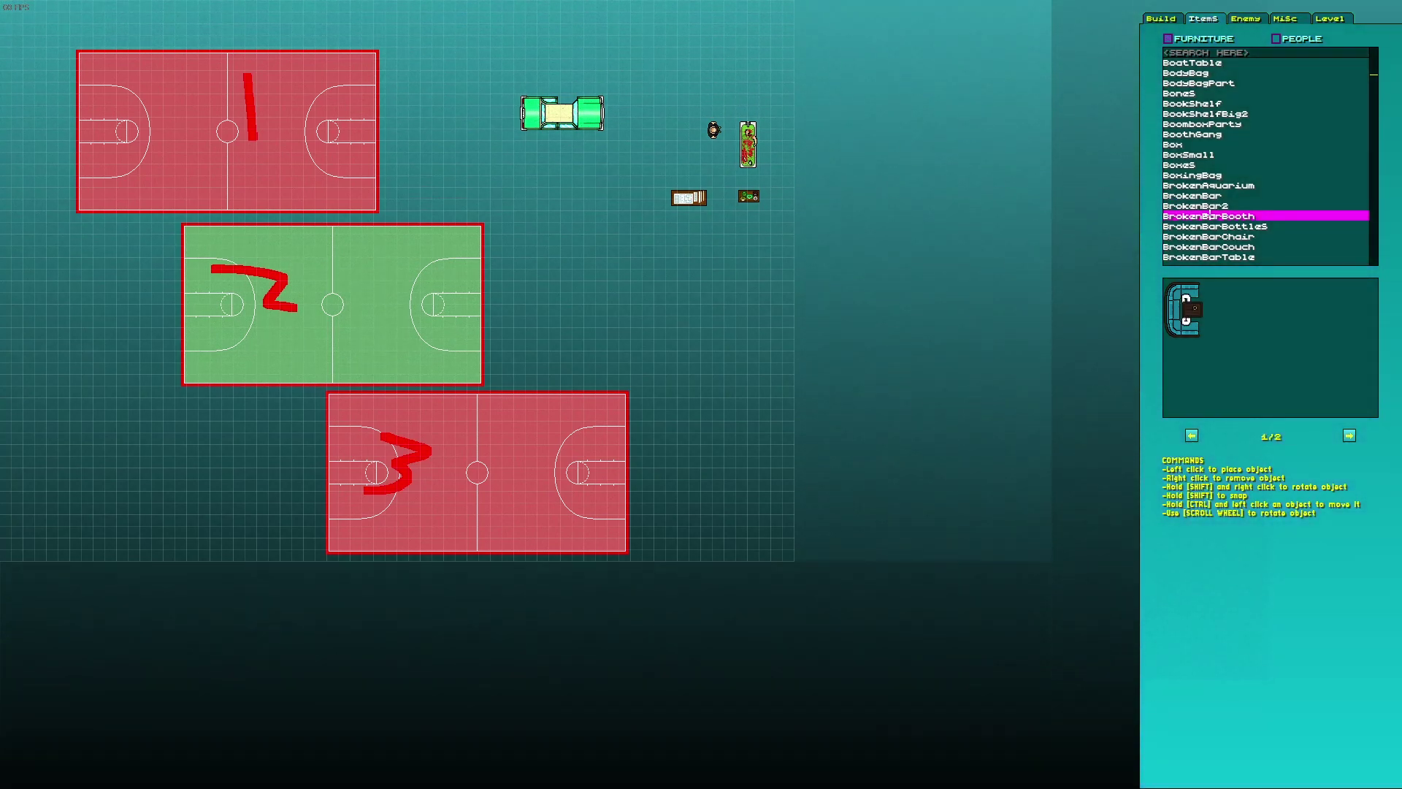
scroll(1253, 182, down, 6)
click(1253, 176)
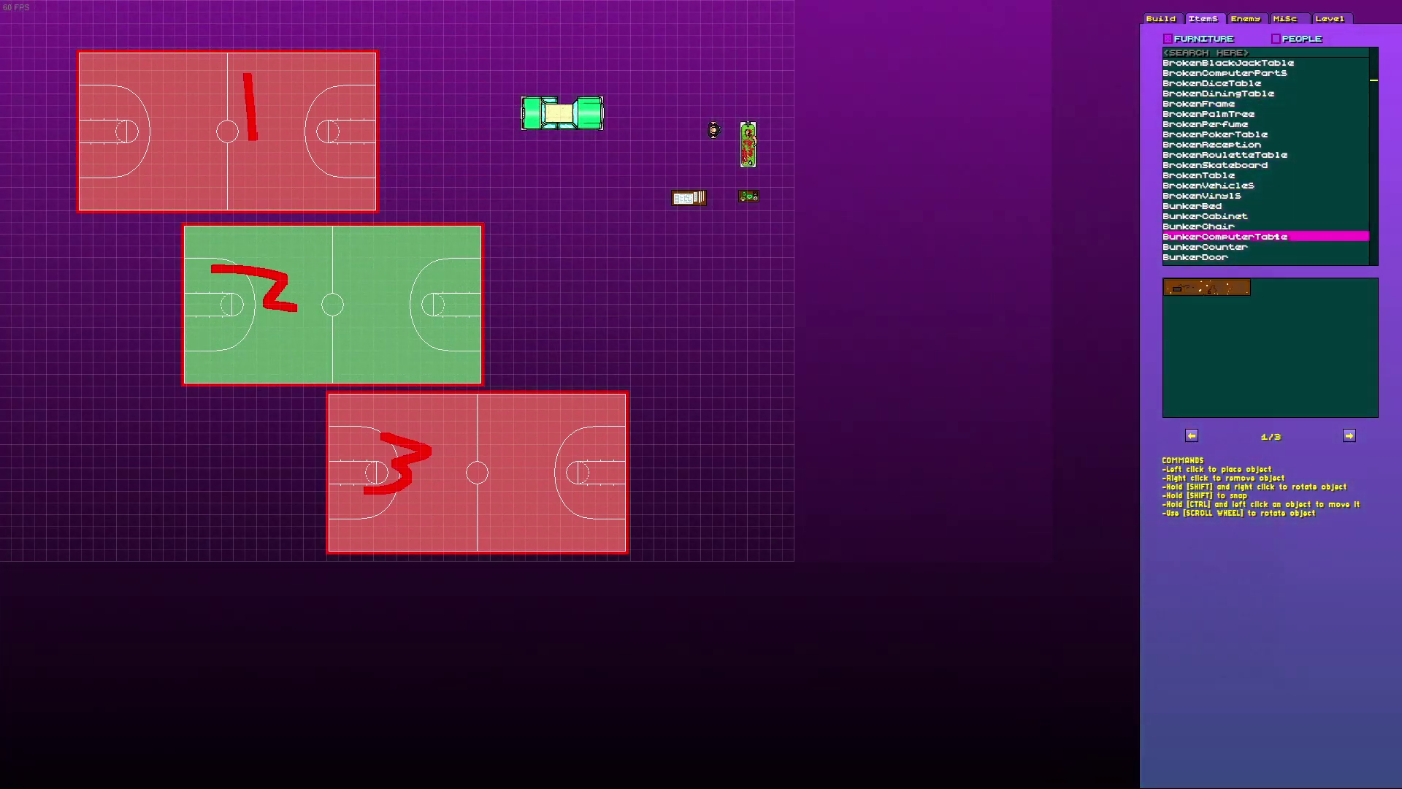
scroll(1270, 184, down, 5)
click(1293, 191)
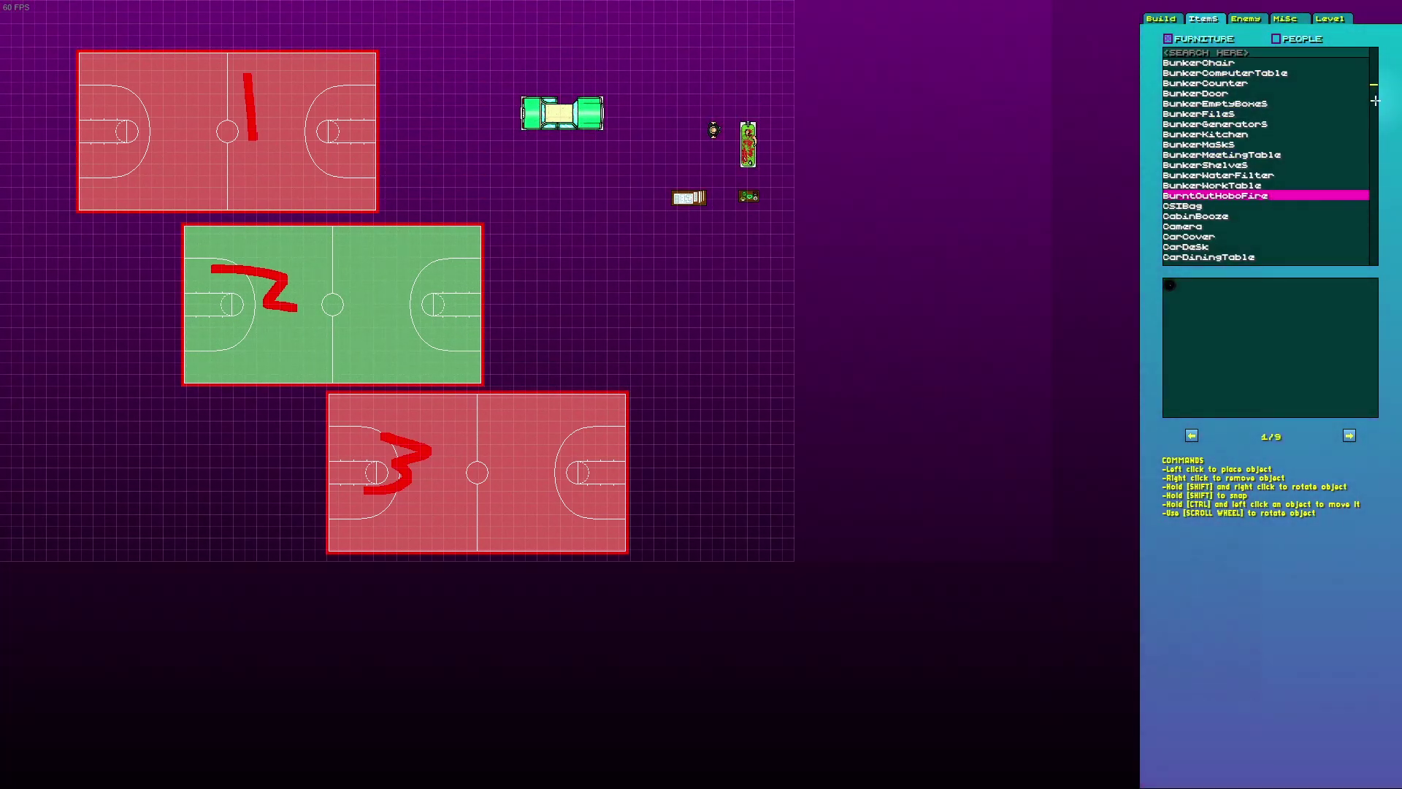
Skip further through the item list and preview the Marijuana, NuclearThrone, office and police items, ending on PolicePhoneTable.
click(1374, 150)
click(1269, 195)
scroll(1269, 199, down, 1)
click(1272, 205)
scroll(1271, 205, down, 3)
click(1271, 205)
scroll(1271, 205, down, 1)
scroll(1271, 206, down, 10)
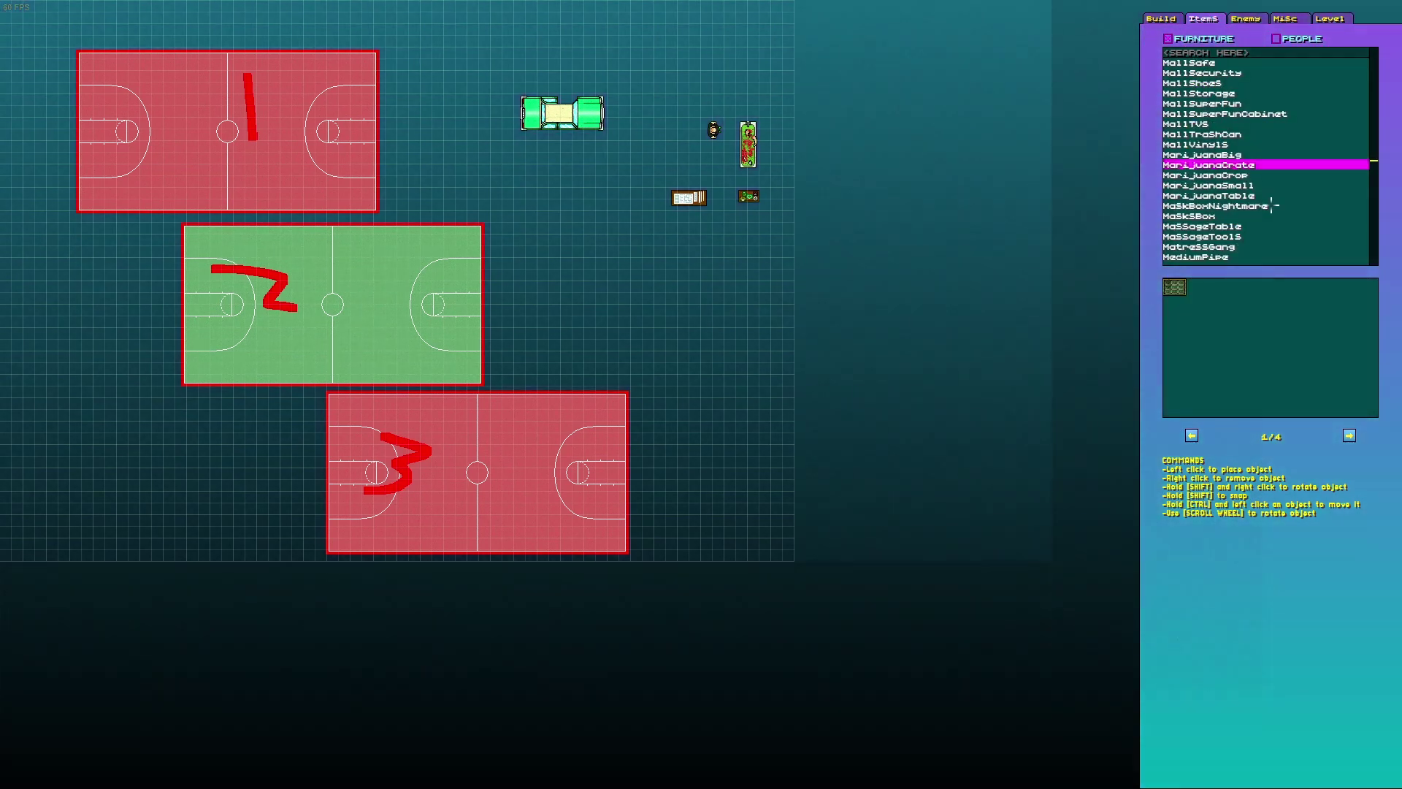
click(1259, 154)
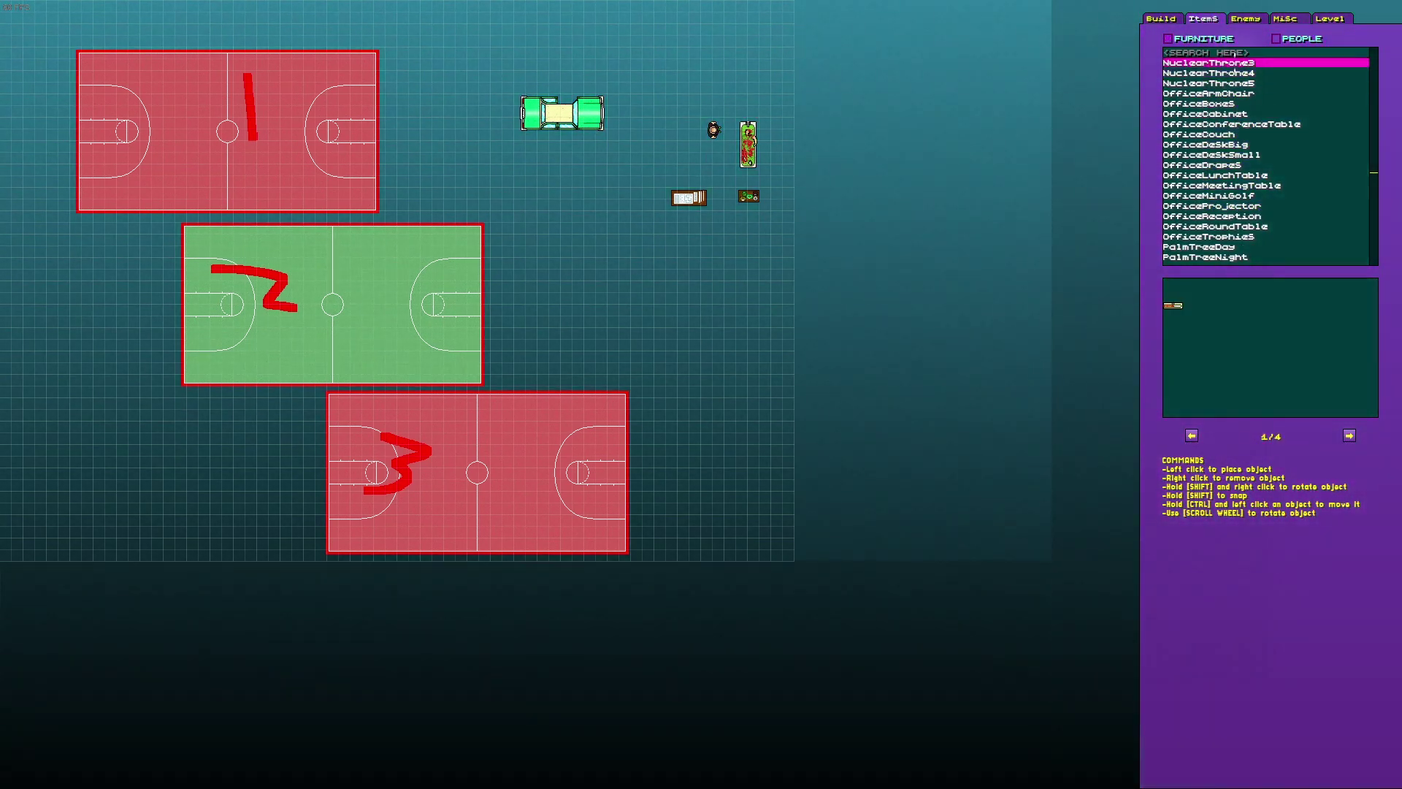
click(1234, 122)
scroll(1241, 160, down, 10)
click(1215, 175)
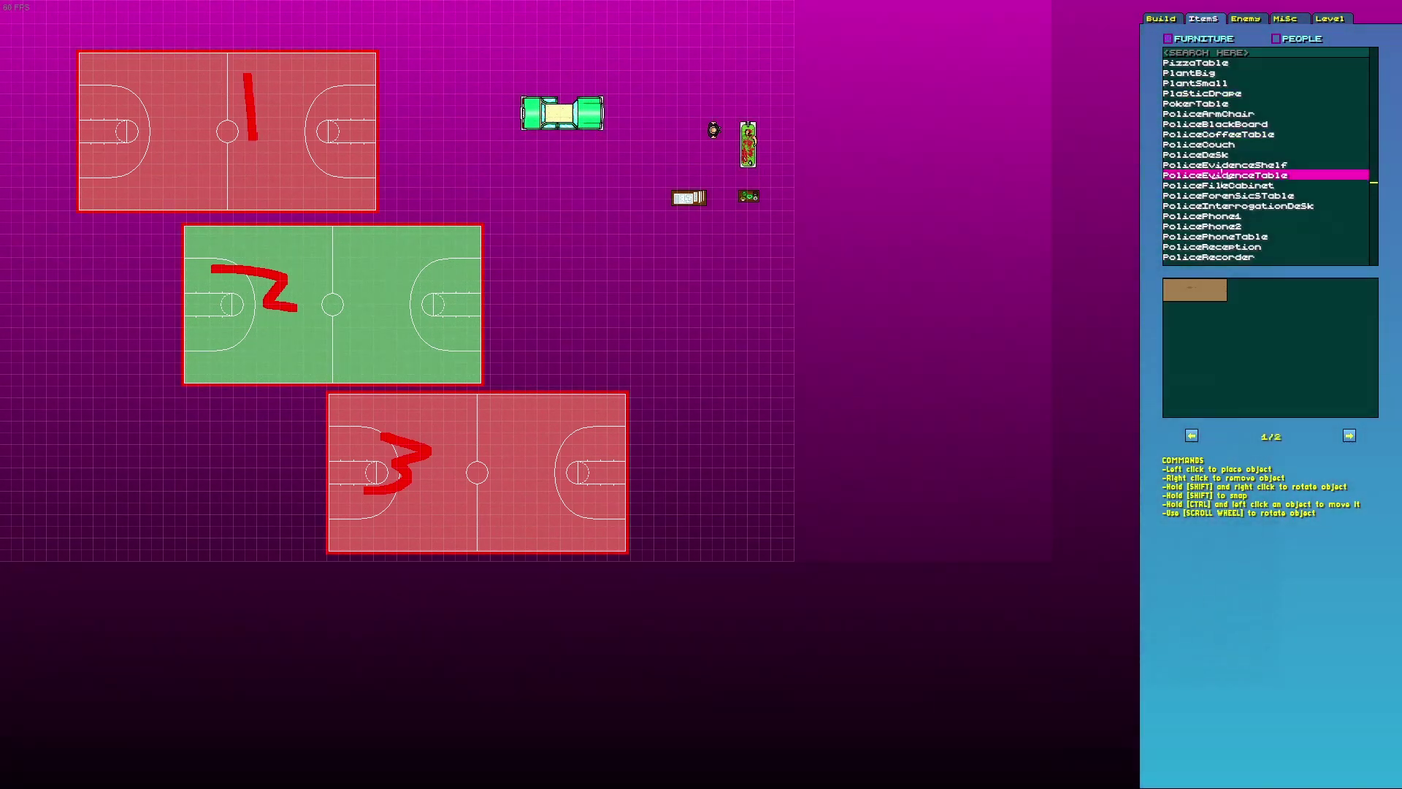
scroll(1227, 175, down, 12)
click(1236, 155)
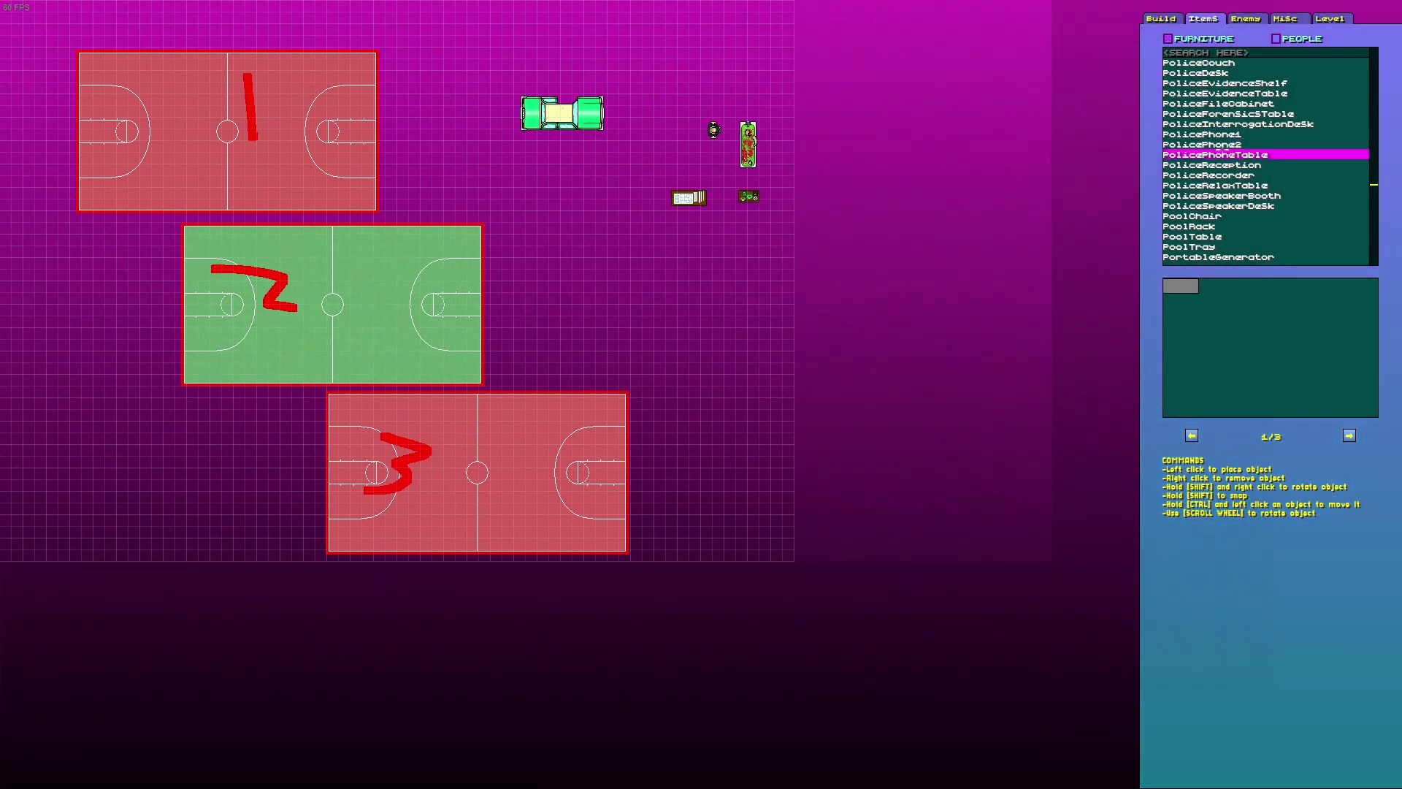